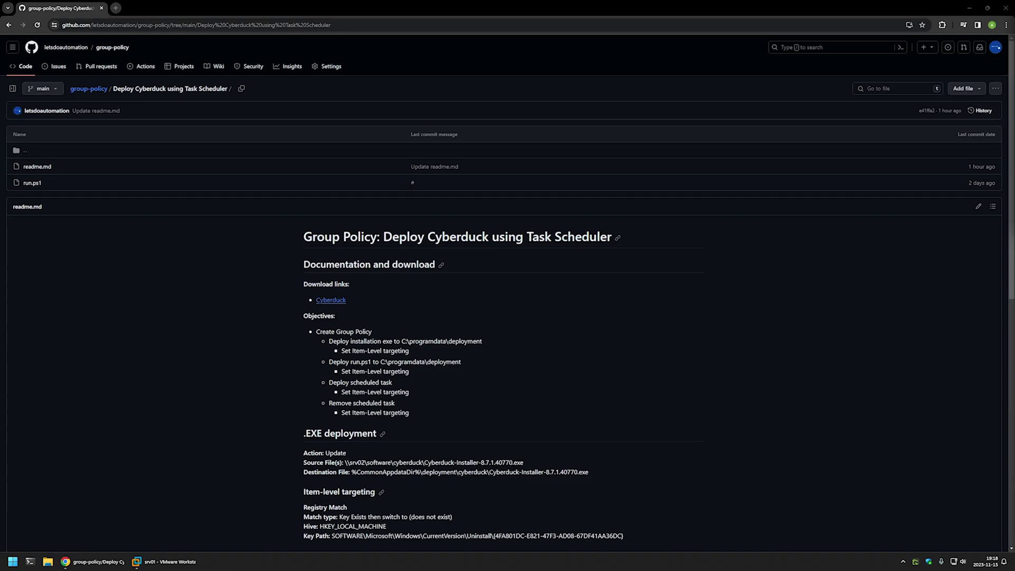
- Highlight each item of the readme's Objectives list in turn while explaining it
left_click_drag(341, 341, 421, 402)
left_click(422, 402)
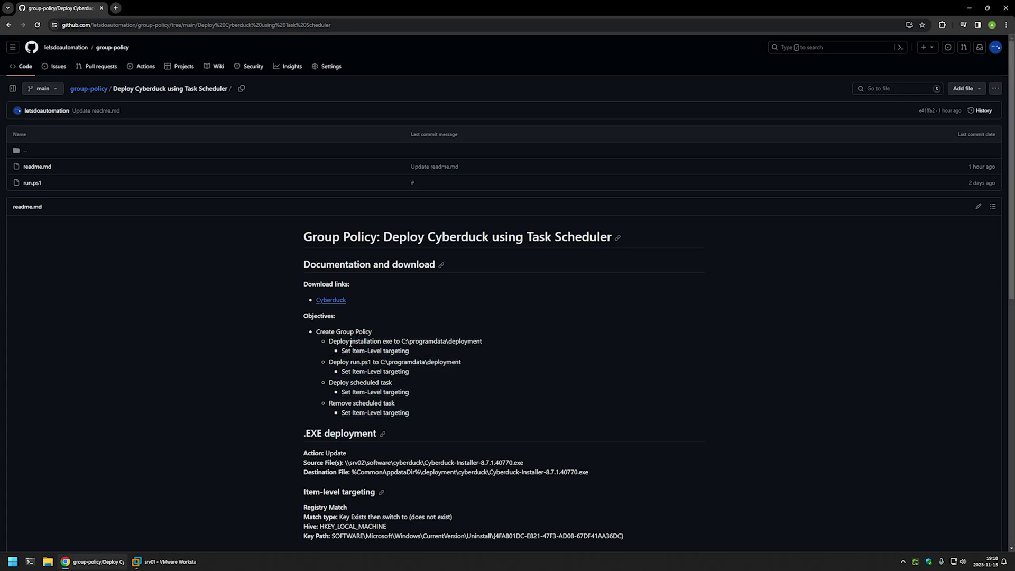
left_click_drag(351, 344, 476, 342)
left_click(456, 357)
left_click_drag(349, 361, 379, 362)
left_click(413, 370)
left_click_drag(339, 380, 403, 380)
left_click(403, 380)
left_click_drag(349, 362, 387, 362)
left_click(404, 381)
left_click_drag(353, 403, 399, 403)
left_click(398, 403)
left_click_drag(352, 351, 403, 352)
left_click(400, 403)
- Download the Cyberduck for Windows installer from the Cyberduck site and close that tab
left_click(336, 300)
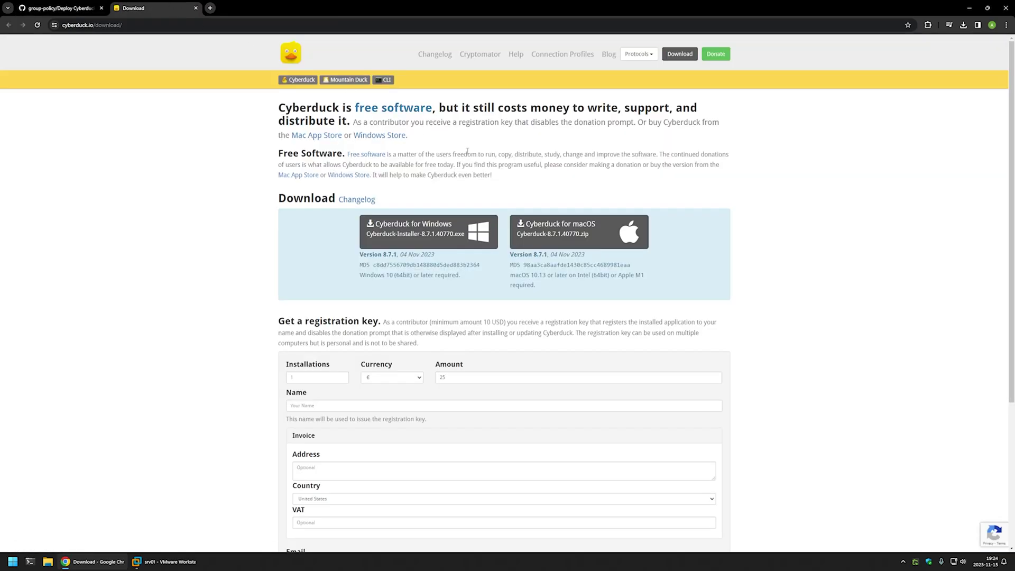
left_click(430, 236)
left_click(196, 8)
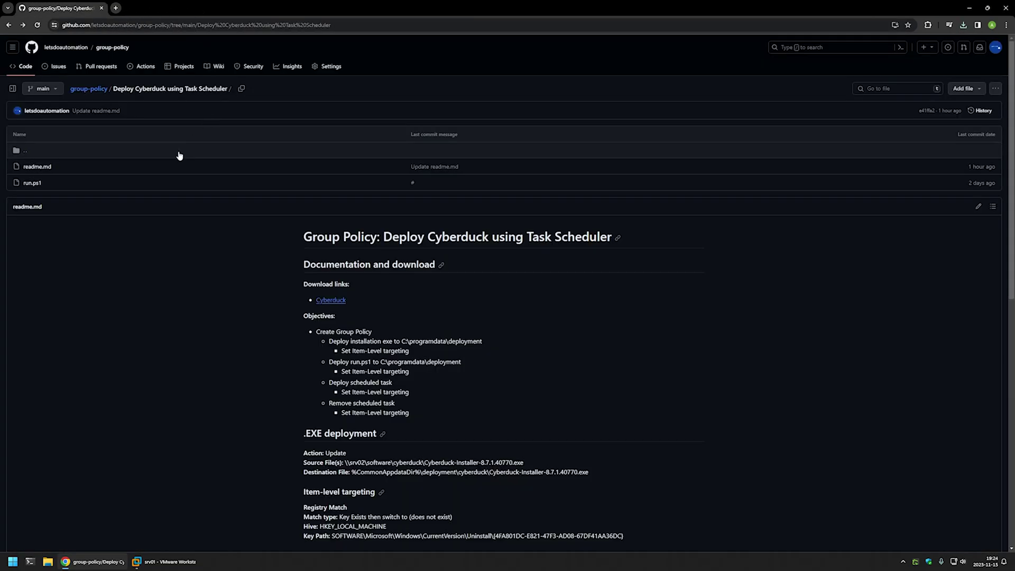
- Open run.ps1 and walk through its $Exe and $Registry parameters and install logic
left_click(34, 183)
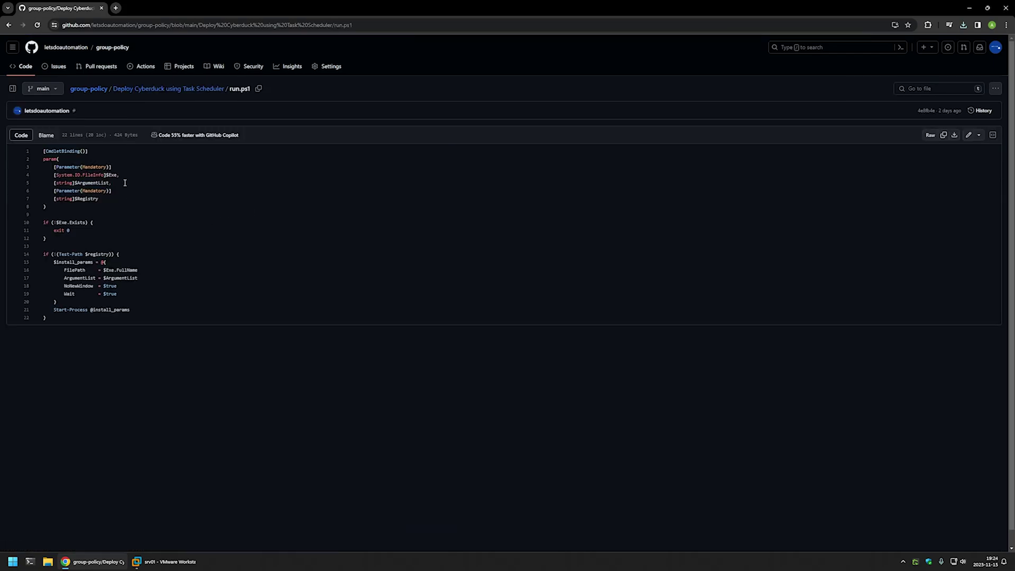
left_click_drag(69, 177, 112, 182)
left_click(104, 174)
left_click_drag(72, 199, 110, 200)
left_click(113, 205)
left_click_drag(60, 255, 120, 255)
left_click(113, 286)
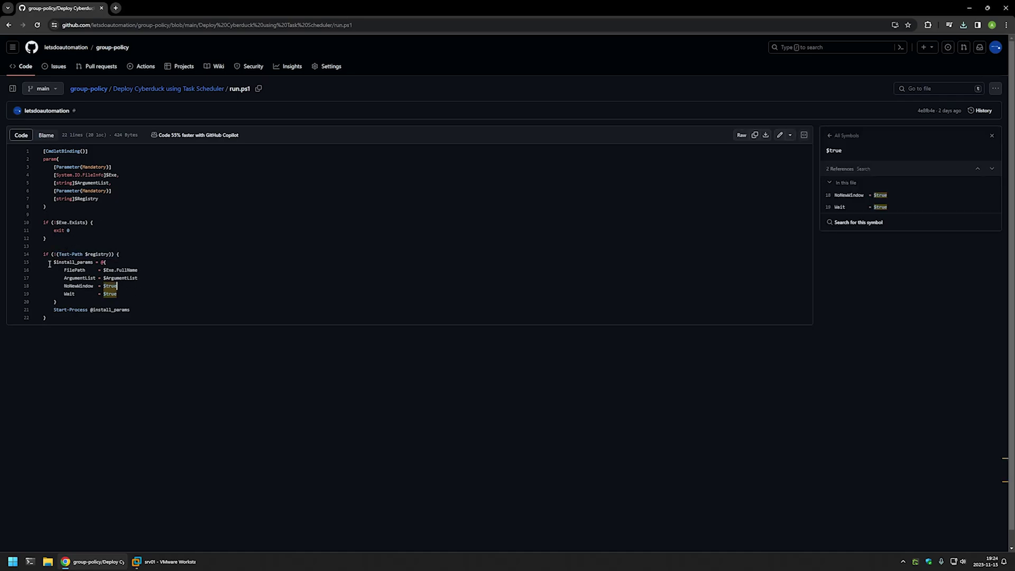
left_click_drag(49, 263, 130, 310)
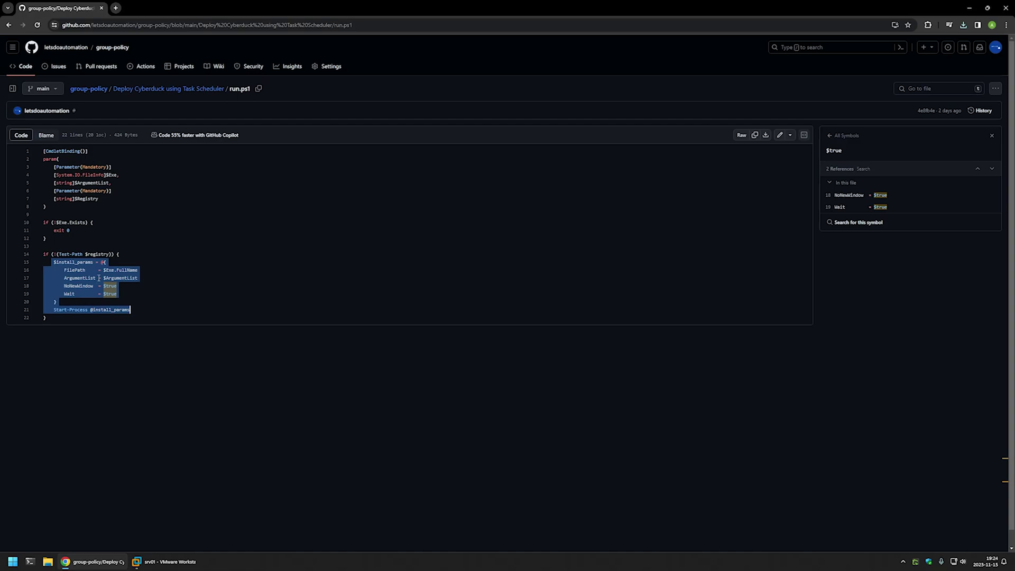
left_click(325, 268)
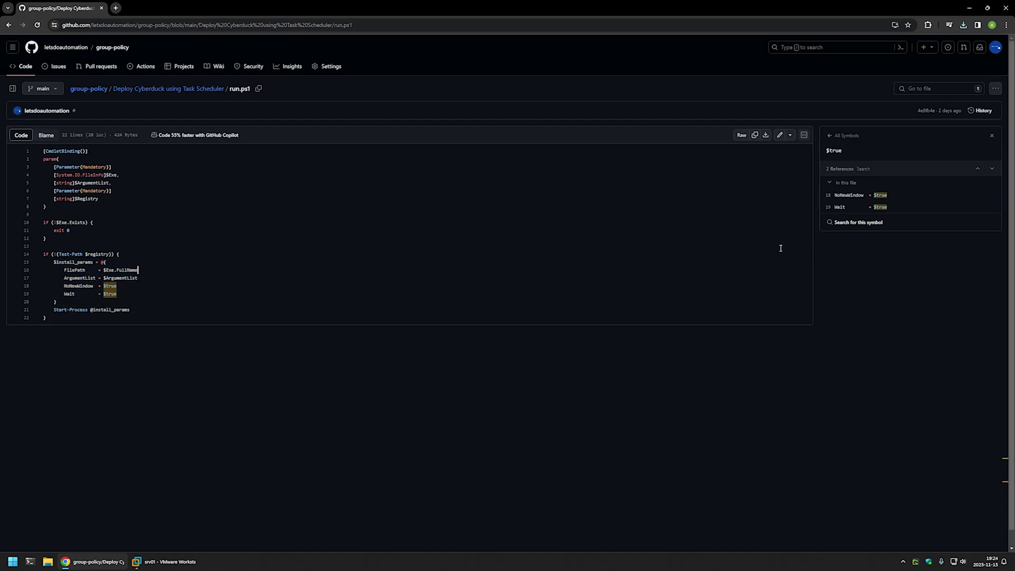
- Download the raw run.ps1 and copy it with the Cyberduck installer from Downloads
left_click(766, 138)
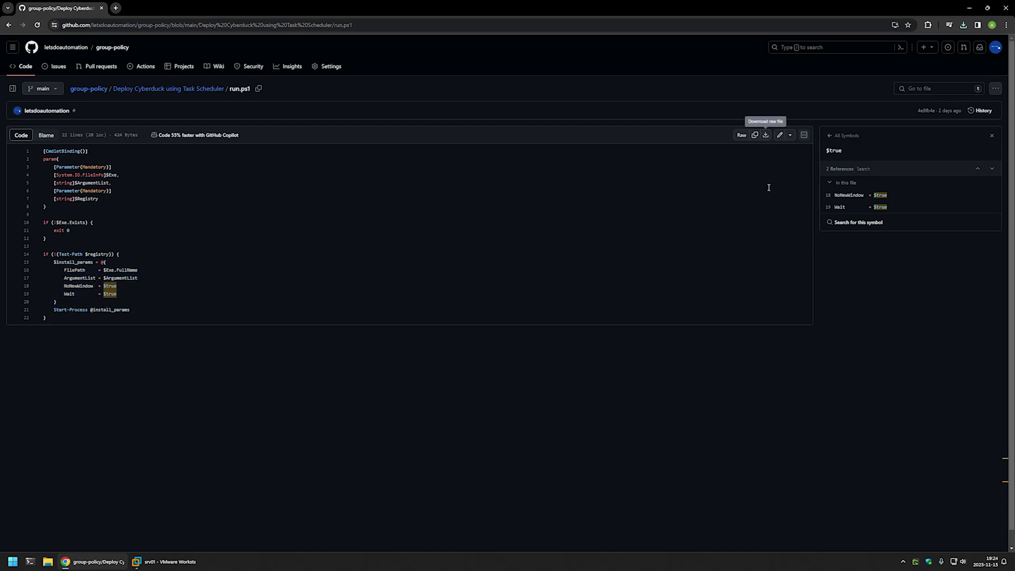
right_click(50, 562)
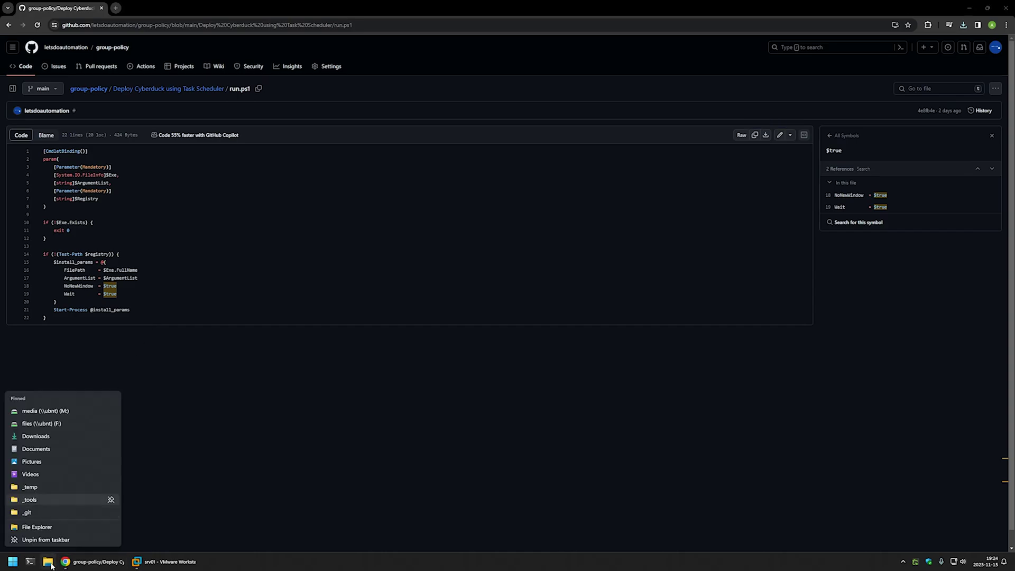
left_click(79, 437)
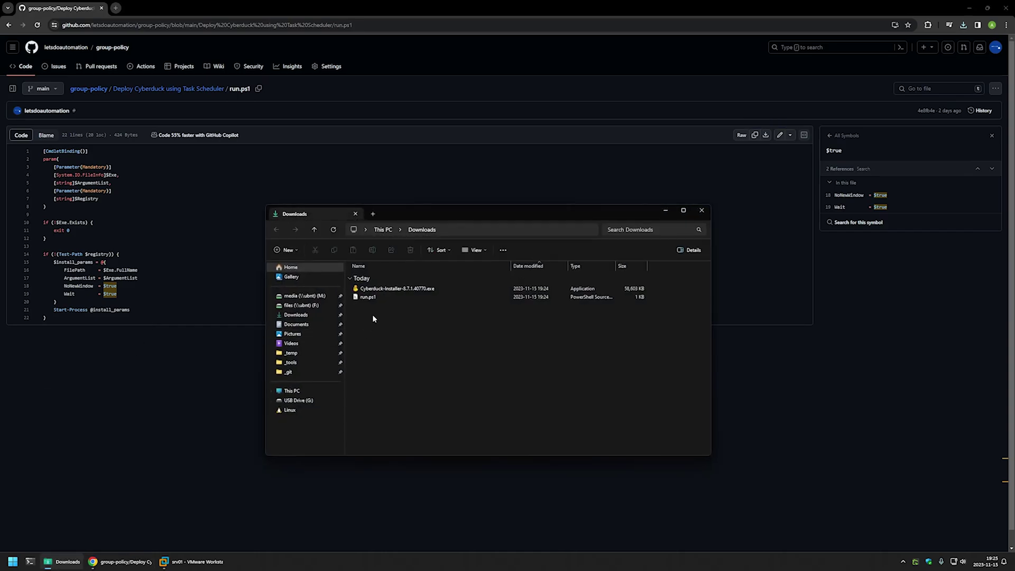
left_click_drag(419, 328, 370, 283)
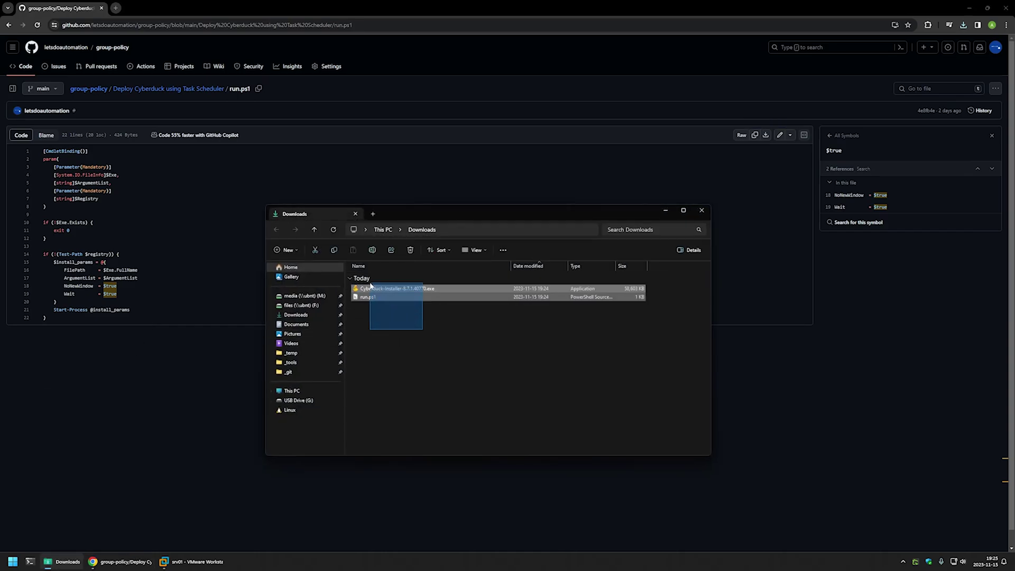
right_click(381, 290)
left_click(406, 369)
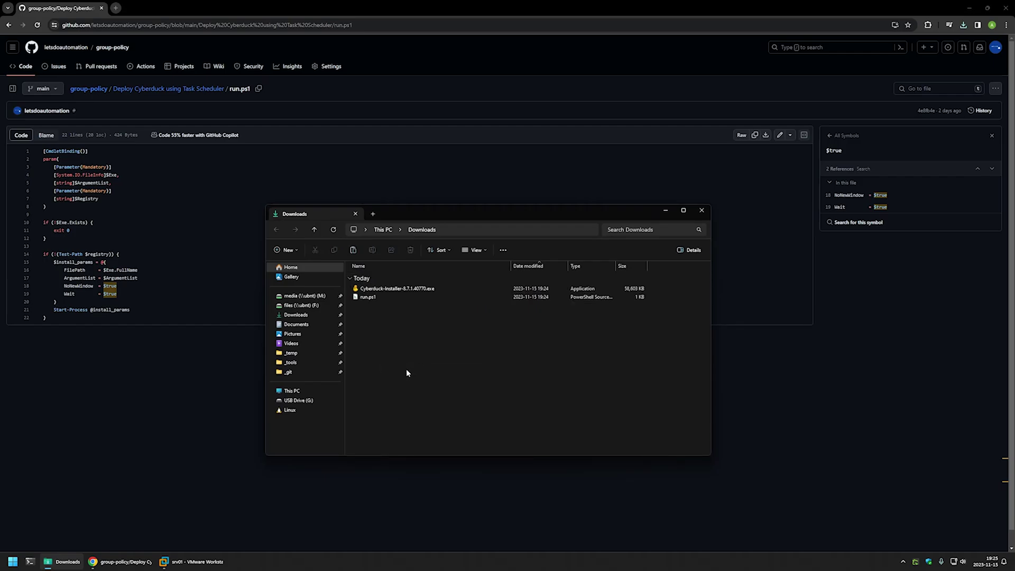
- On the srv01 virtual machine, open File Explorer and browse to \\srv02
left_click(202, 563)
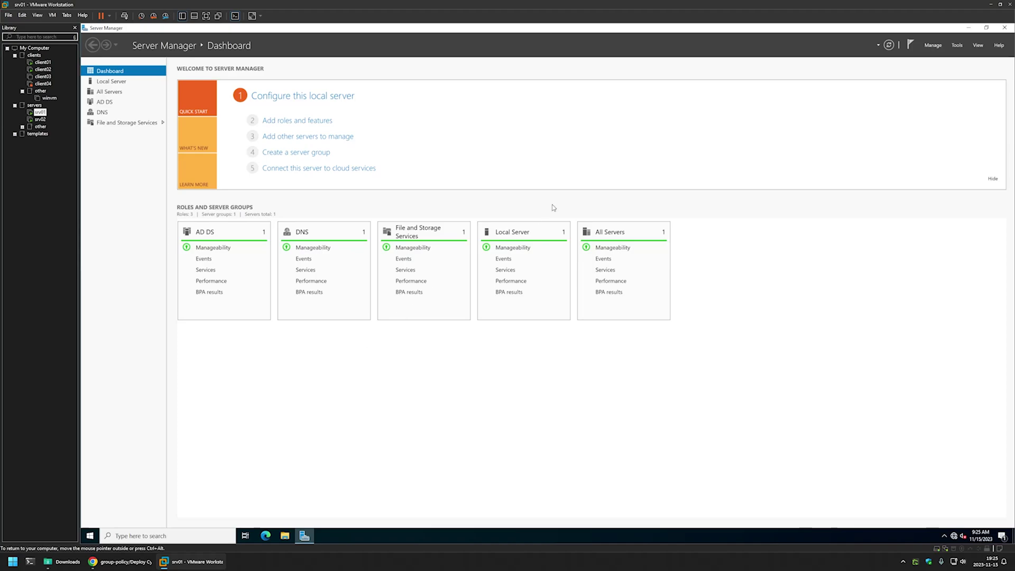
left_click(972, 30)
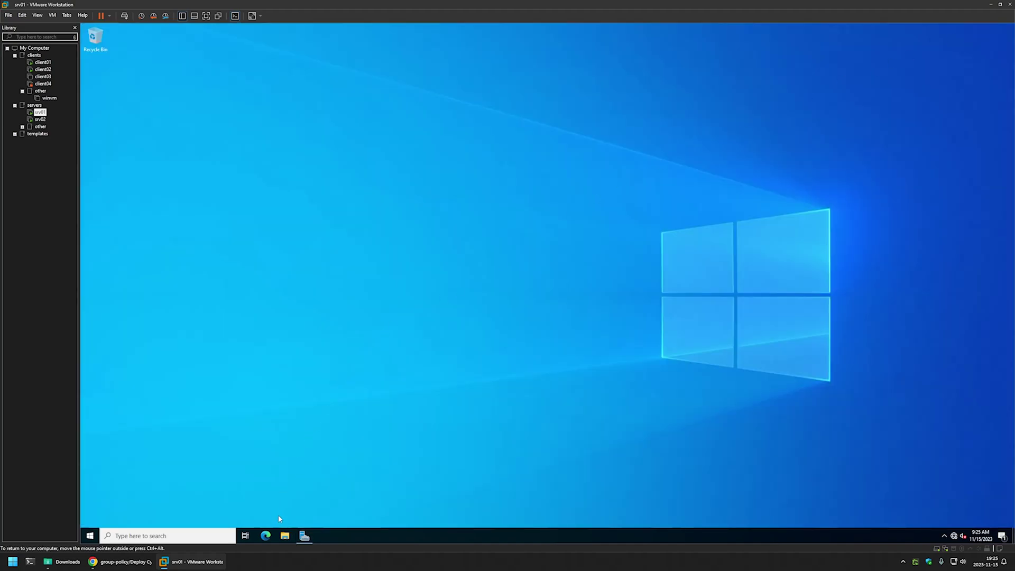
left_click(285, 535)
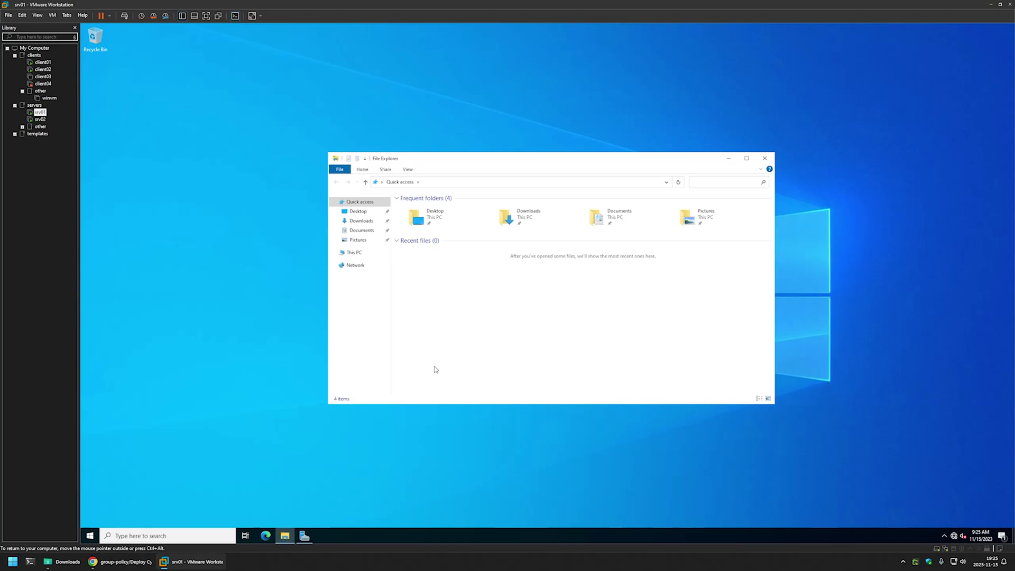
left_click(436, 183)
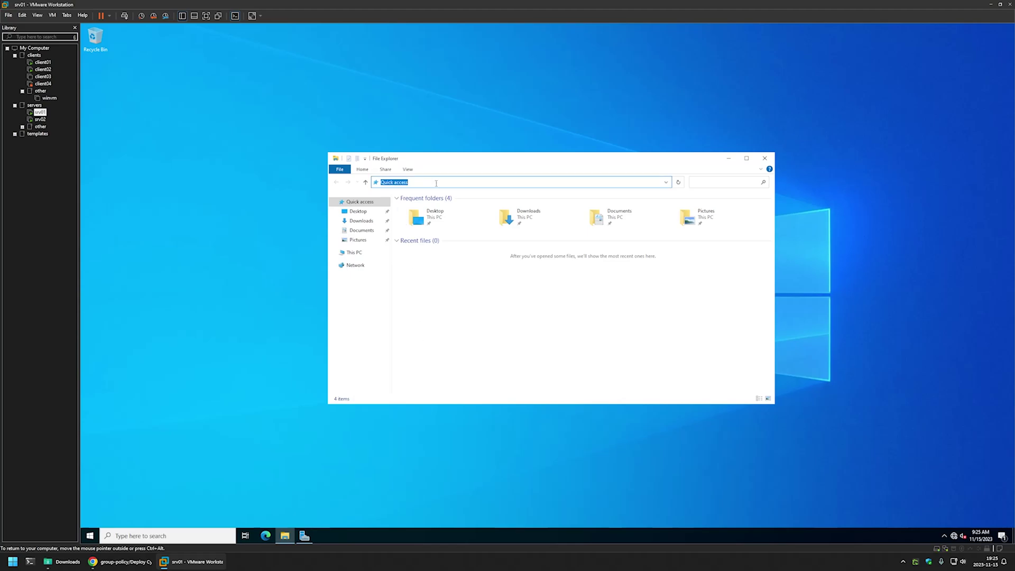
type("\\\\")
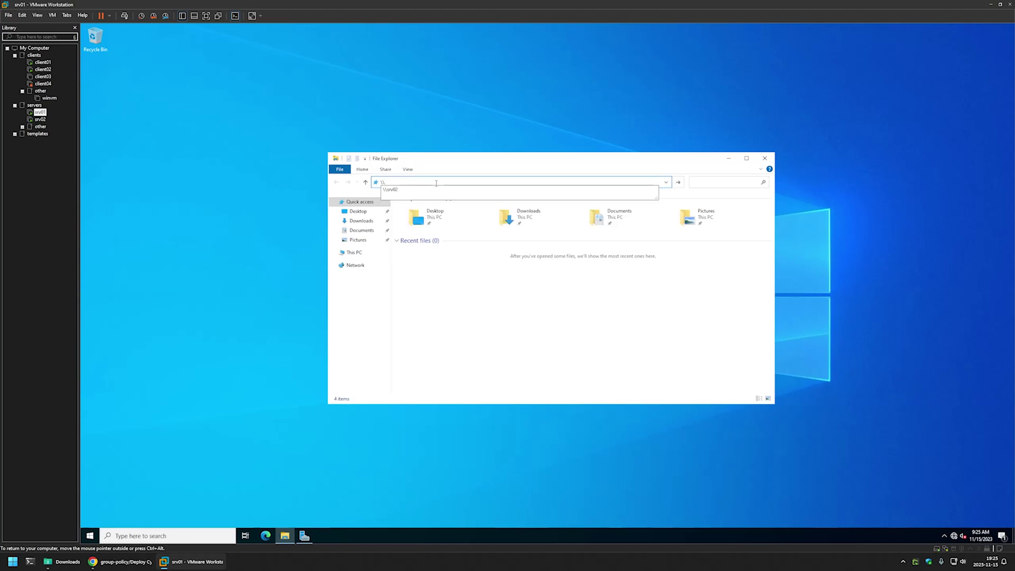
type("srv02")
key("Return")
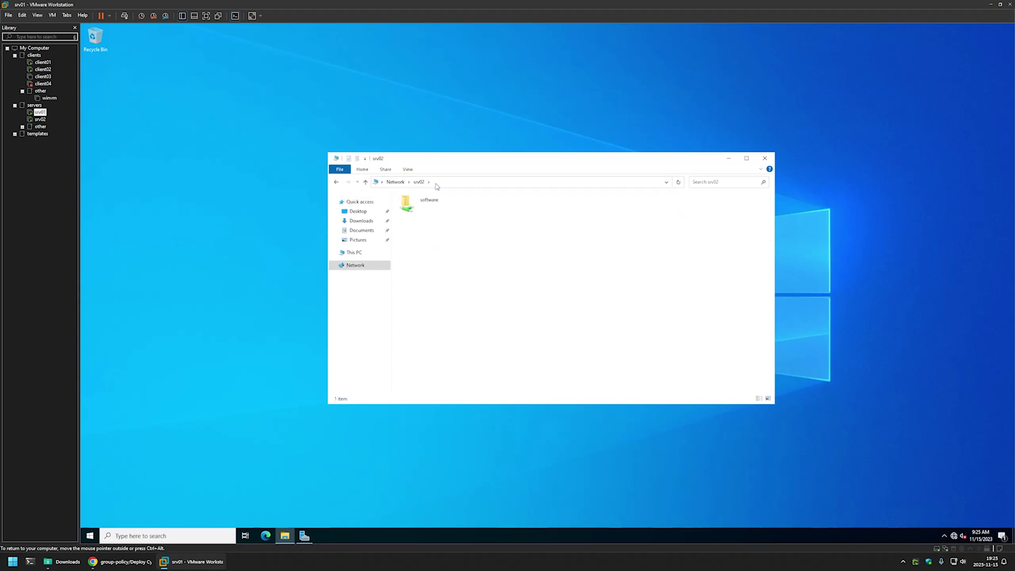
- Create a 'cyberduck' folder in srv02's software share and paste the installer and run.ps1 into it
double_click(418, 204)
right_click(420, 220)
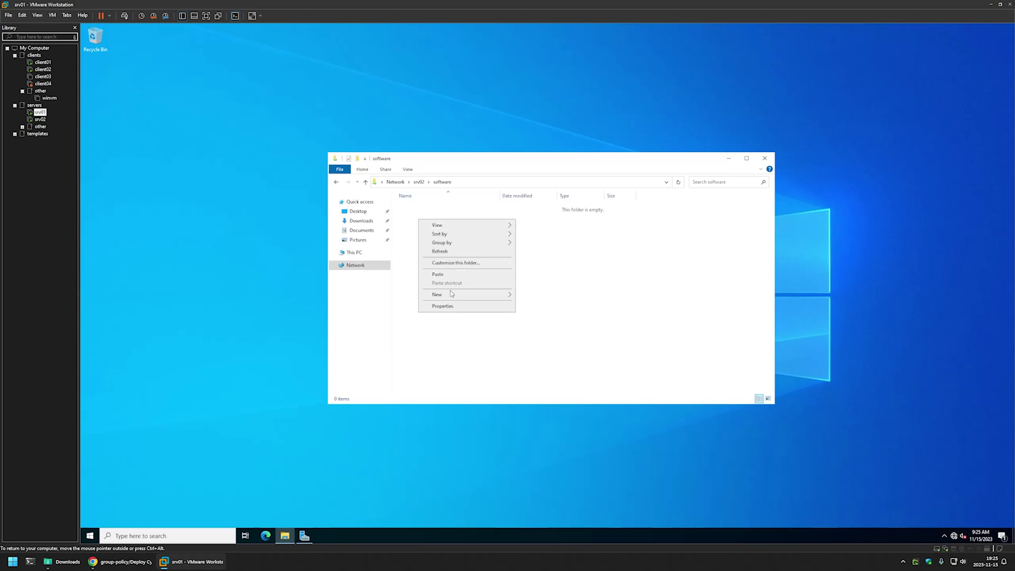
mouse_move(452, 294)
left_click(524, 295)
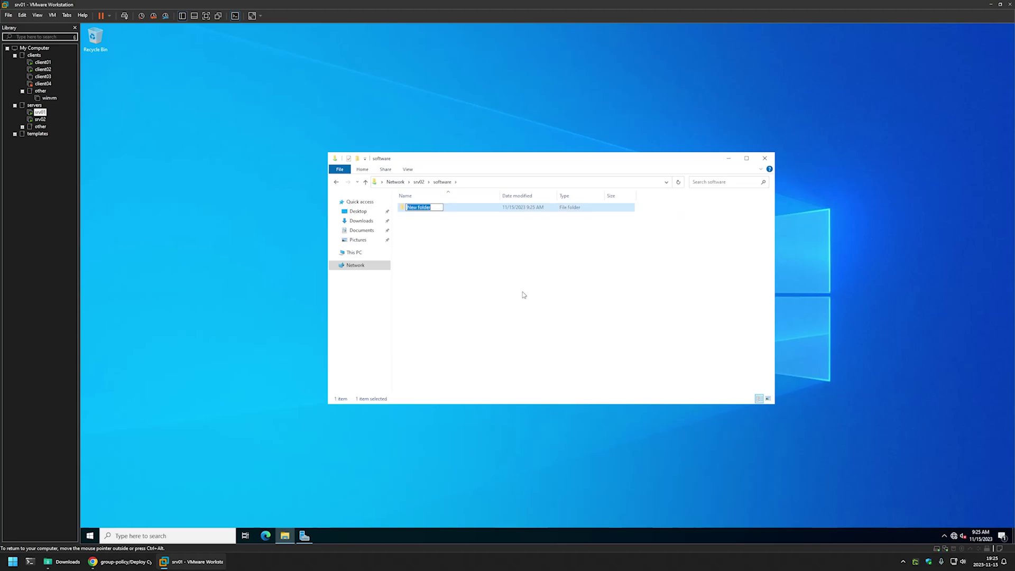
type("cyberduc")
key("Return")
key("Return")
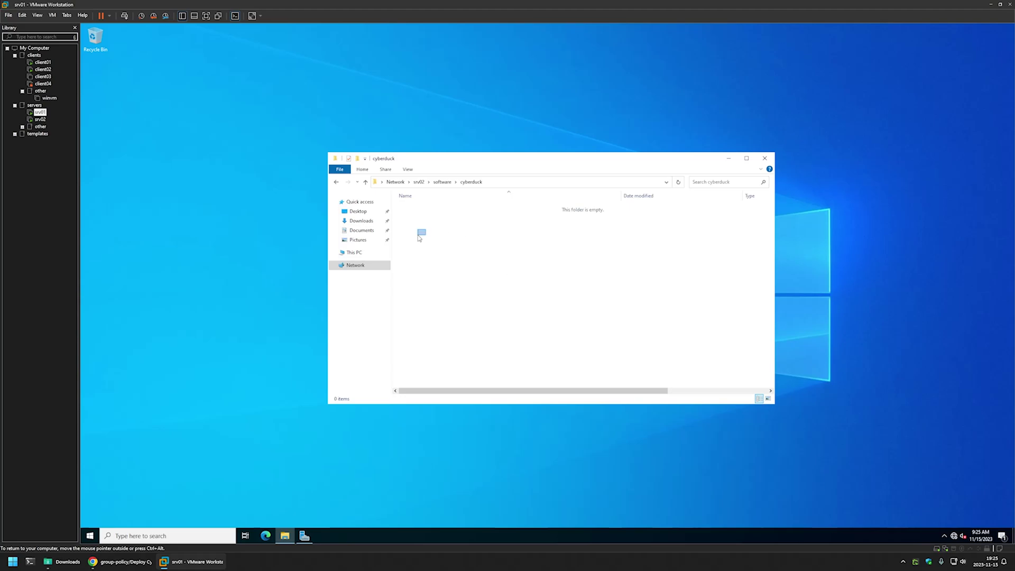
right_click(418, 235)
left_click(448, 291)
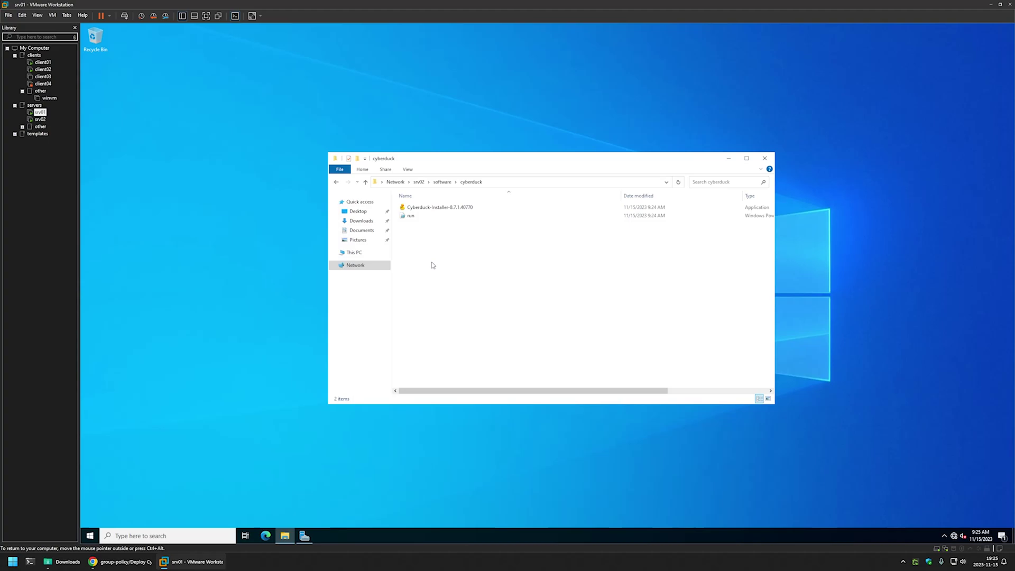
- Inspect the cyberduck folder's Authenticated Users permissions, close the dialogs, and return to Server Manager
right_click(406, 233)
left_click(458, 327)
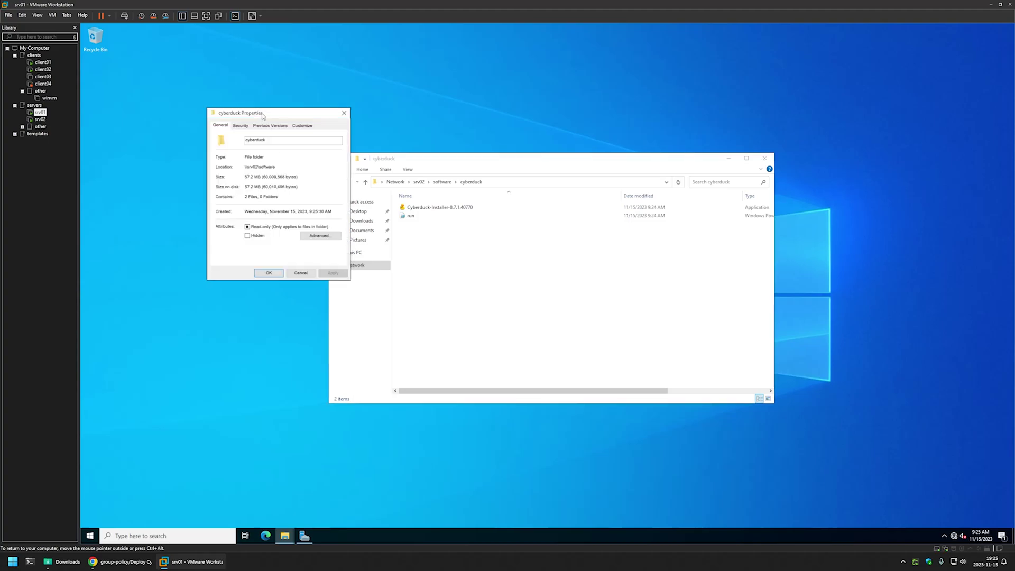
left_click_drag(262, 115, 499, 236)
left_click(477, 246)
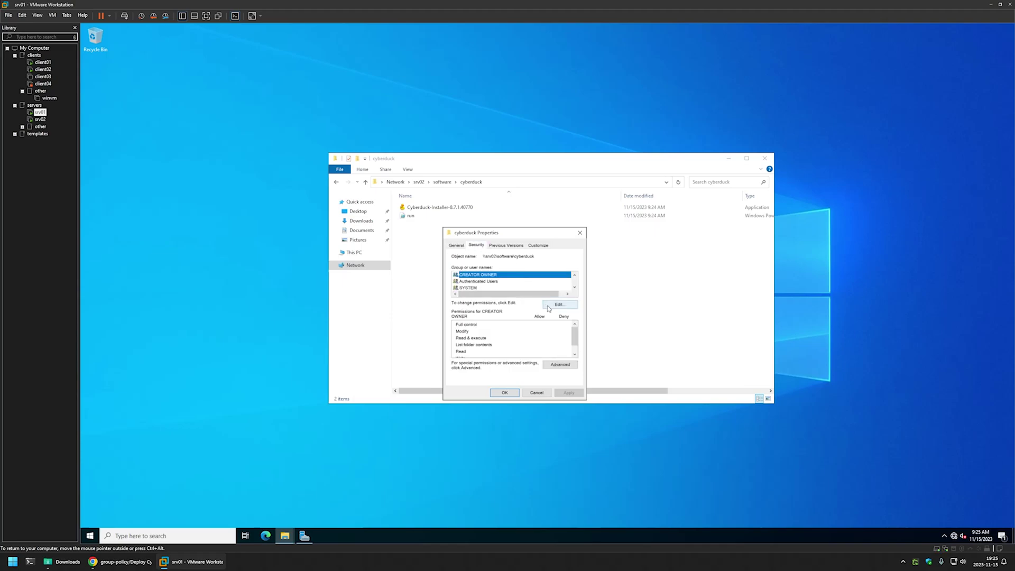
left_click(560, 305)
left_click(507, 311)
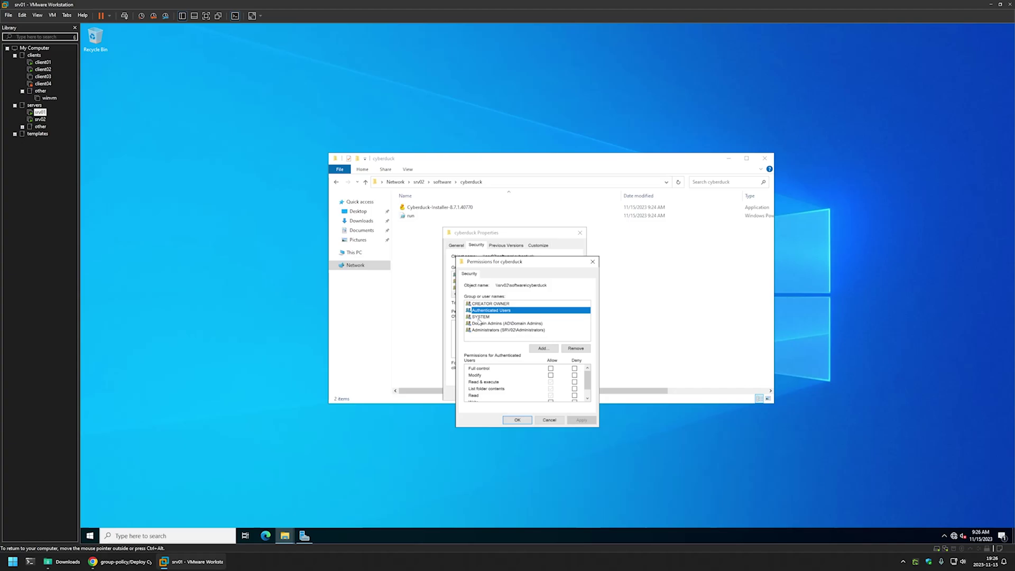
left_click(594, 262)
left_click(581, 233)
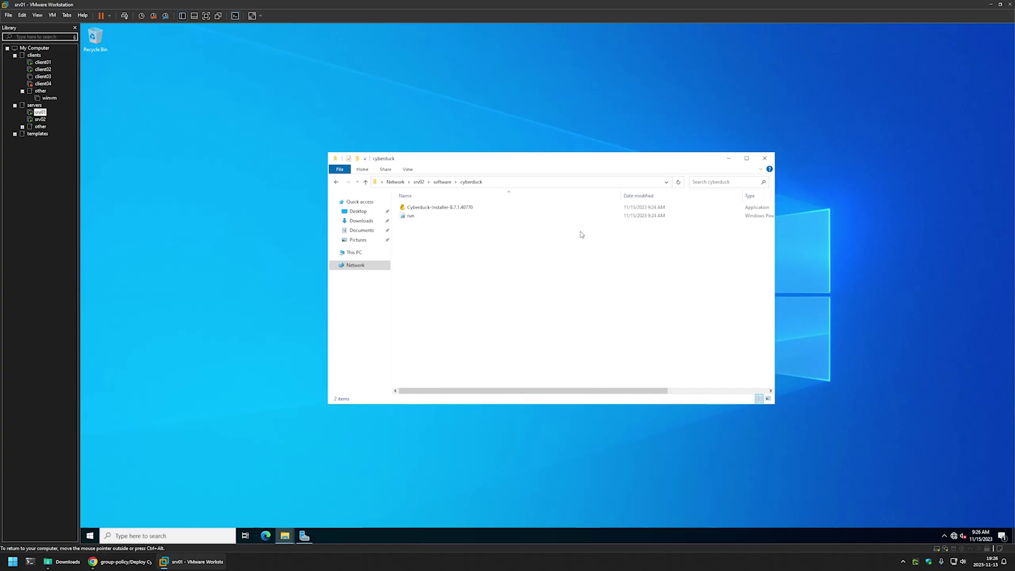
key("alt+Tab")
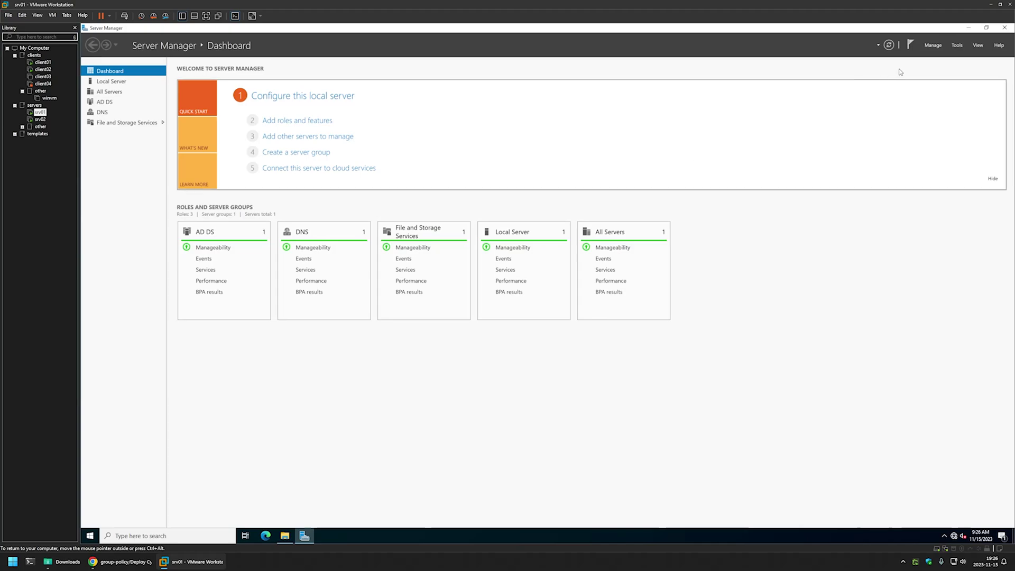
- In Group Policy Management, create a GPO named 'Deploy Cyberduck' and view its Scope page
left_click(959, 45)
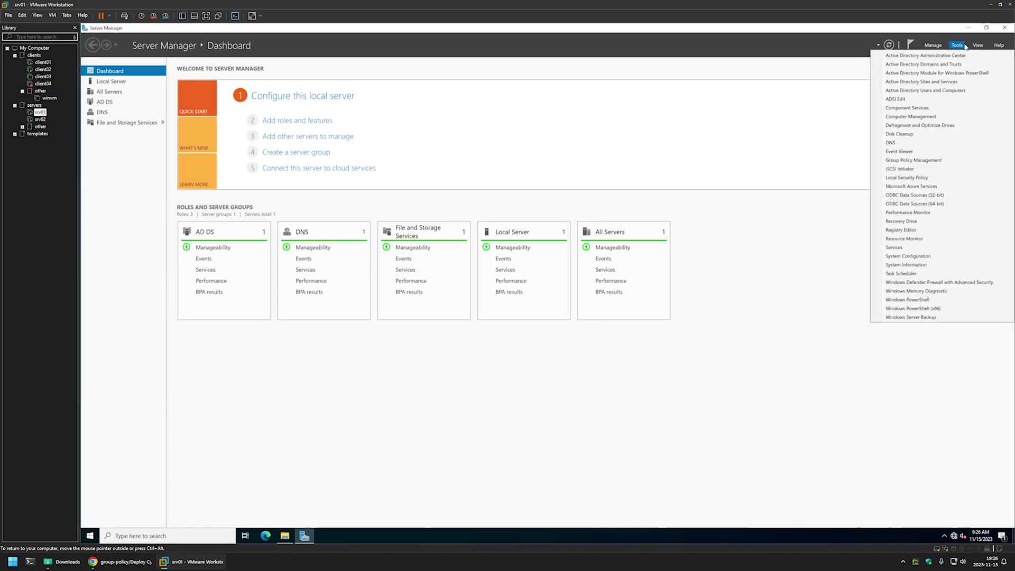
left_click(941, 160)
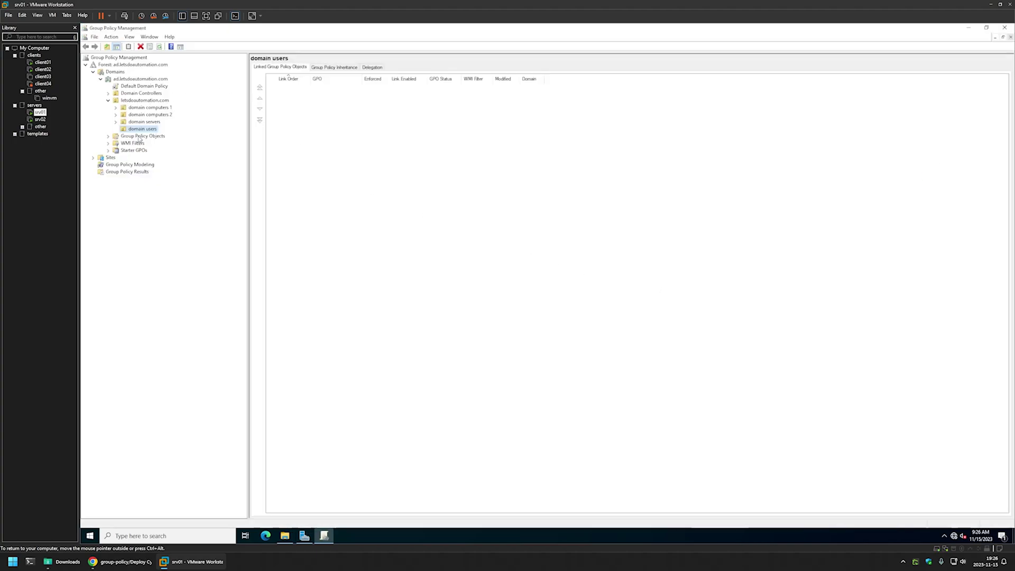
right_click(139, 138)
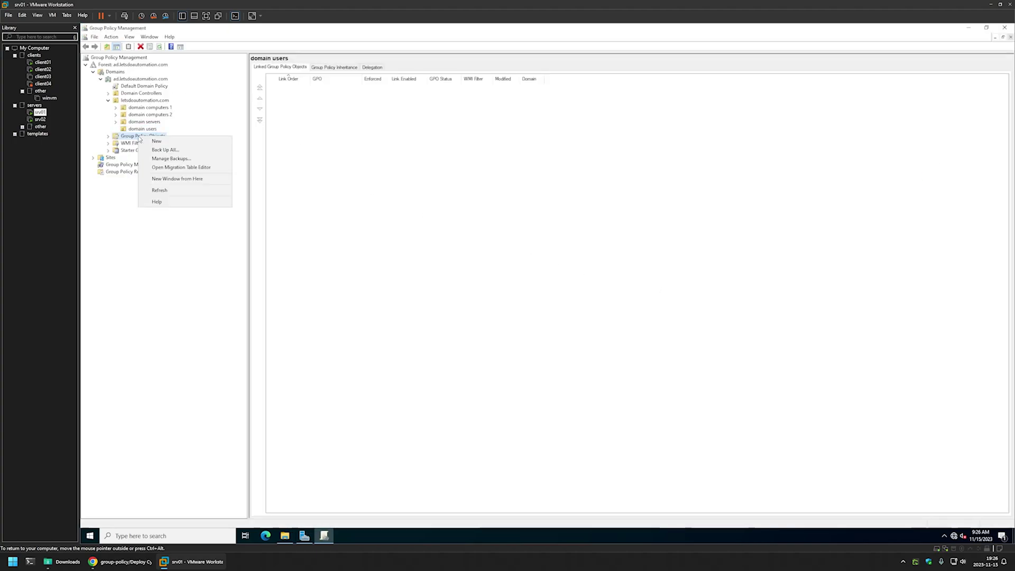
left_click(151, 142)
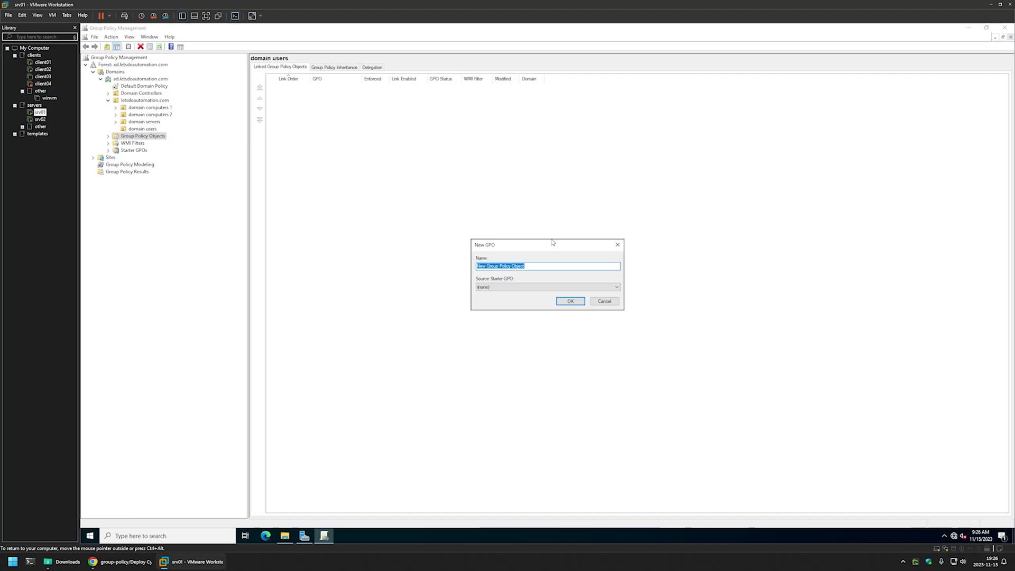
type("Deploy Cyberduck")
left_click(566, 302)
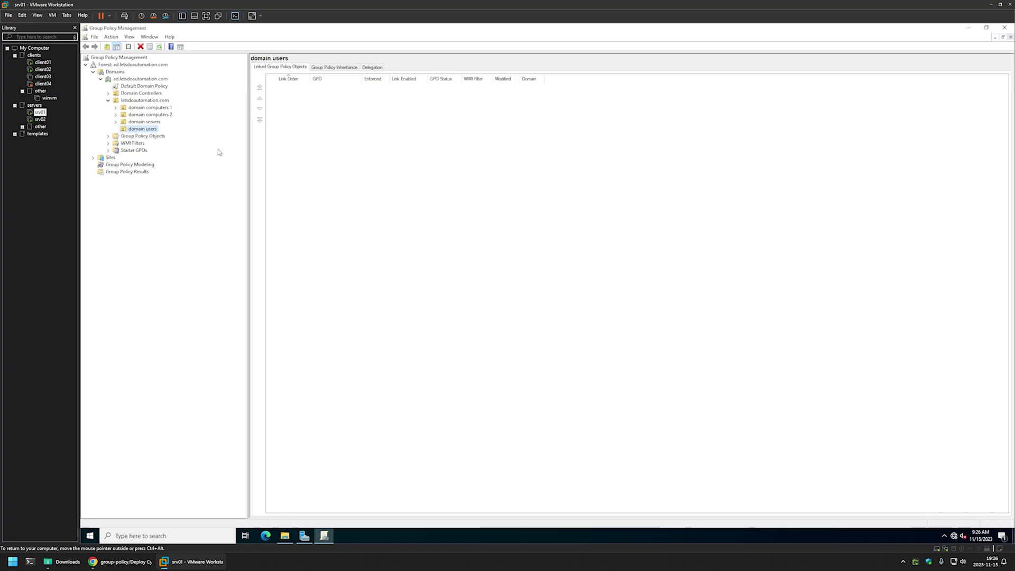
left_click(108, 137)
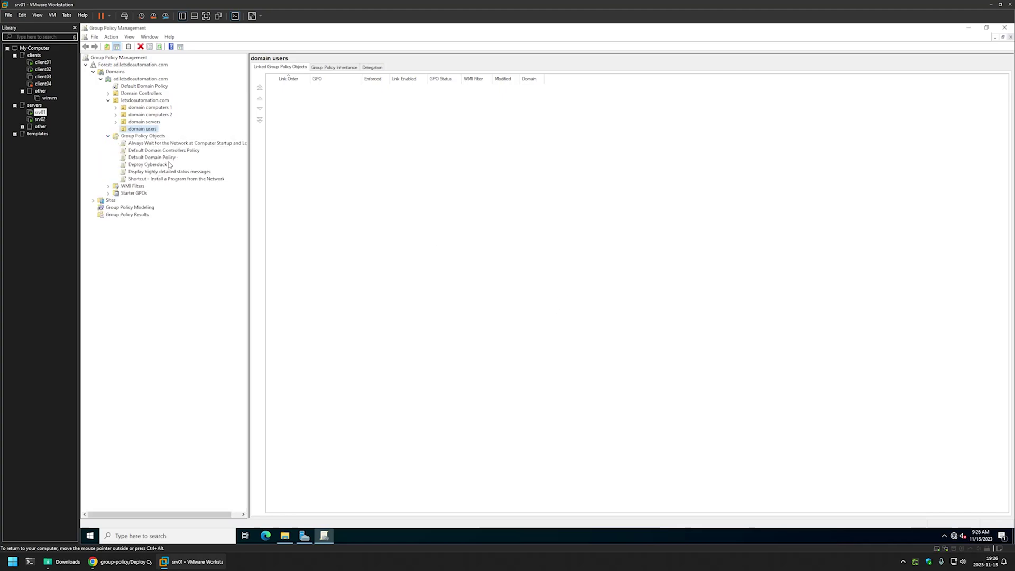
left_click(148, 164)
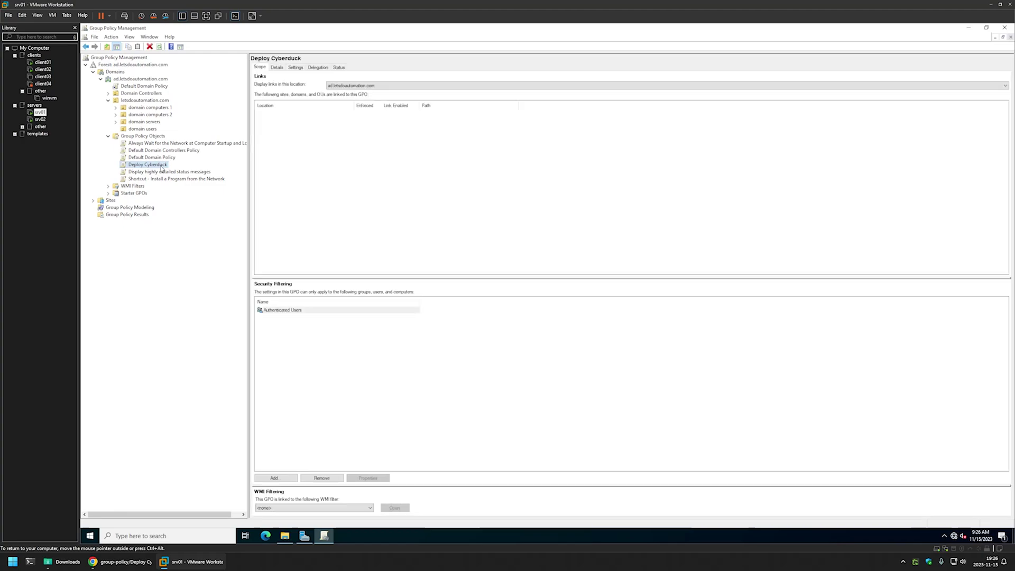
- Edit Deploy Cyberduck and expand Computer Configuration > Preferences > Windows Settings
right_click(159, 165)
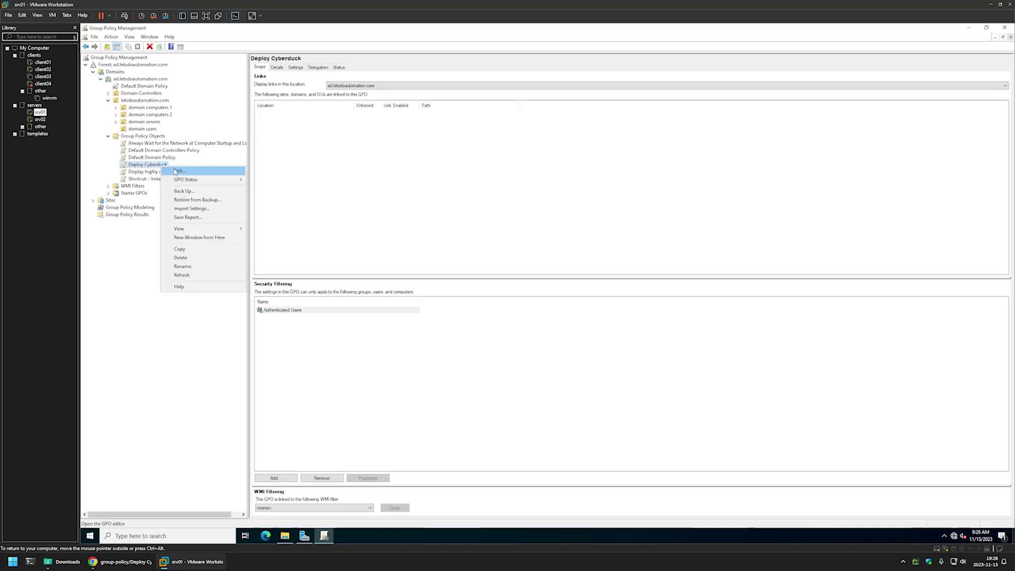
left_click(175, 171)
left_click_drag(278, 61, 564, 143)
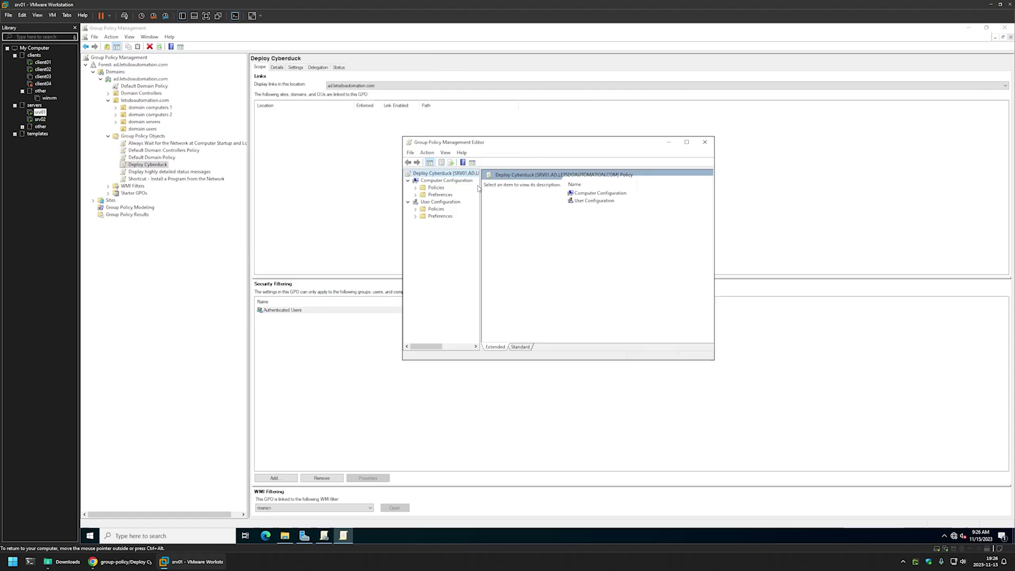
left_click(446, 182)
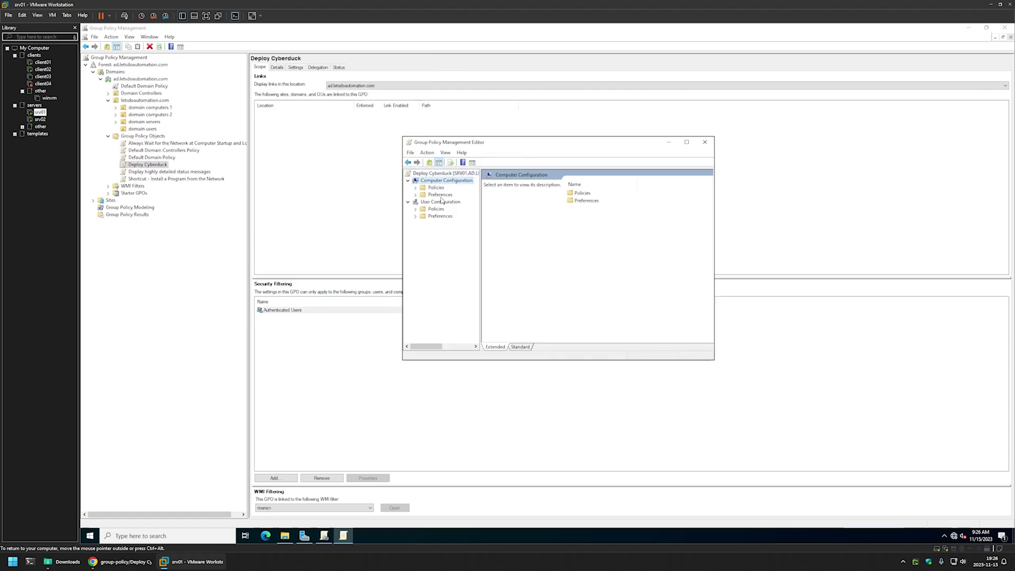
left_click(415, 195)
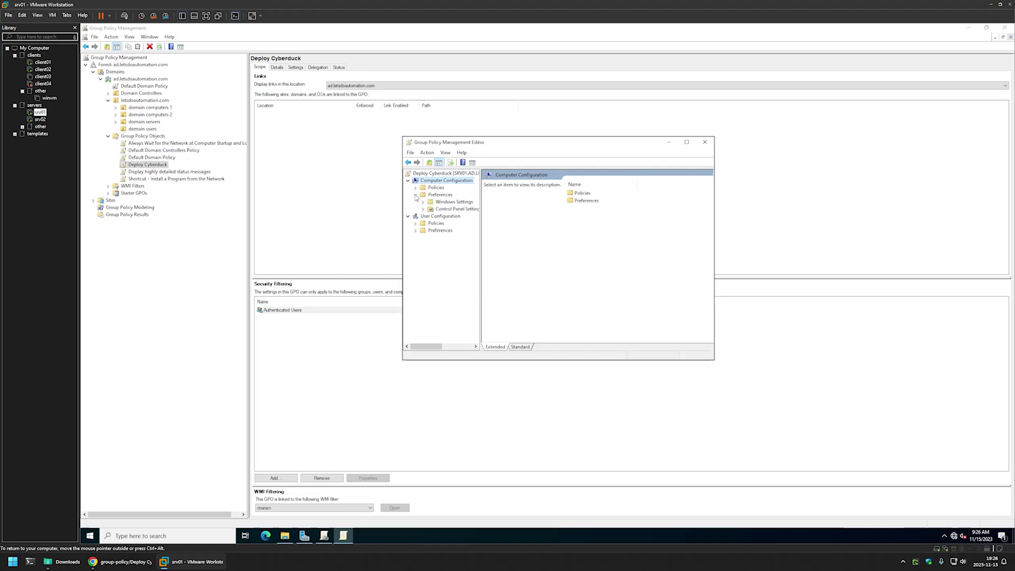
left_click(444, 202)
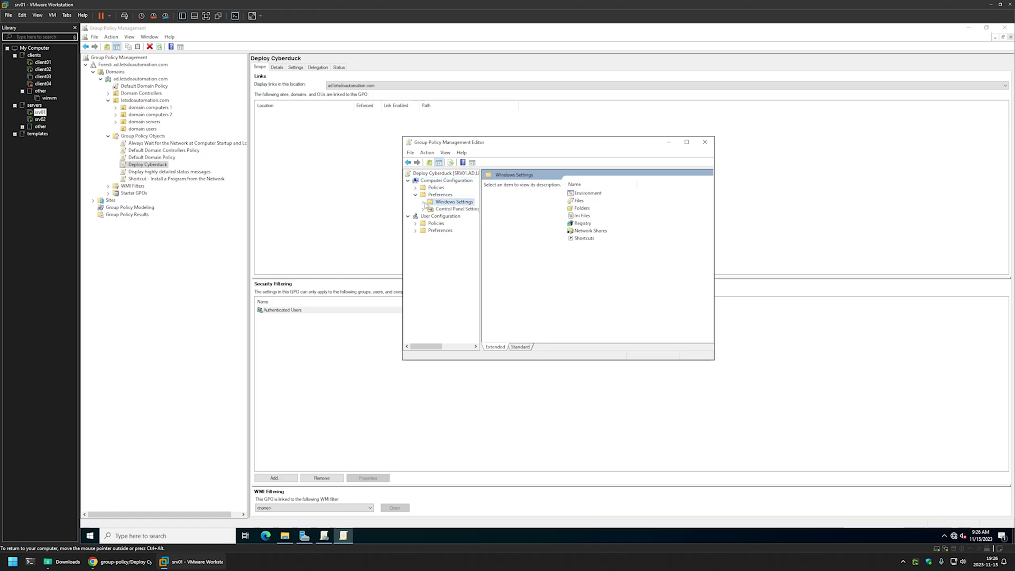
left_click(424, 203)
- Start a new File preference item under Files, then switch to the run.ps1 page in Chrome
left_click(446, 216)
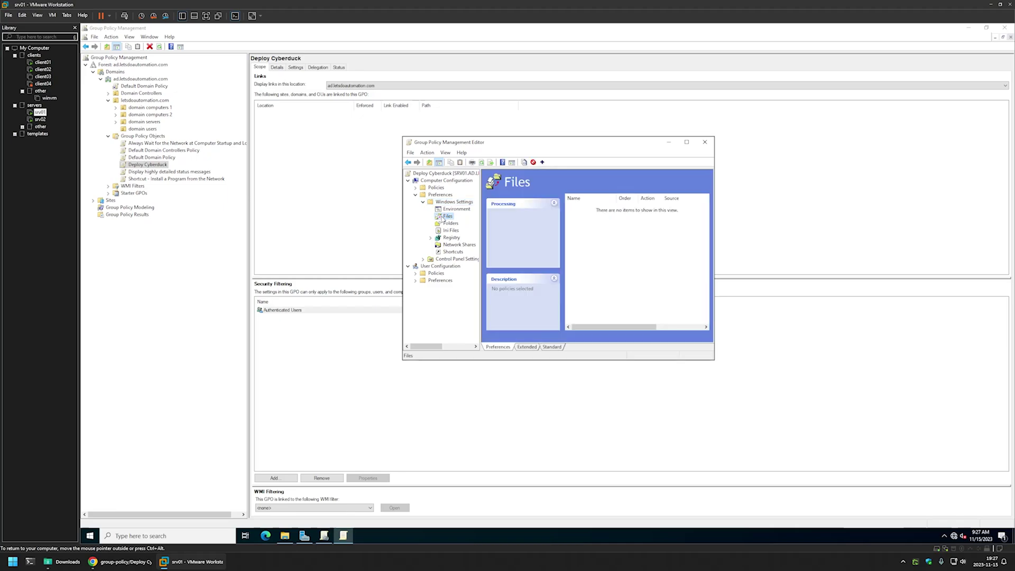
right_click(584, 223)
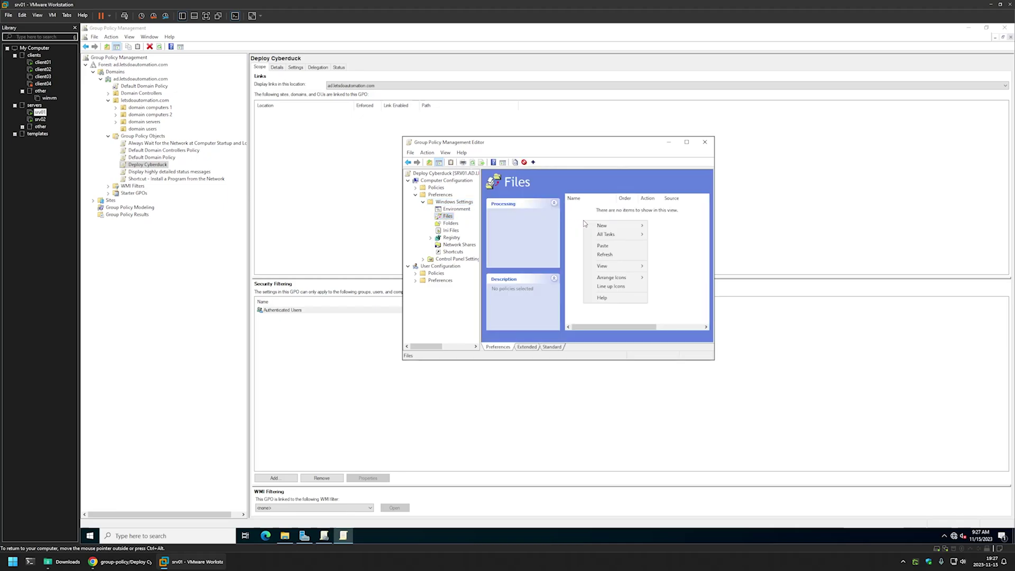
mouse_move(613, 228)
left_click(665, 226)
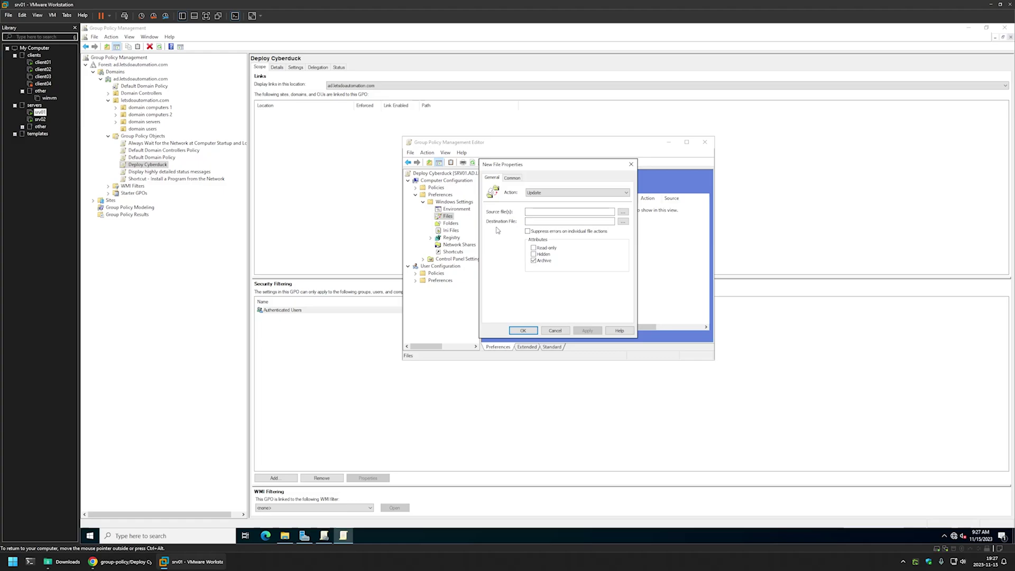
left_click(121, 562)
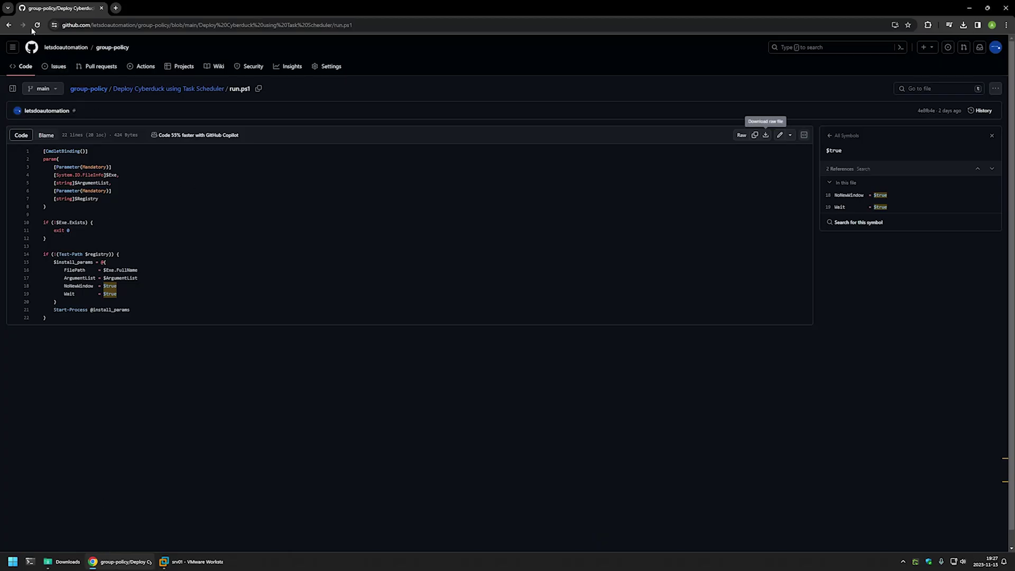
- Open the Deploy Cyberduck using Task Scheduler readme and highlight its .EXE deployment settings
left_click(138, 89)
scroll(434, 218, "down", 5)
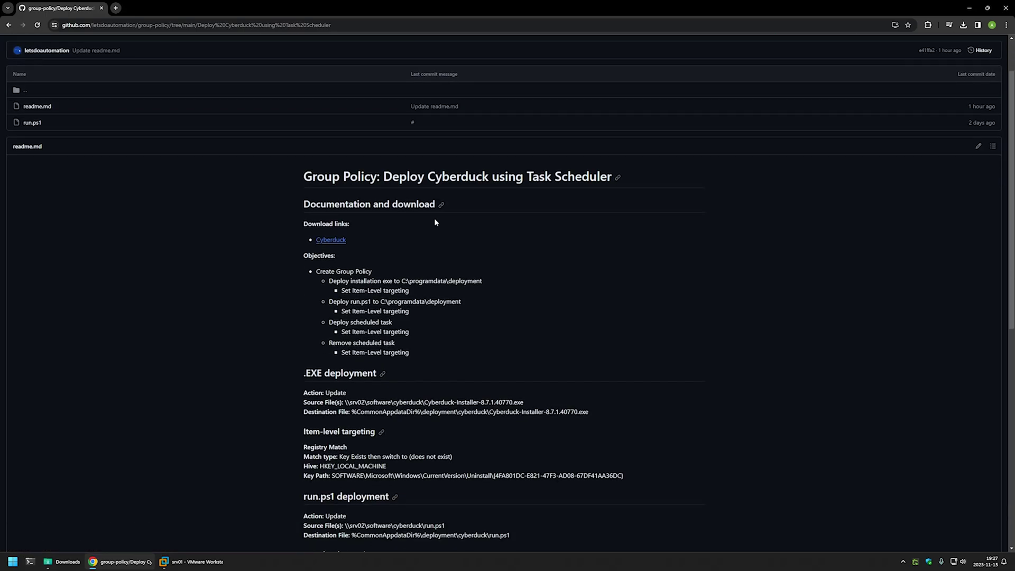
left_click_drag(306, 168, 381, 169)
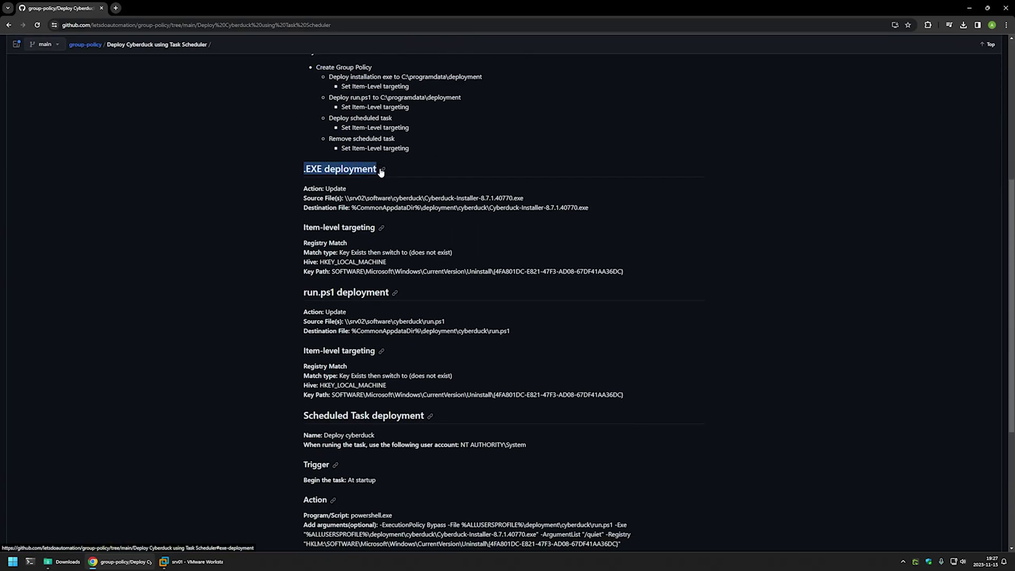
left_click_drag(290, 186, 643, 273)
left_click(660, 268)
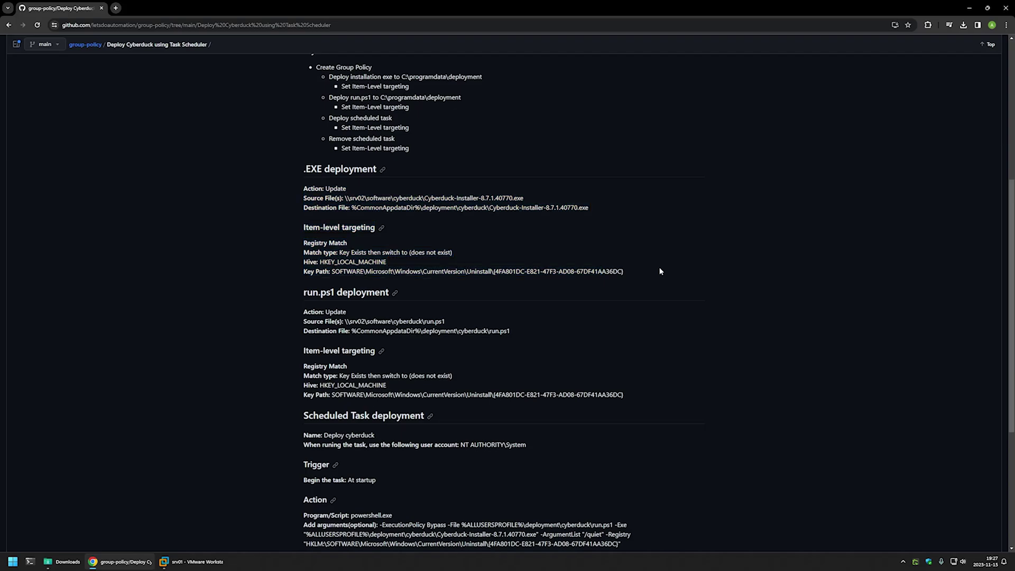
- Copy the Cyberduck installer's Source File(s) path on srv02 from the readme
left_click_drag(297, 198, 344, 199)
left_click_drag(531, 199, 346, 199)
right_click(355, 198)
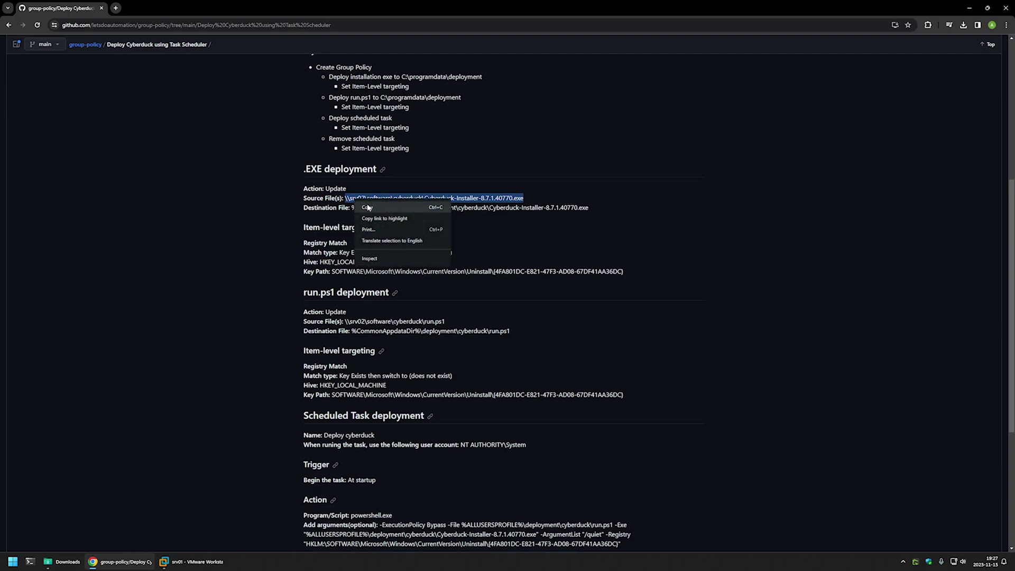
left_click(373, 218)
left_click(356, 197)
left_click_drag(356, 197, 511, 204)
left_click(526, 199)
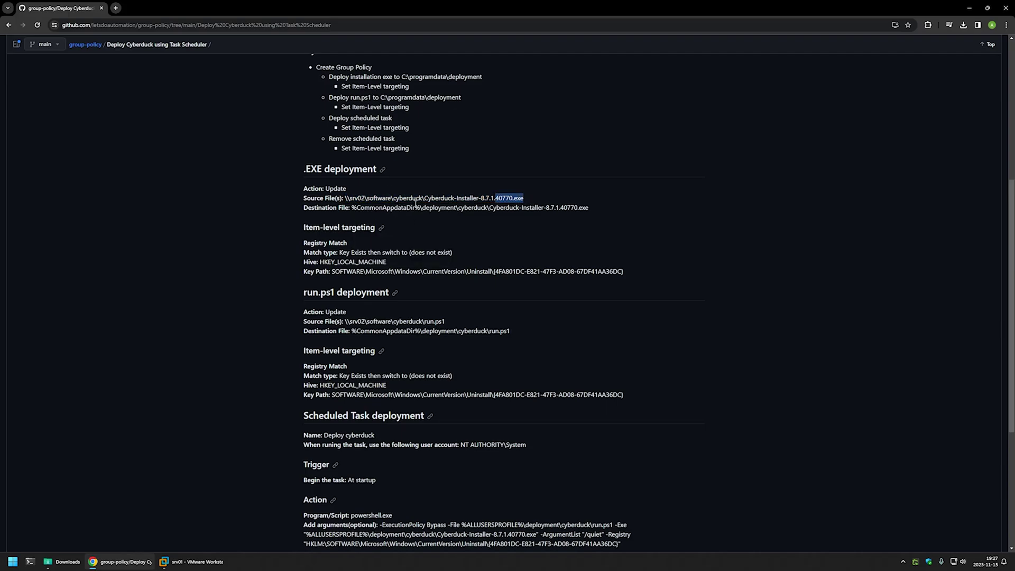
left_click_drag(345, 197, 388, 198)
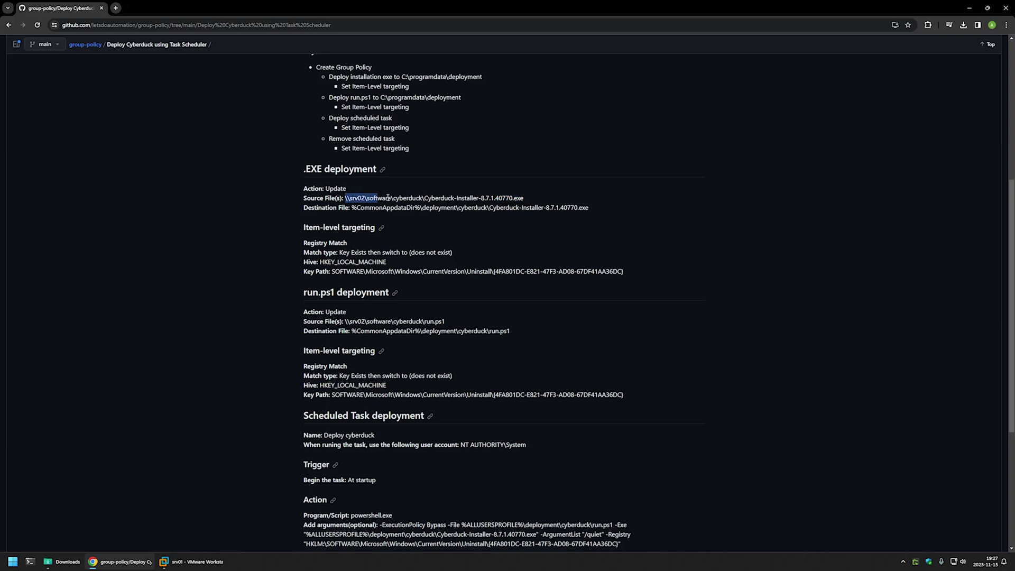
- Paste the srv02 installer path as source and %CommonAppdataDir%\deployment\cyberduck\Cyberduck-Installer-8.7.1.40770.exe as destination
left_click(213, 561)
key("ctrl+v")
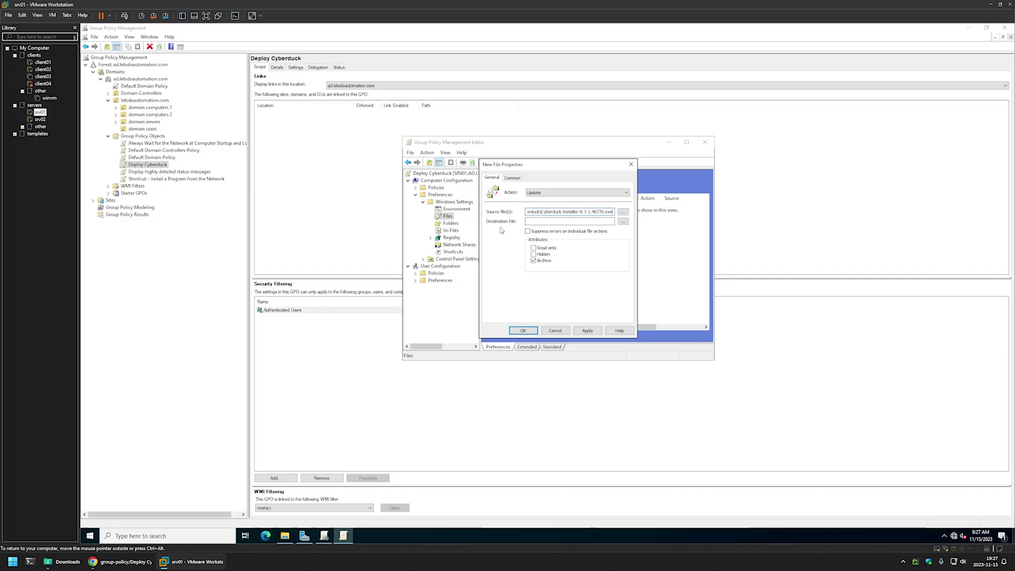
key("alt+Tab")
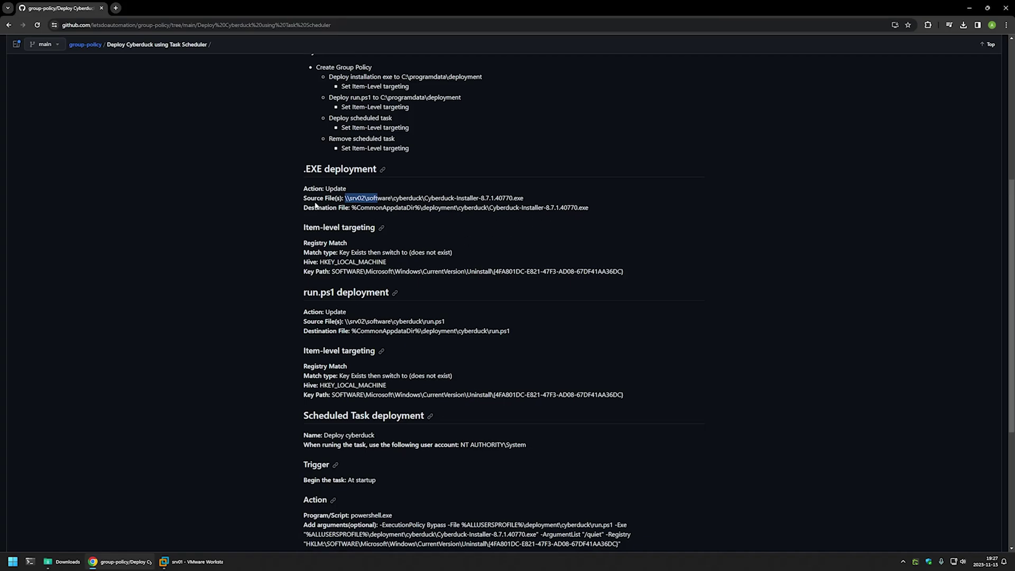
left_click_drag(351, 208, 421, 208)
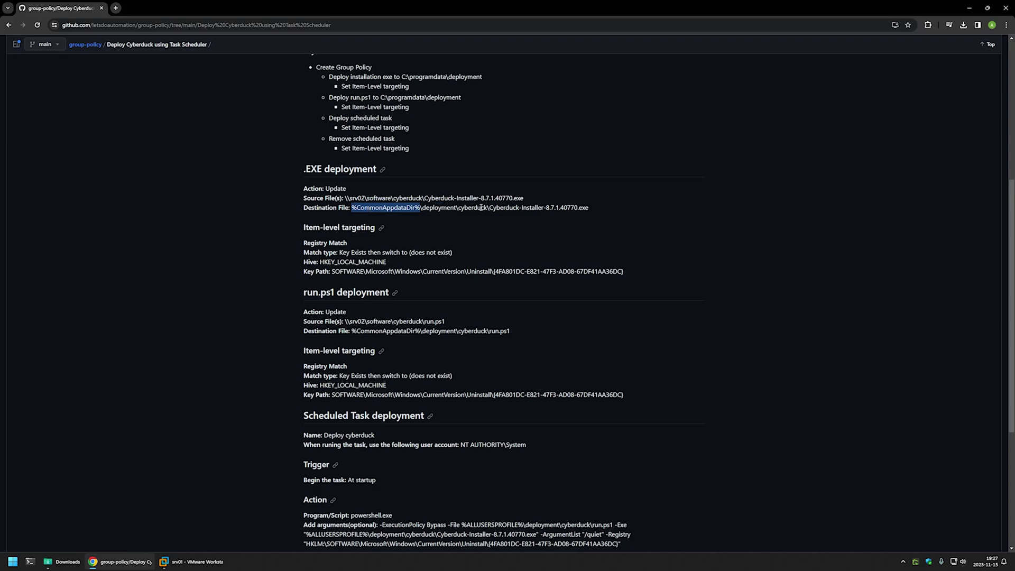
left_click_drag(599, 206, 352, 208)
right_click(353, 210)
left_click(368, 216)
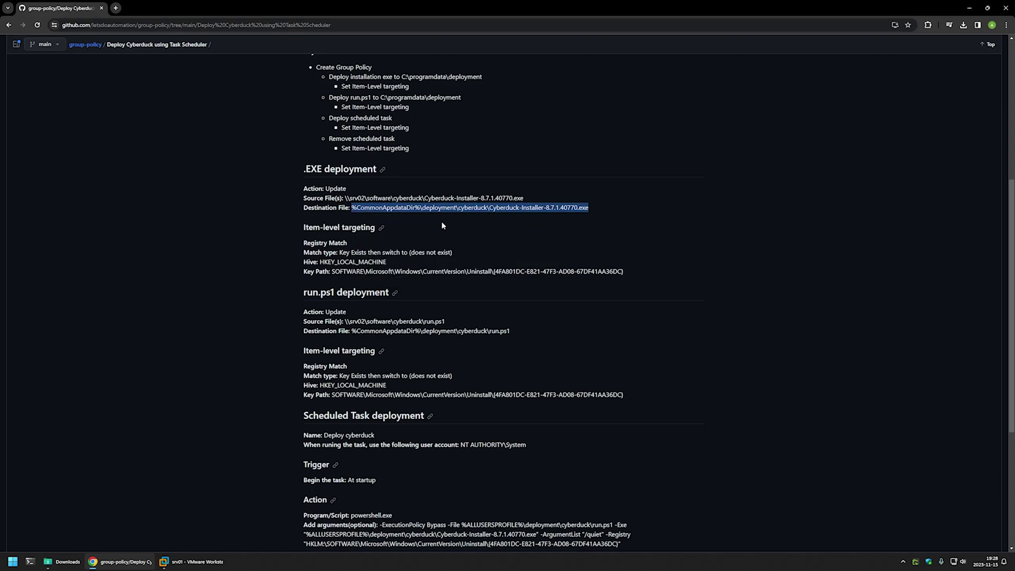
left_click(193, 561)
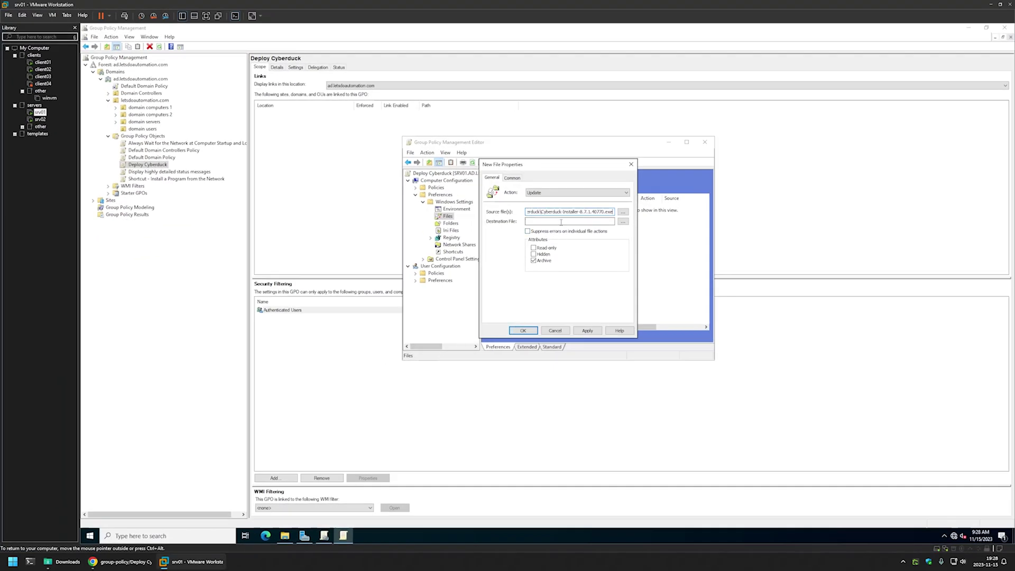
key("ctrl+v")
key("ctrl+z")
left_click_drag(541, 212, 524, 211)
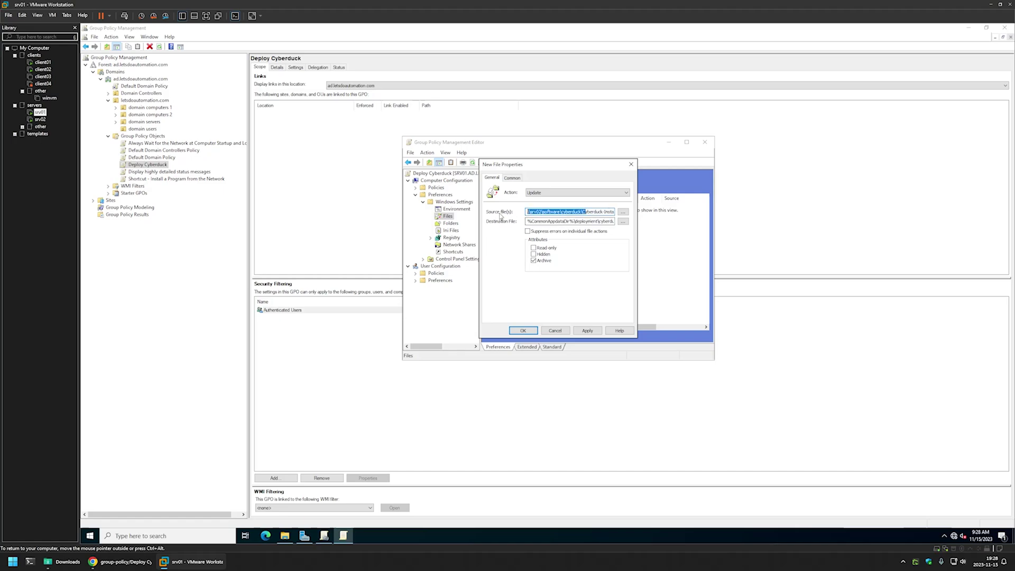
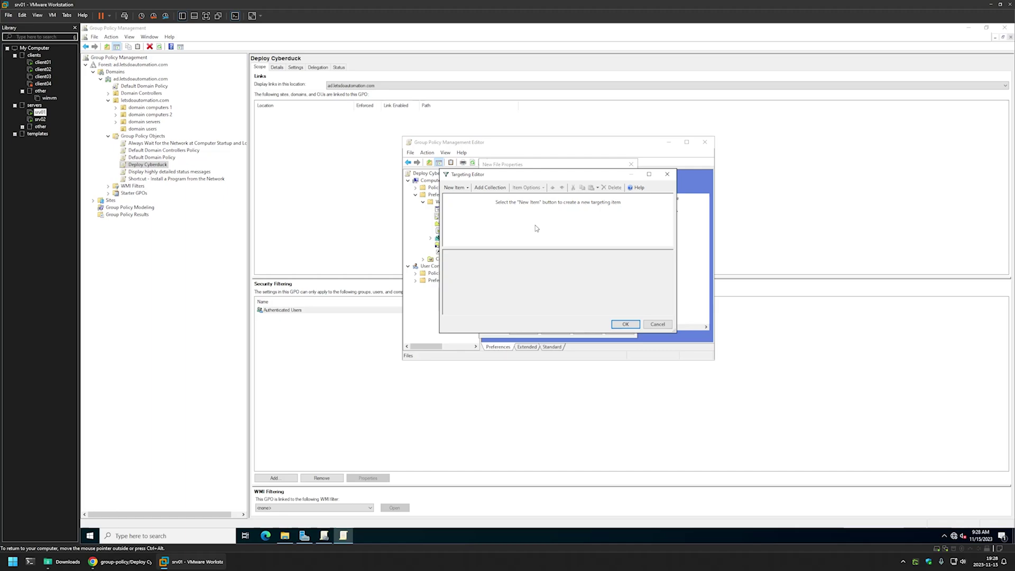
- Add a Registry Match targeting item with hive HKEY_LOCAL_MACHINE
left_click(455, 187)
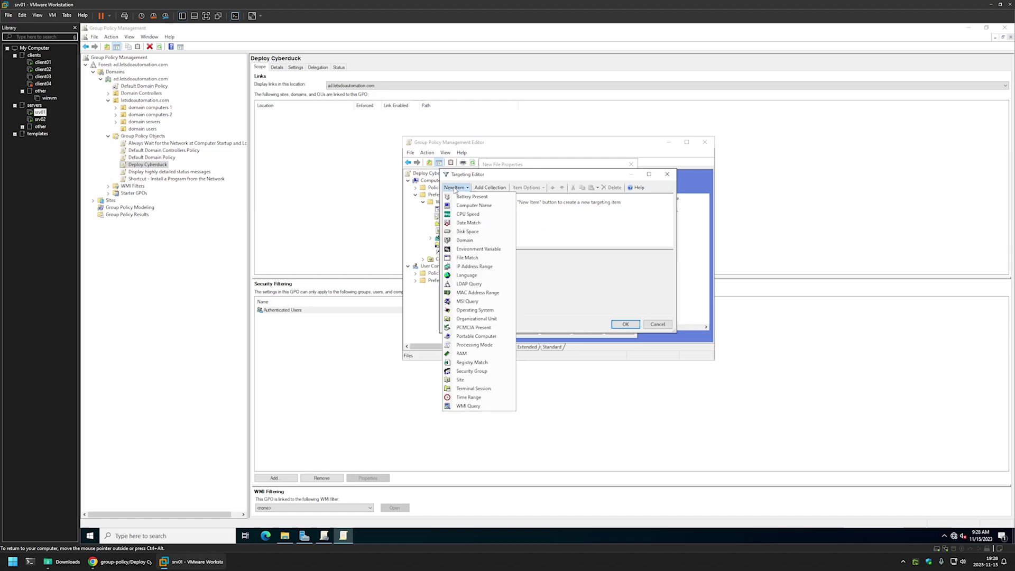
left_click(468, 363)
scroll(491, 285, "up", 3)
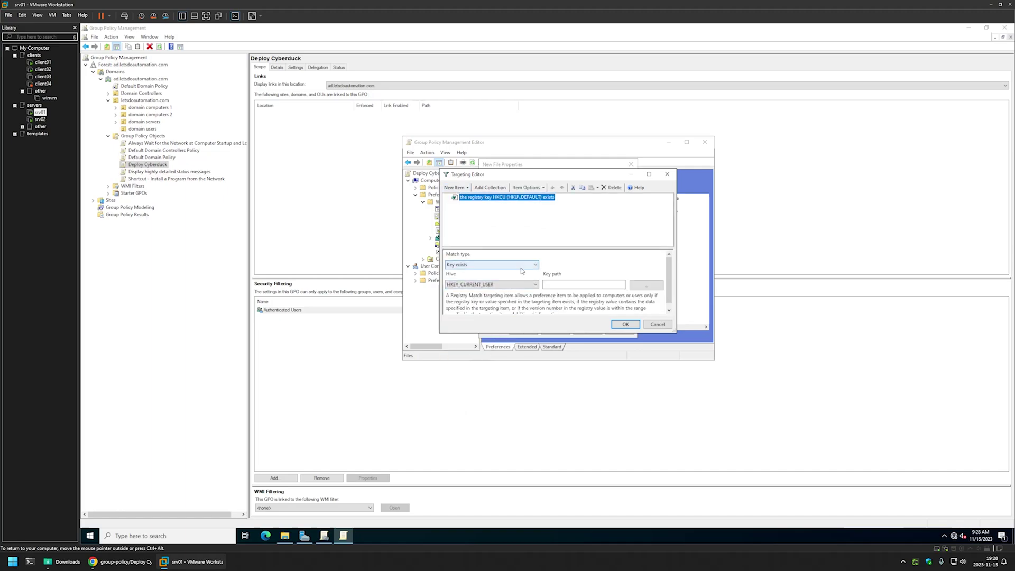
left_click(491, 286)
left_click(500, 305)
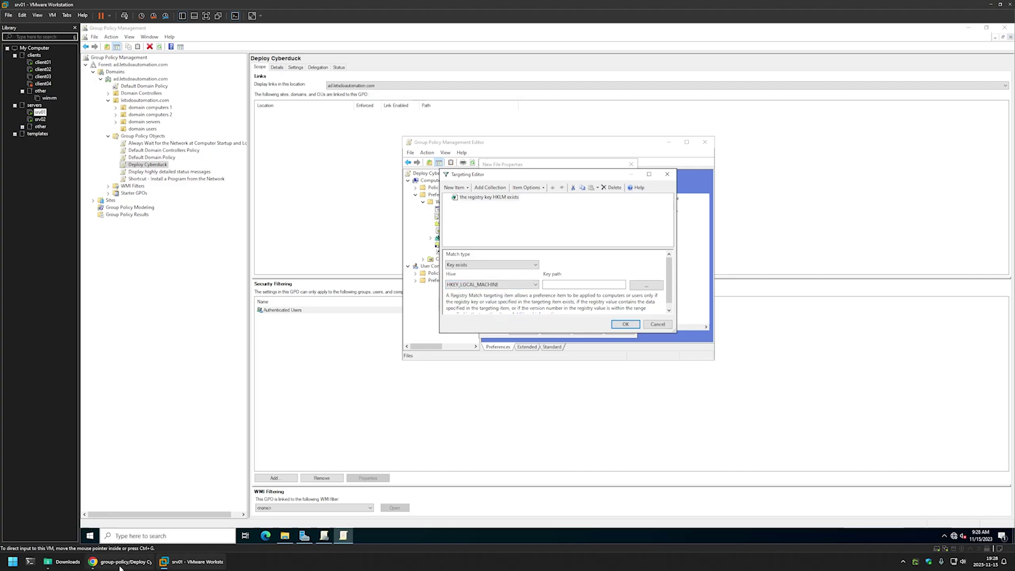
- Copy the Cyberduck uninstall key path from the GitHub notes into the key path field
left_click(122, 562)
left_click_drag(632, 273, 334, 277)
right_click(333, 279)
left_click(359, 279)
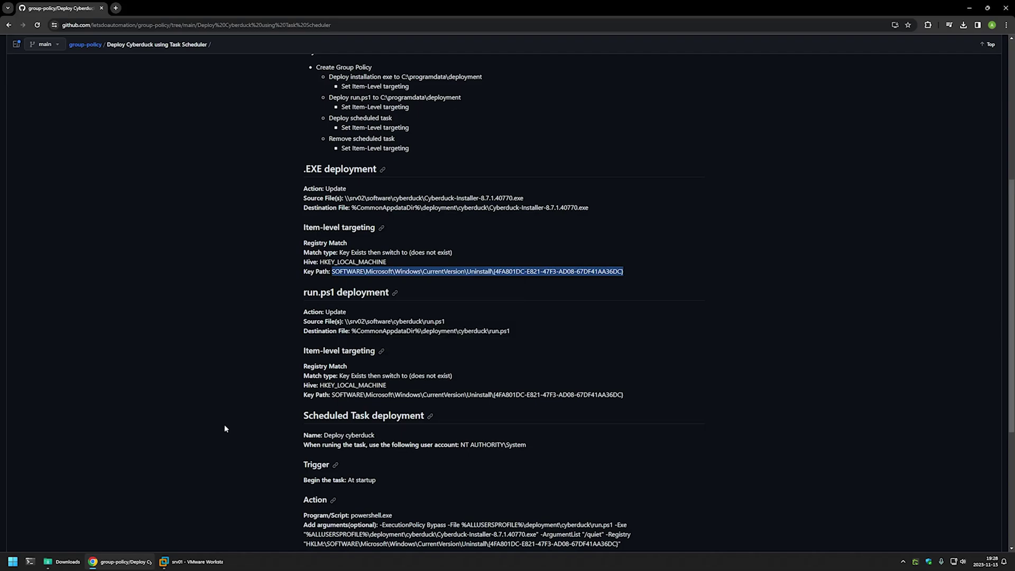
left_click(191, 562)
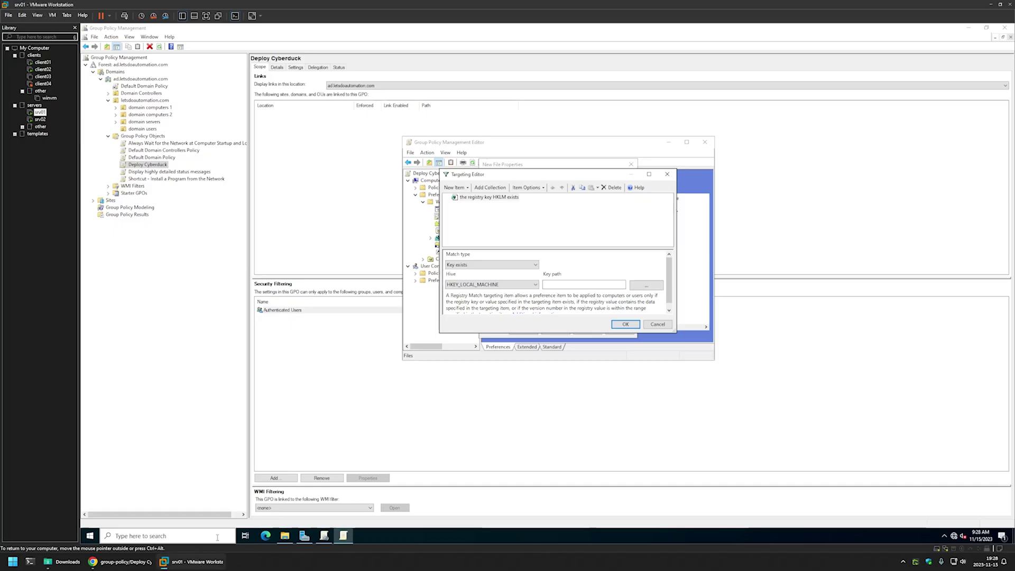
left_click(564, 285)
key("ctrl+v")
left_click_drag(534, 243, 655, 241)
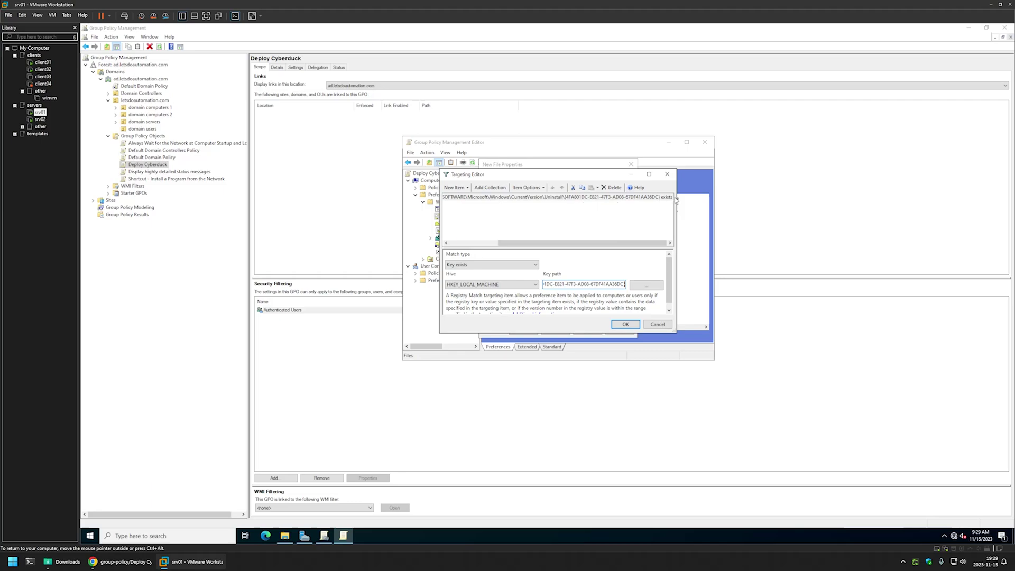
- Set the targeting item to Is Not and confirm the targeting editor
left_click(527, 188)
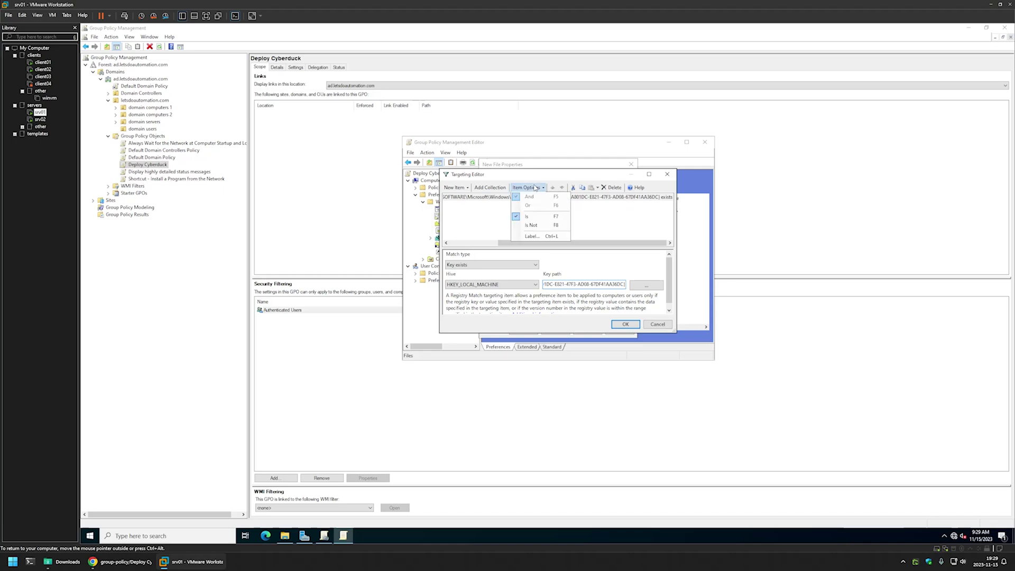
left_click(541, 228)
left_click_drag(568, 245, 612, 243)
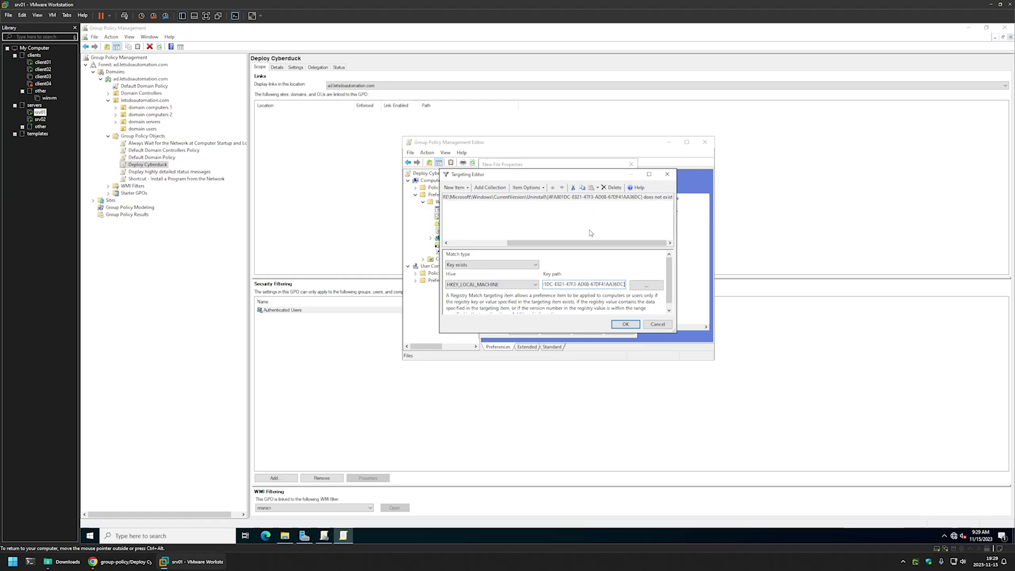
left_click(626, 325)
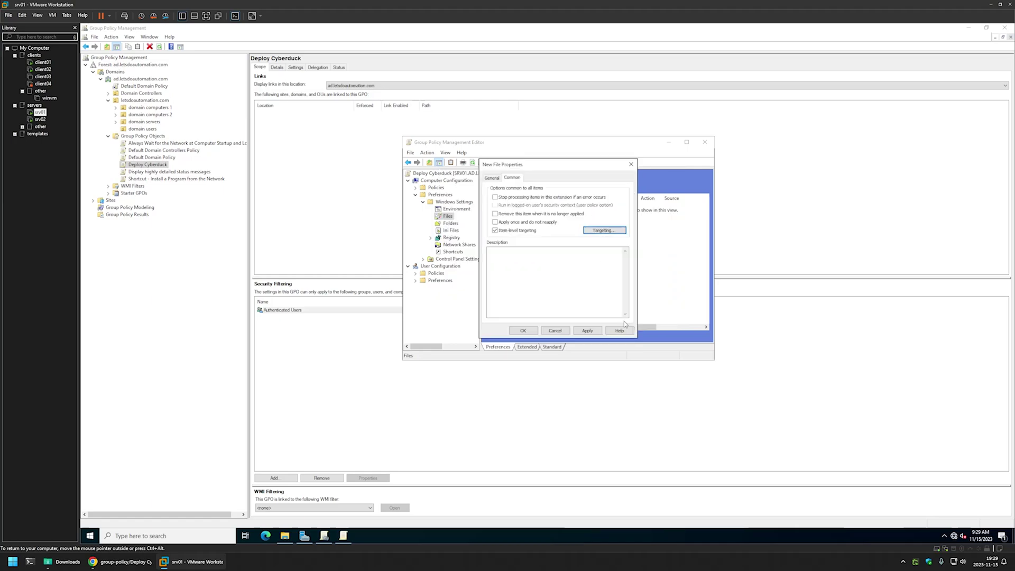
- Save the installer file item and paste a duplicate of it into the Files list
left_click(523, 330)
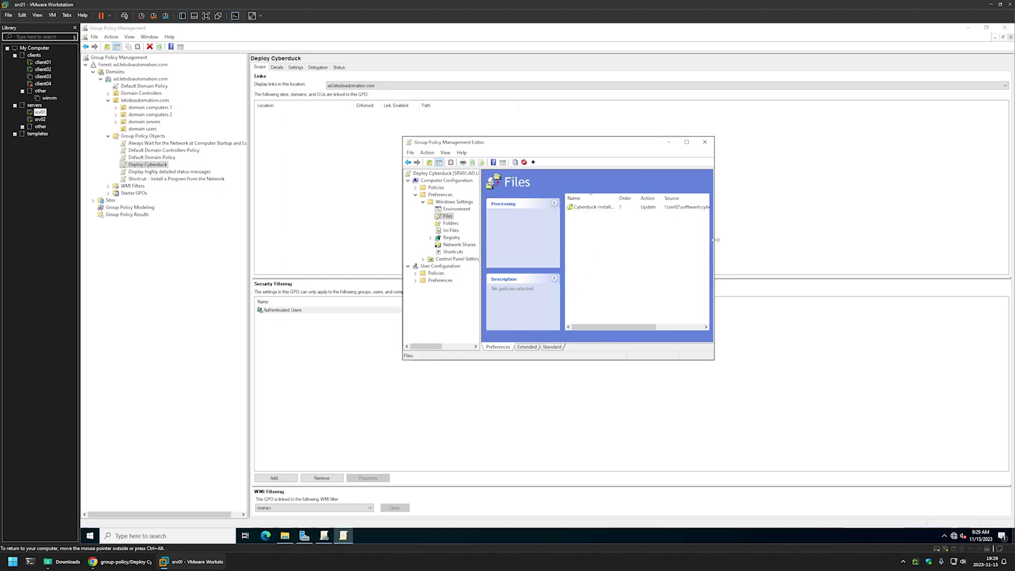
left_click_drag(716, 239, 833, 241)
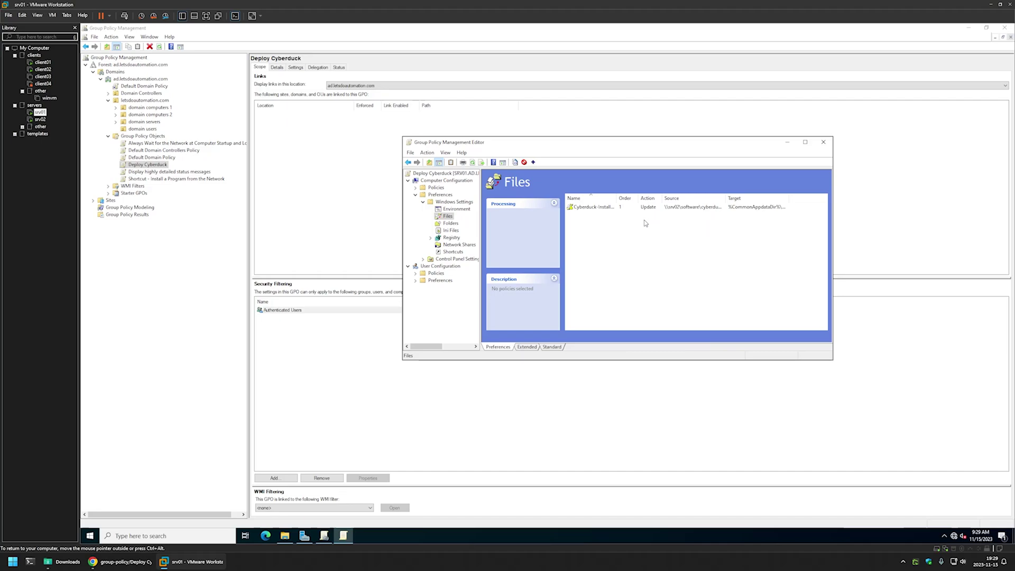
right_click(596, 206)
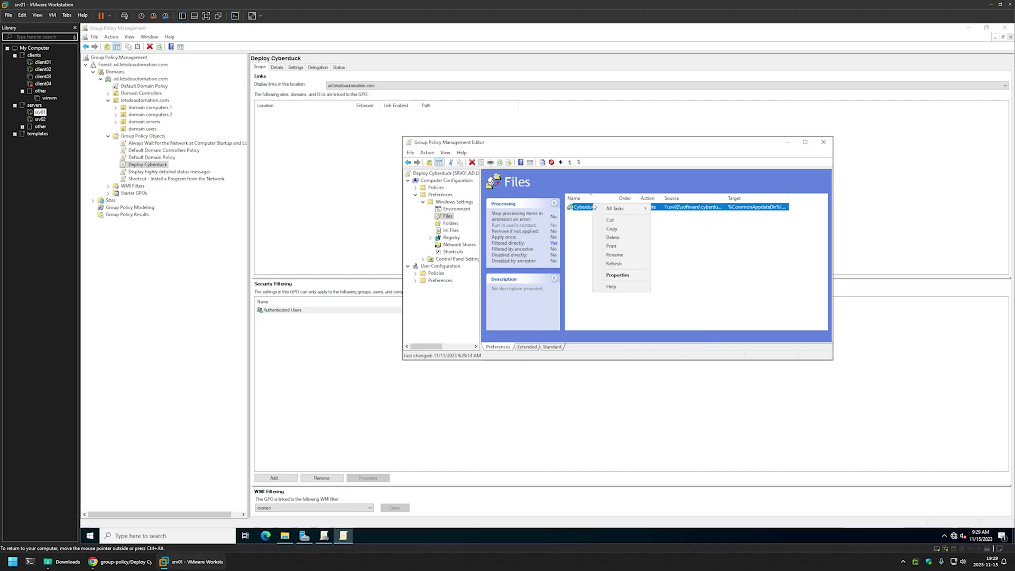
left_click(612, 228)
right_click(610, 229)
left_click(627, 252)
- Open the duplicate item and clear its source and destination paths
double_click(599, 214)
double_click(569, 213)
key("ctrl+a")
key("BackSpace")
double_click(559, 222)
key("ctrl+a")
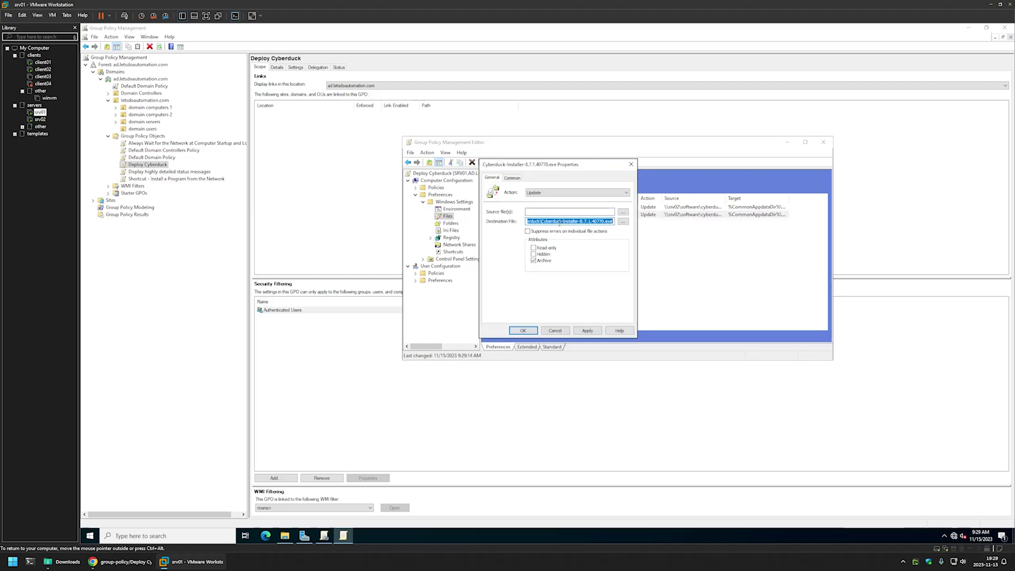
key("BackSpace")
- Set source \\srv02\software\cyberduck\run.ps1 and destination %CommonAppdataDir%\deployment\cyberduck, then save
left_click(123, 562)
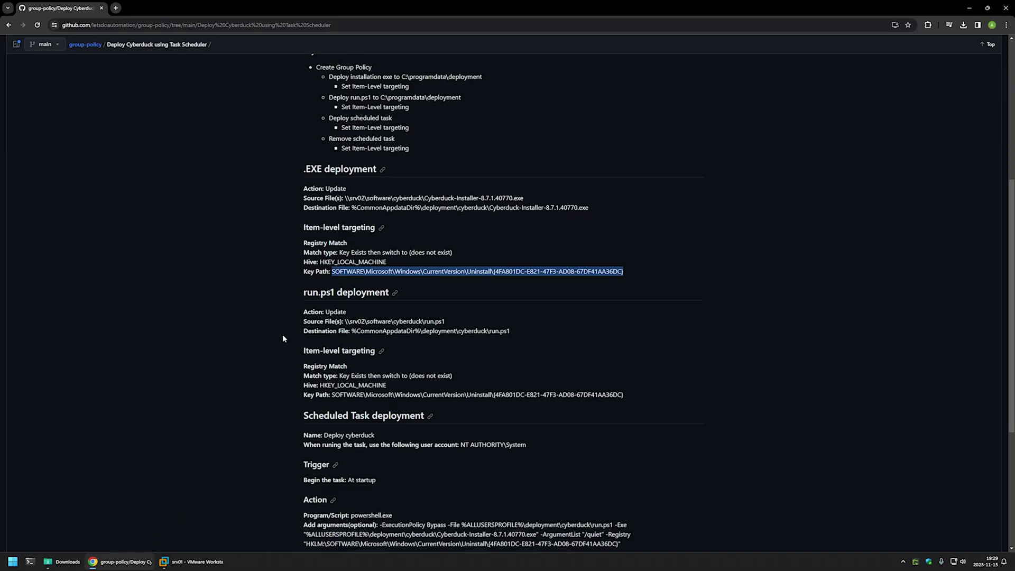
left_click_drag(446, 321, 342, 321)
left_click(191, 562)
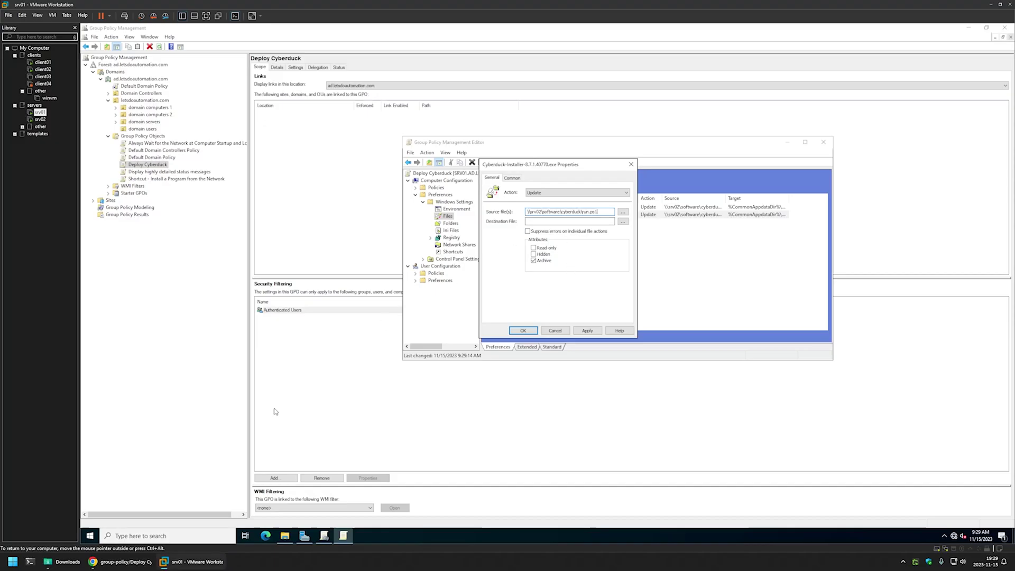
left_click(121, 562)
left_click_drag(519, 331, 352, 331)
right_click(392, 332)
left_click(413, 339)
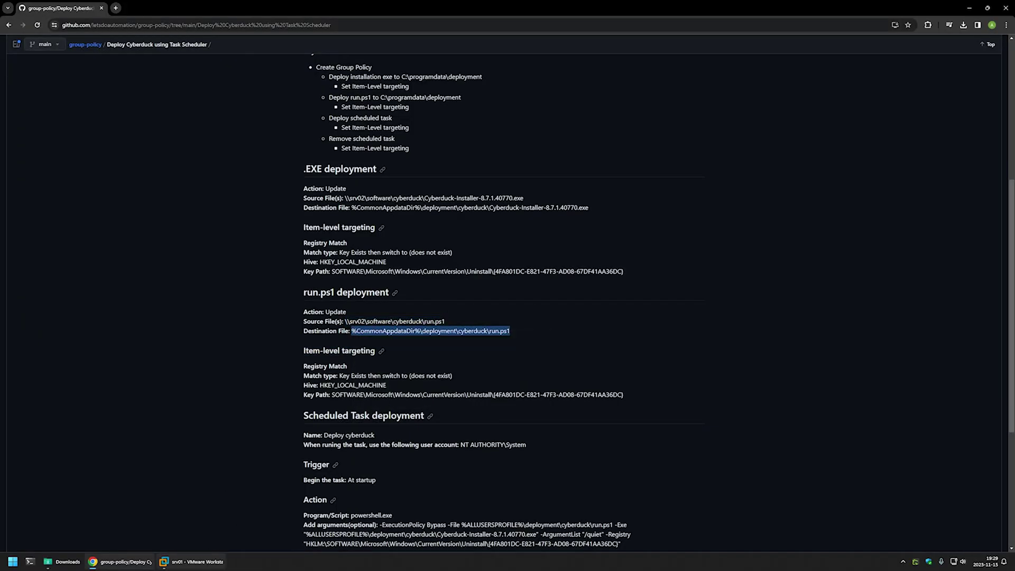
left_click(191, 561)
key("ctrl+v")
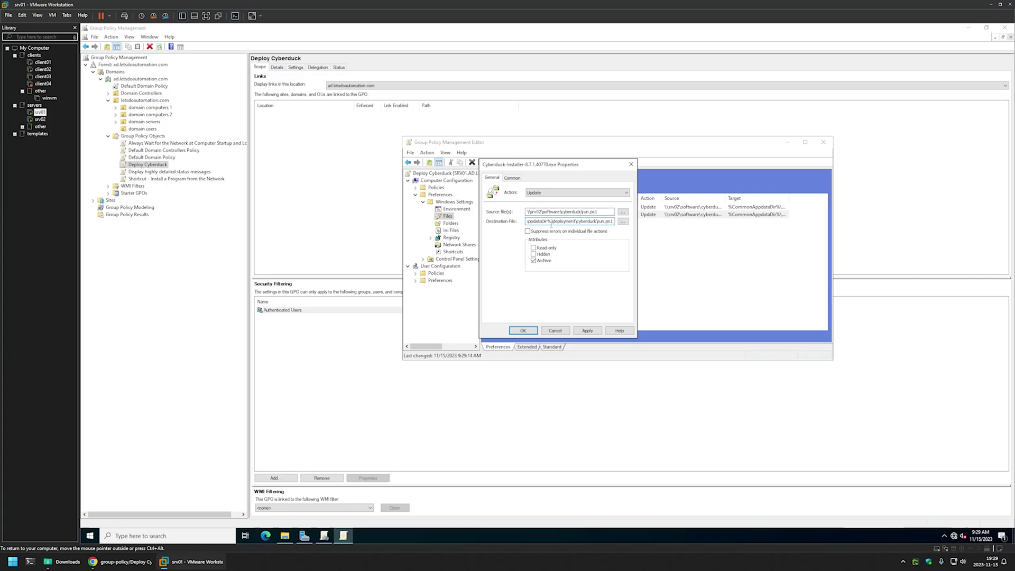
left_click(506, 178)
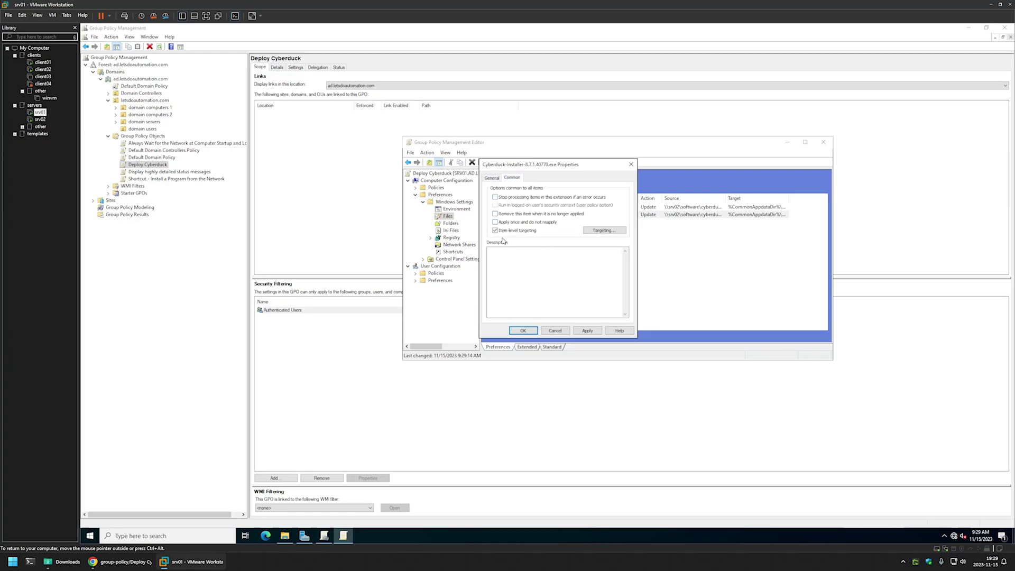
left_click_drag(540, 168, 572, 184)
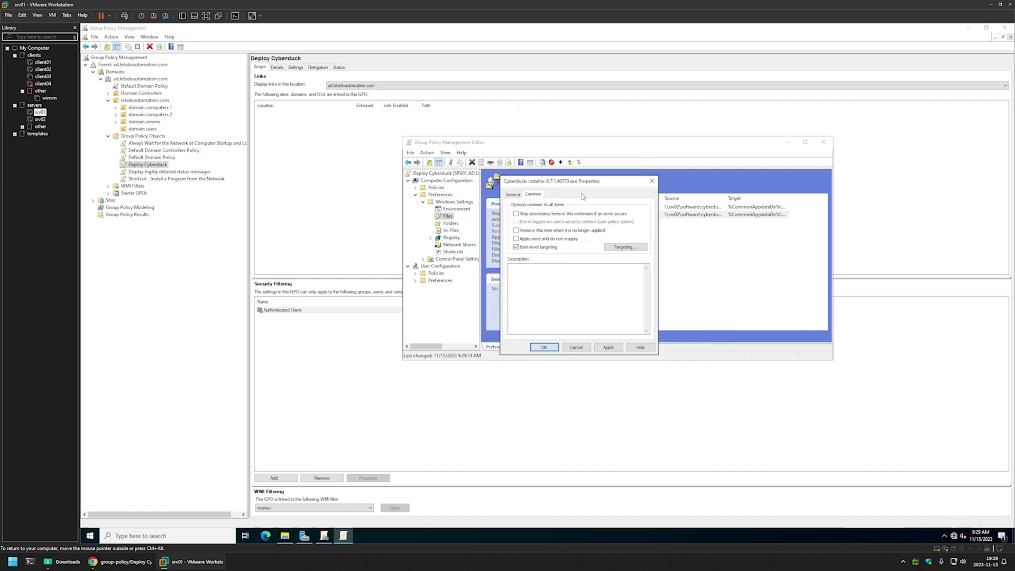
left_click(545, 347)
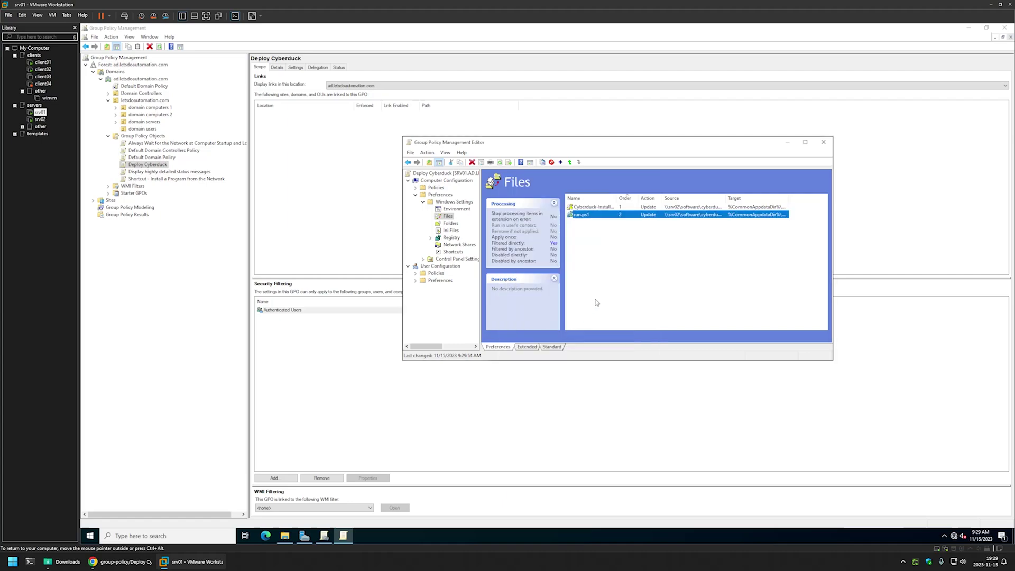
- Create a new Scheduled Task (At least Windows 7) under Control Panel Settings > Scheduled Tasks
left_click(600, 249)
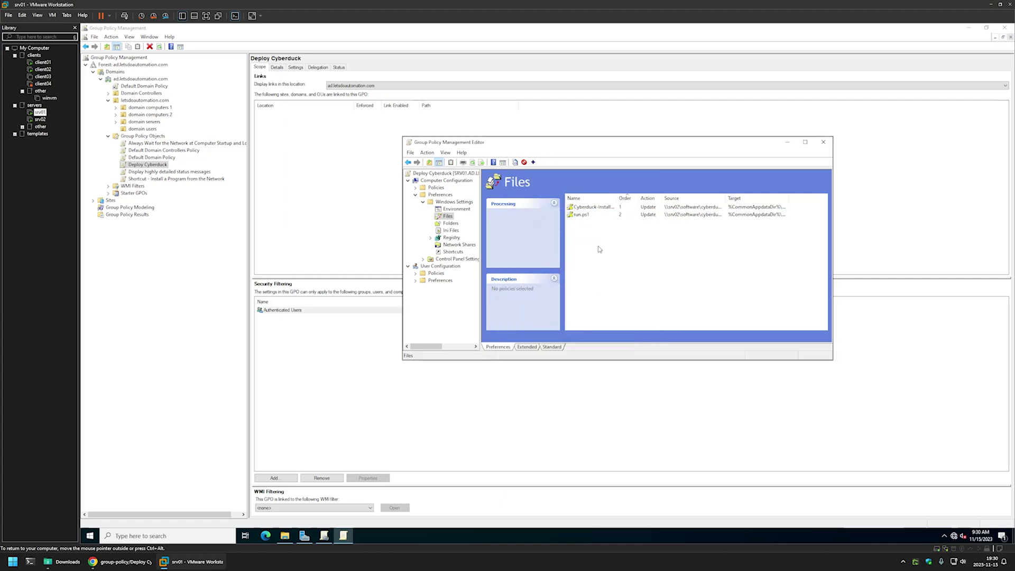
left_click(423, 259)
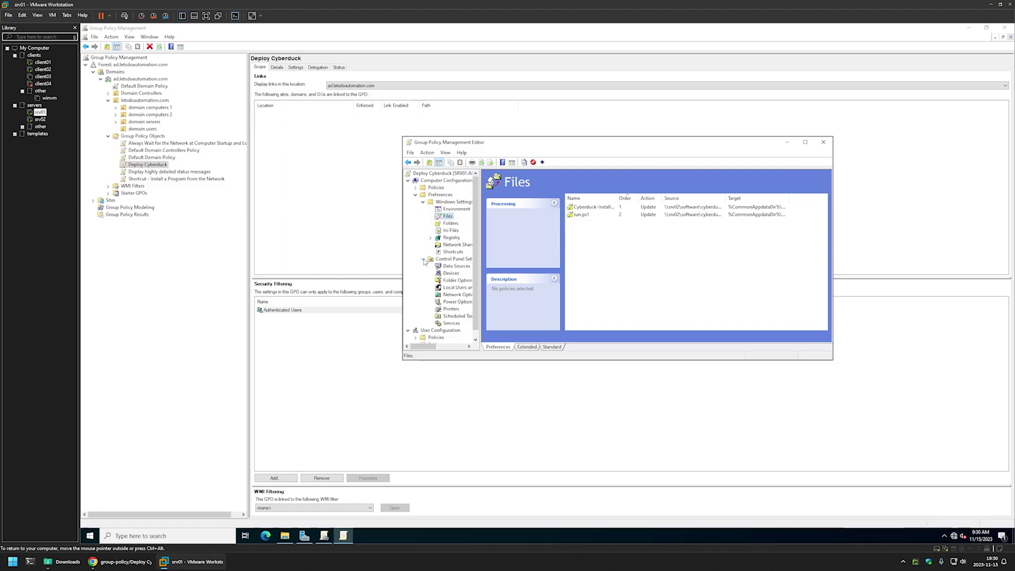
left_click(449, 317)
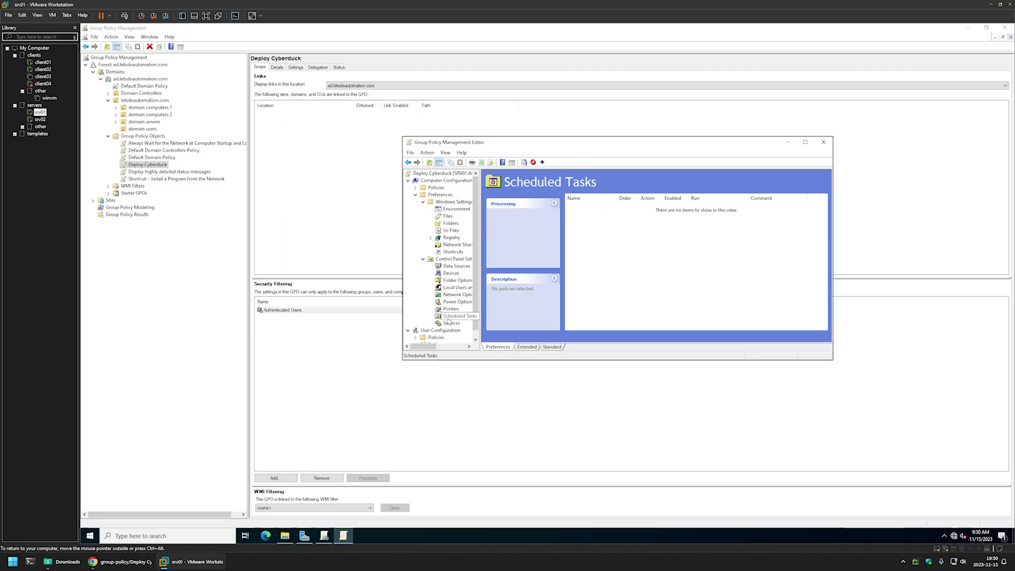
right_click(604, 237)
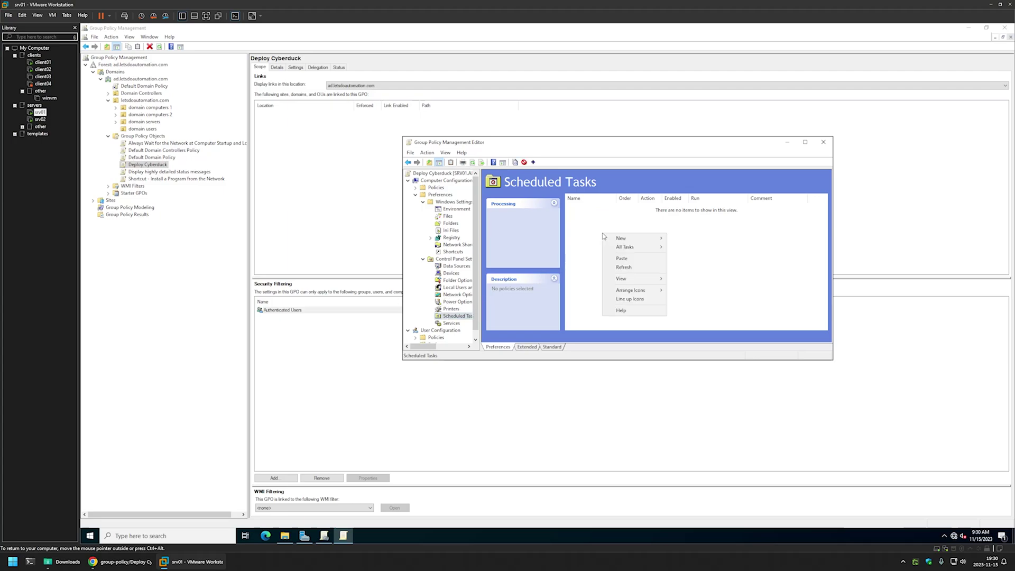
mouse_move(622, 239)
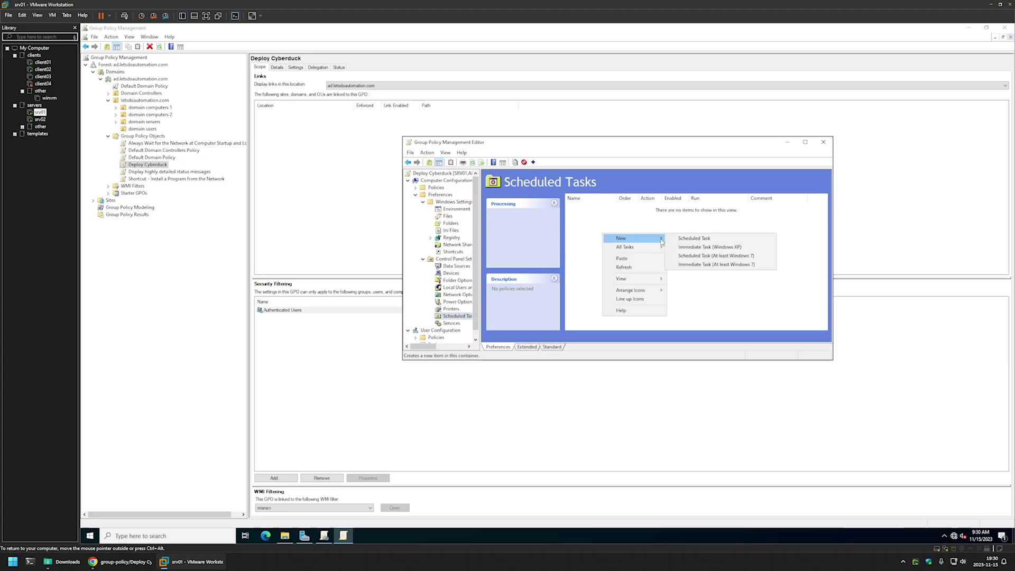
left_click(703, 256)
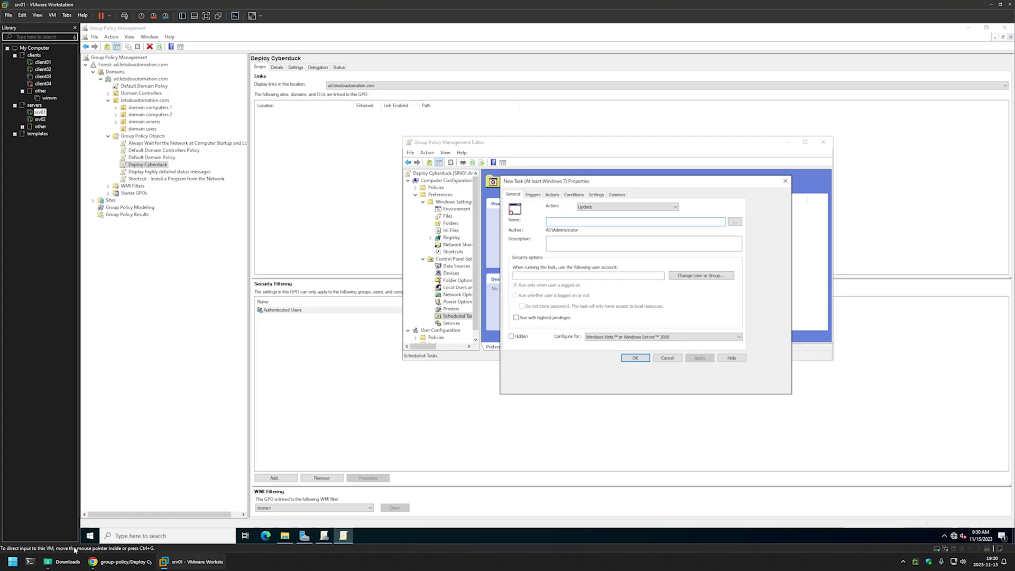
- Name the task 'Deploy cyberduck', copied from the GitHub deployment notes
left_click(122, 562)
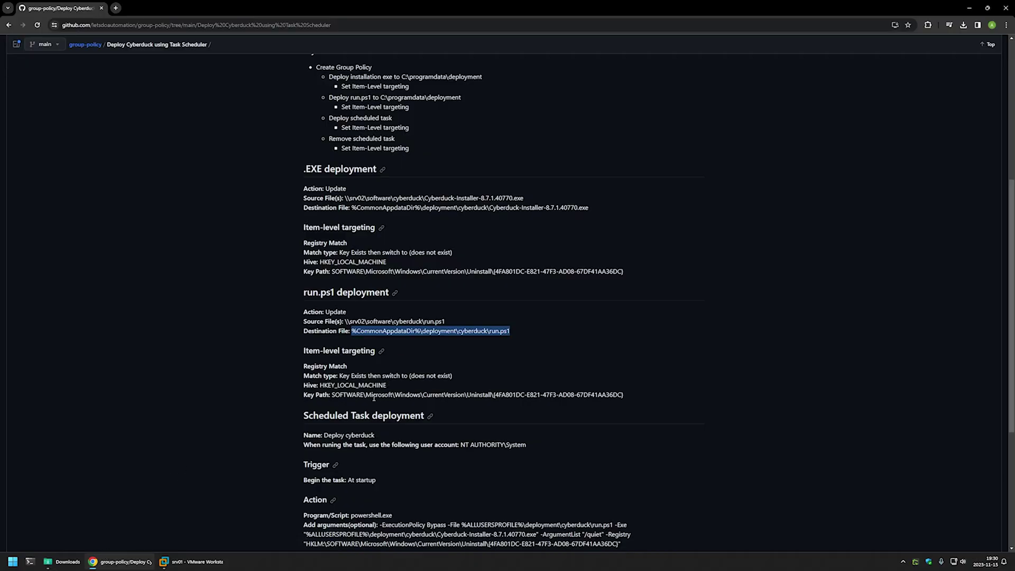
scroll(359, 381, "down", 3)
left_click_drag(384, 306, 326, 309)
right_click(326, 309)
left_click(341, 316)
key("alt+Tab")
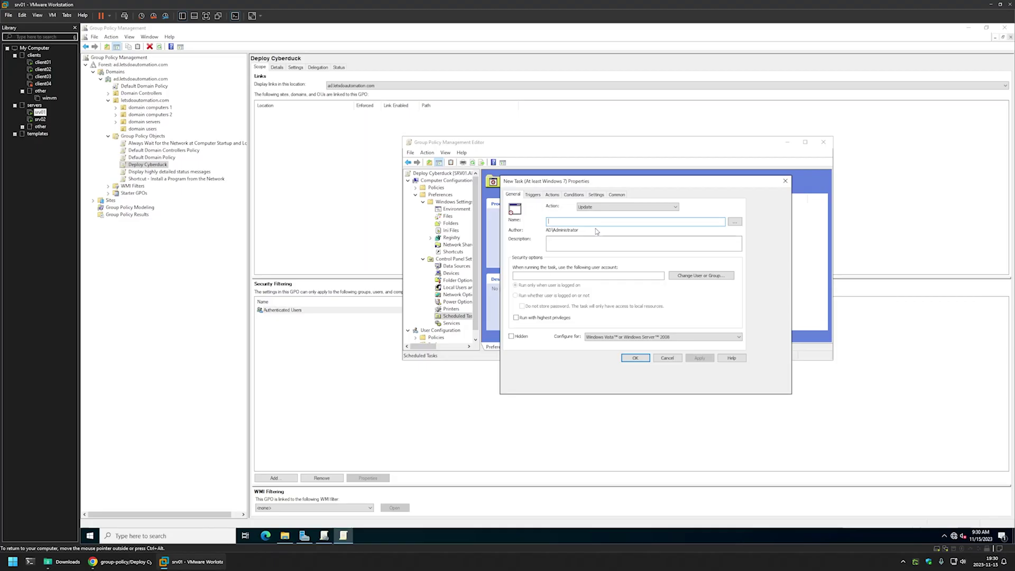
key("ctrl+v")
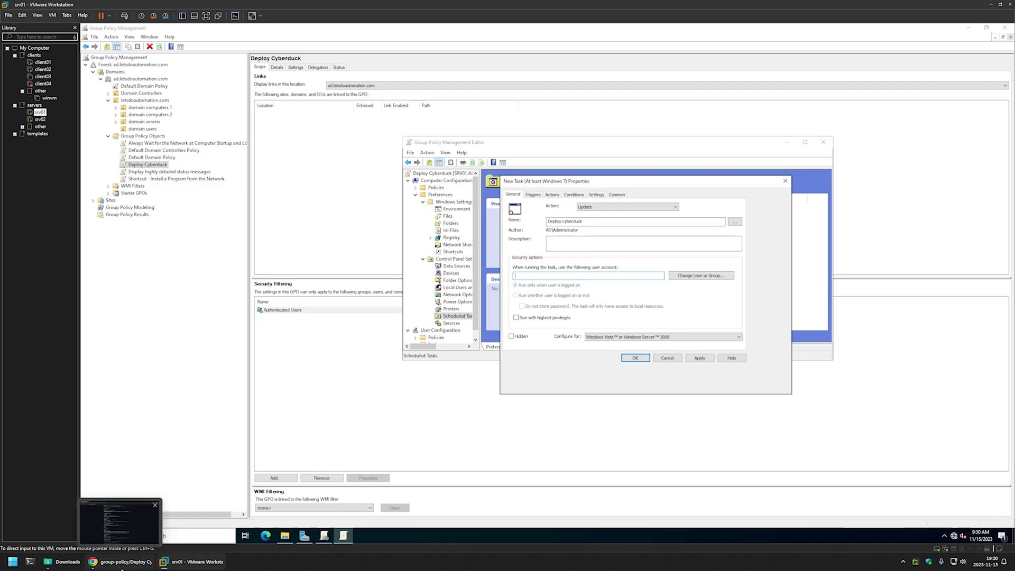
- Set the task to run as NT AUTHORITY\System
left_click(122, 561)
left_click_drag(538, 315, 460, 313)
right_click(462, 313)
left_click(479, 321)
left_click(193, 562)
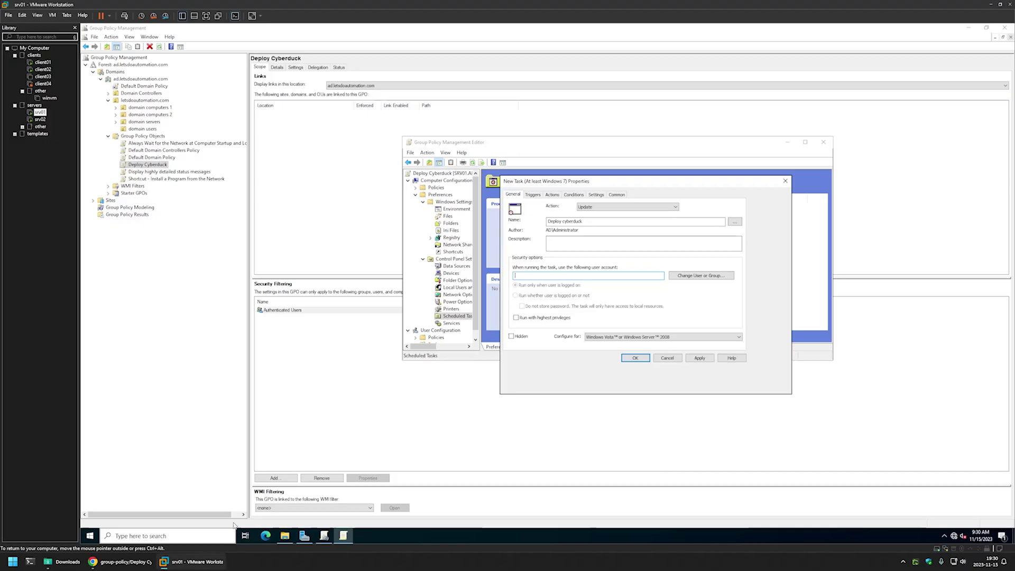
left_click(554, 275)
key("ctrl+v")
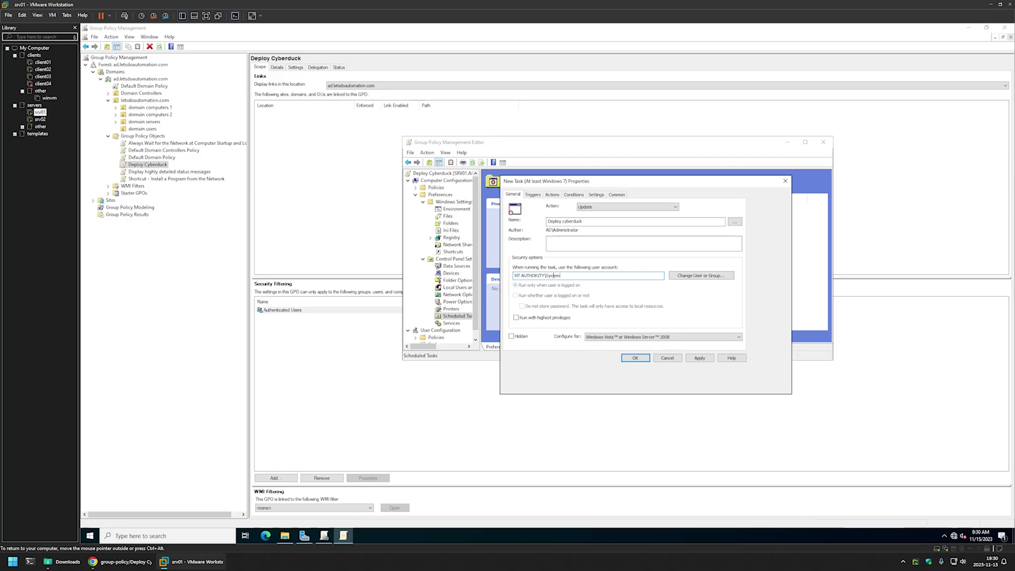
left_click(532, 196)
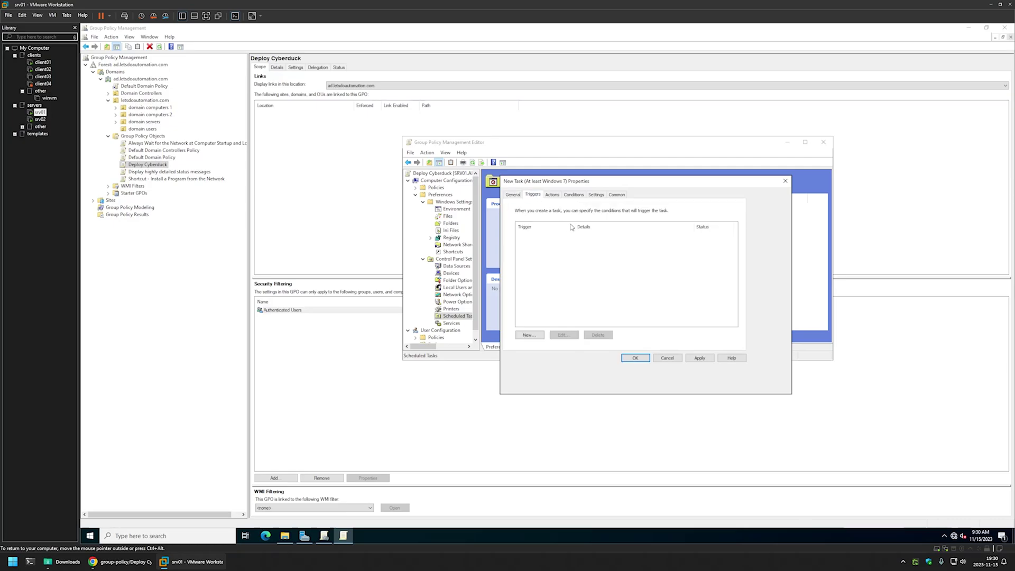
- Add a trigger that begins the task at startup
left_click(525, 336)
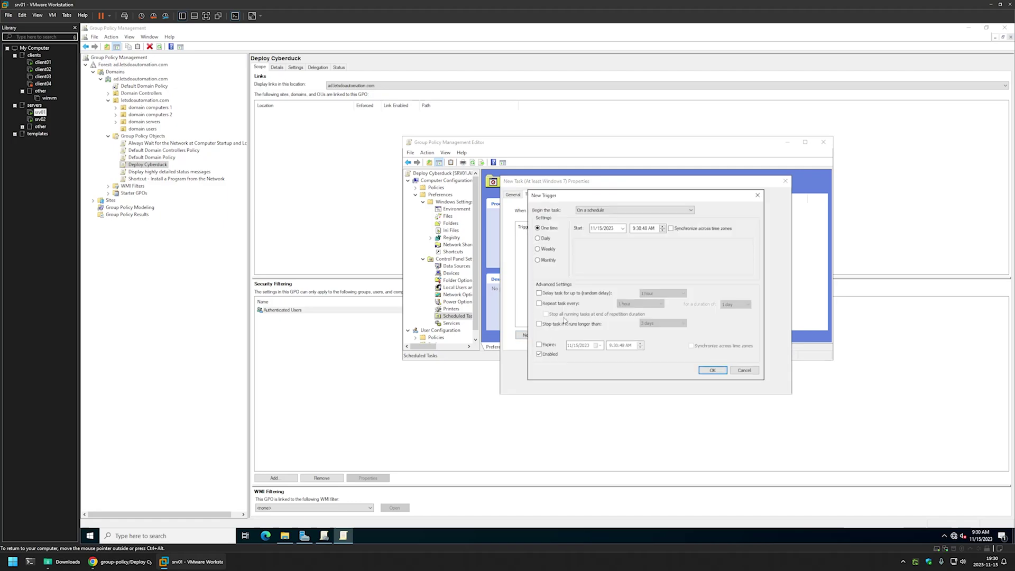
left_click(595, 214)
left_click(600, 231)
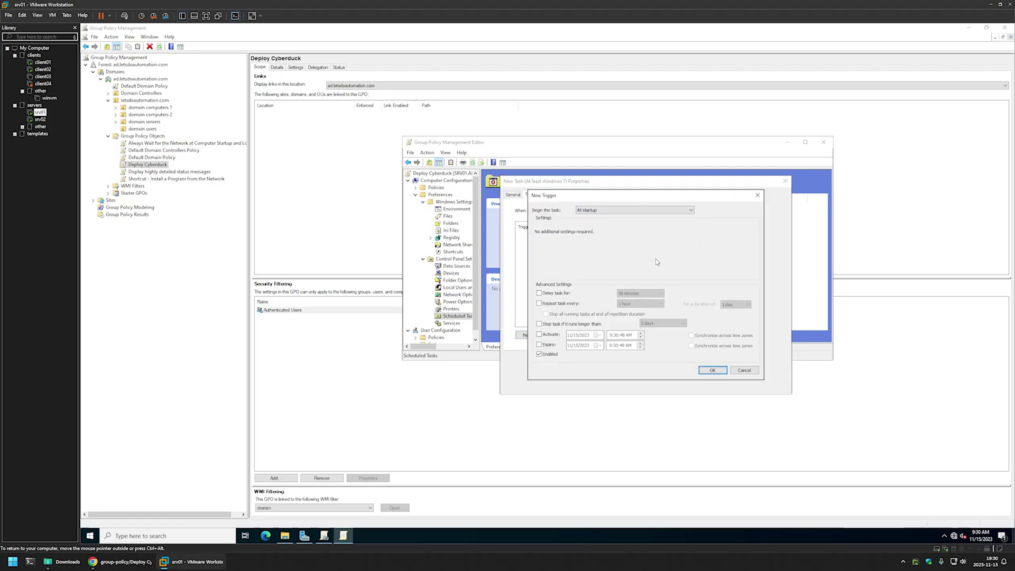
left_click(712, 370)
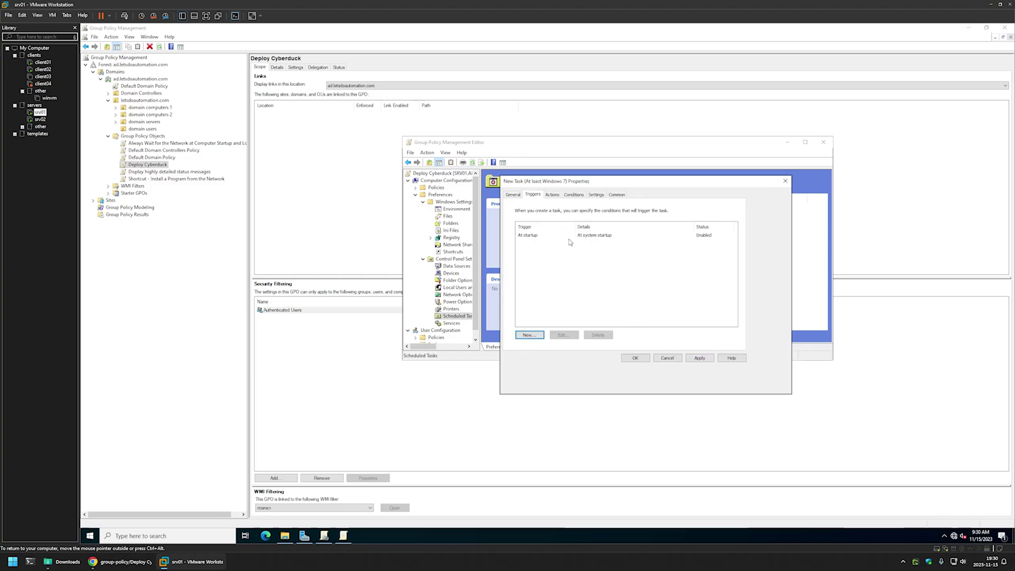
- Add a new action with powershell.exe as the program, copied from the guide
left_click(552, 195)
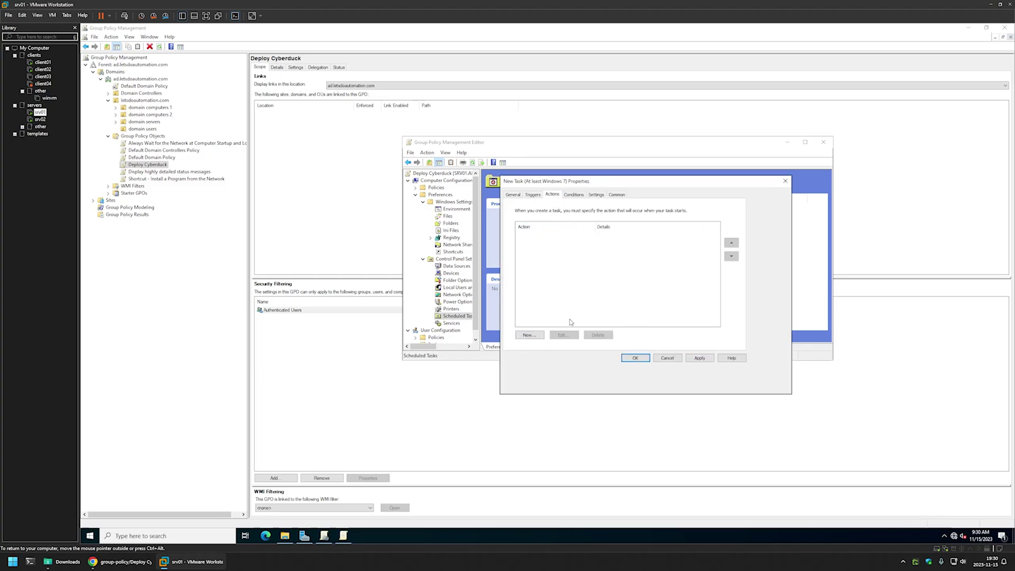
left_click(530, 335)
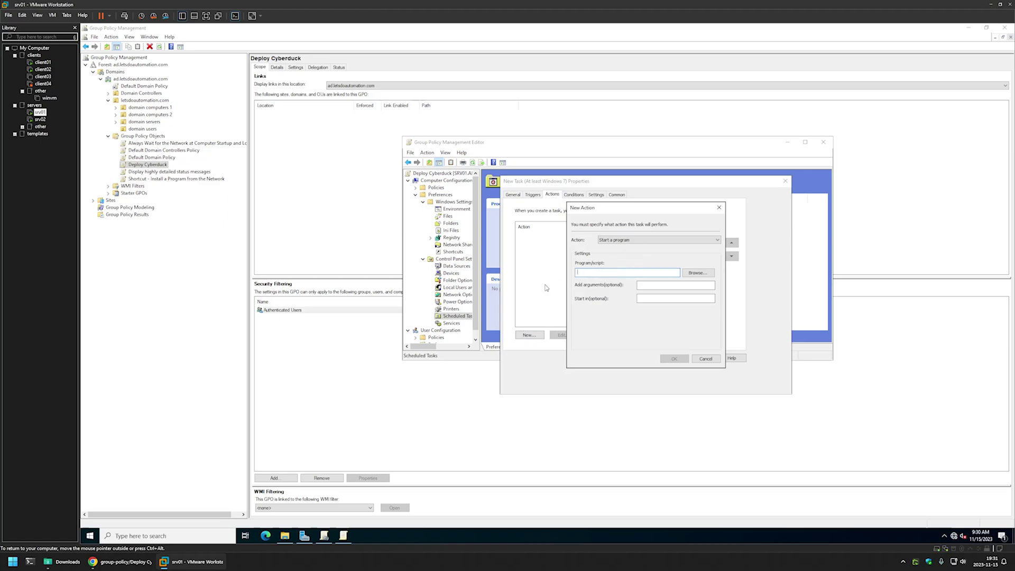
left_click_drag(574, 143, 264, 114)
key("alt+Tab")
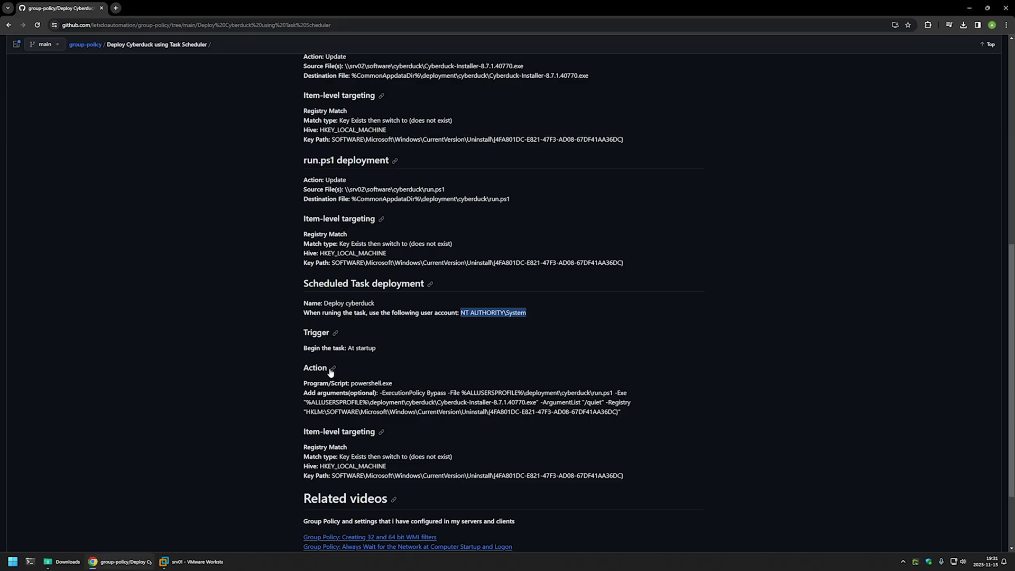
scroll(353, 361, "down", 2)
left_click_drag(393, 286, 350, 285)
right_click(350, 285)
left_click(365, 293)
left_click(193, 561)
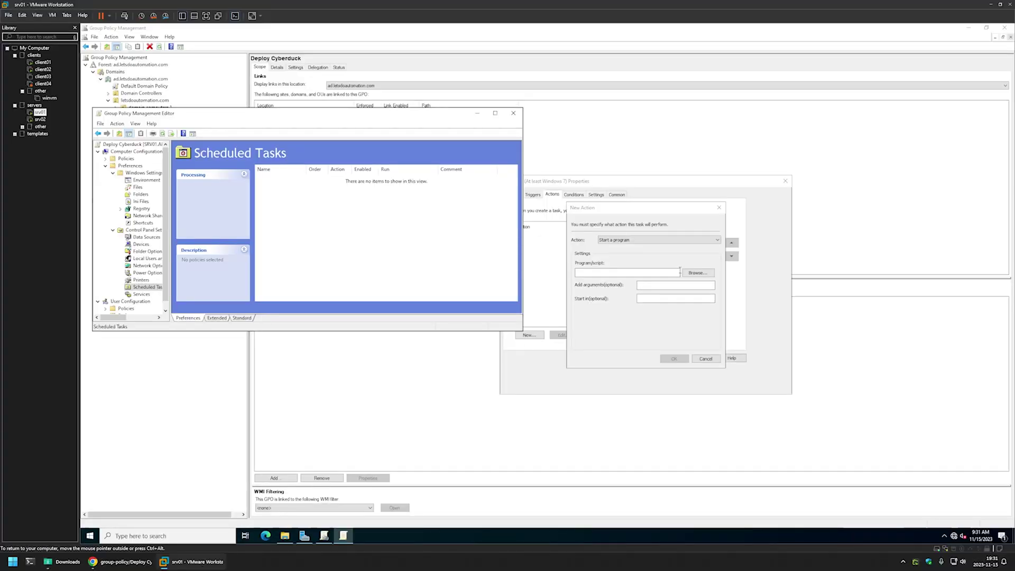
left_click(639, 270)
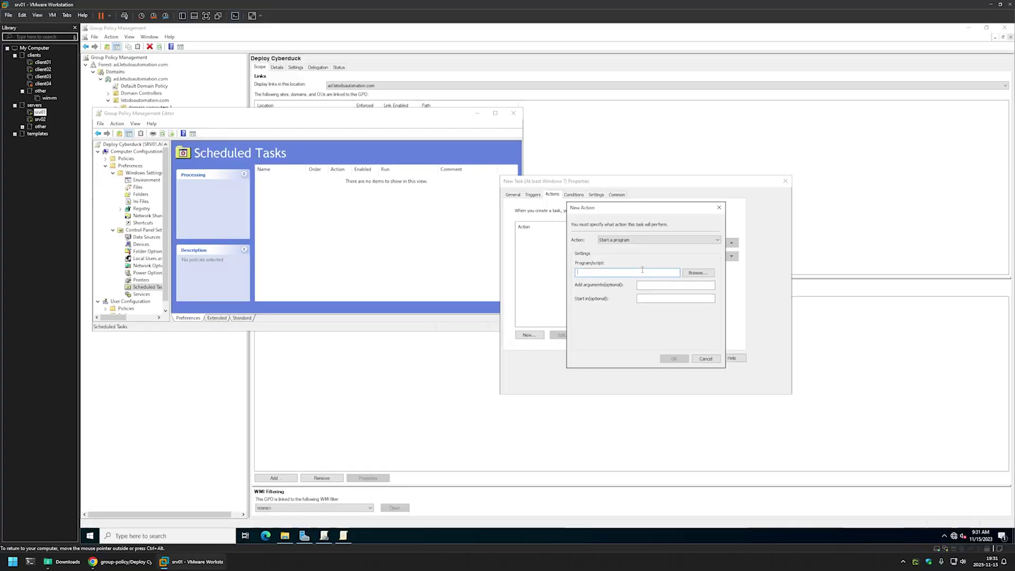
key("ctrl+v")
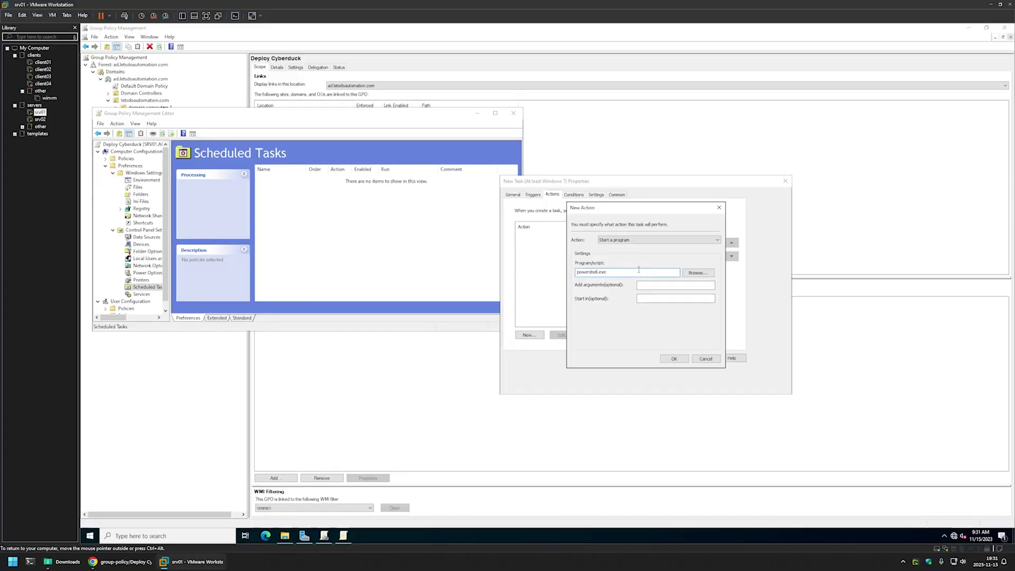
left_click(653, 285)
- Select and copy the full Add arguments line from the GitHub guide
left_click(120, 561)
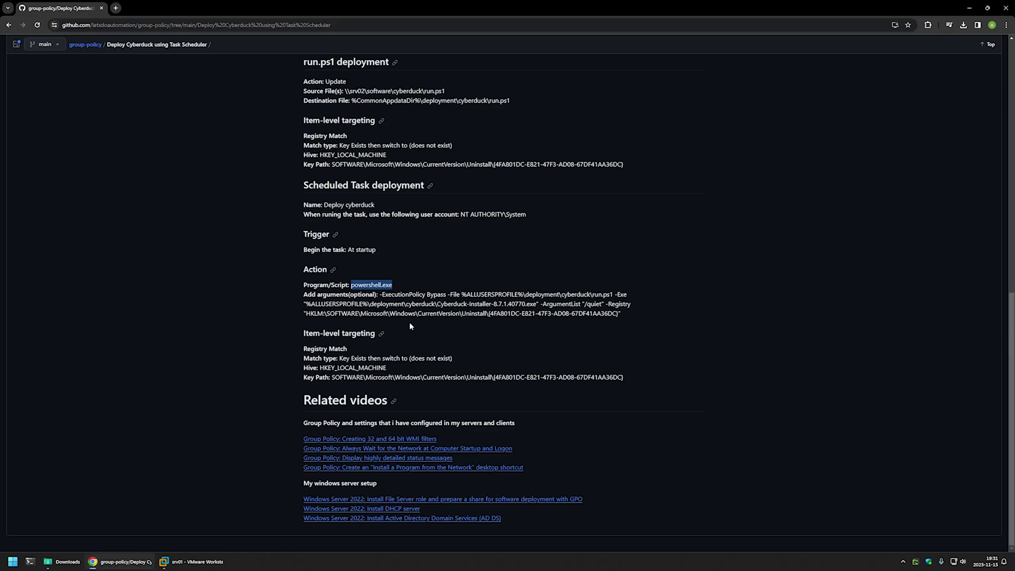
left_click_drag(649, 312, 426, 294)
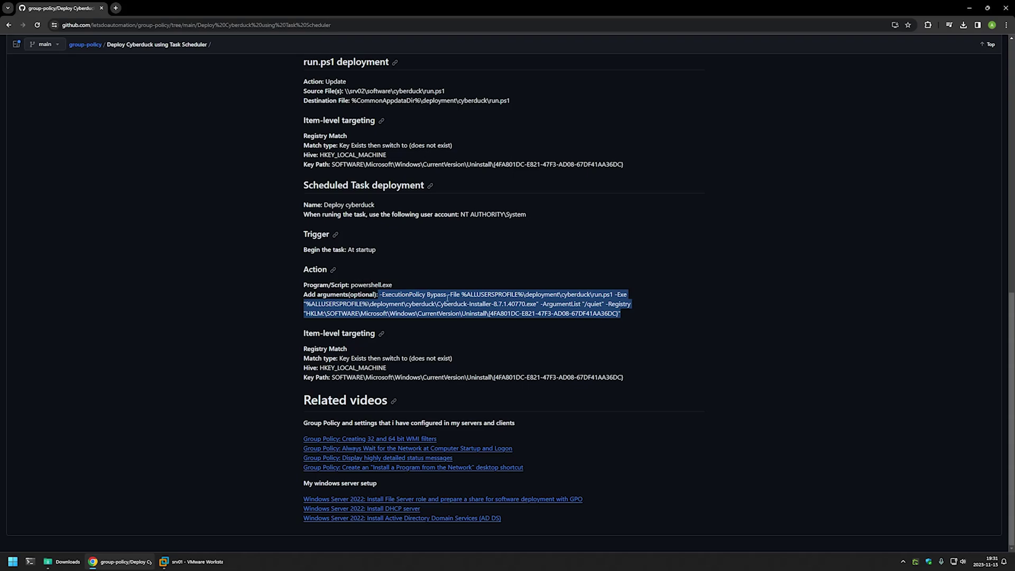
right_click(407, 304)
left_click(423, 312)
- Highlight each argument in turn: -ExecutionPolicy, -File run.ps1, the installer path, and -Registry key
left_click(383, 295)
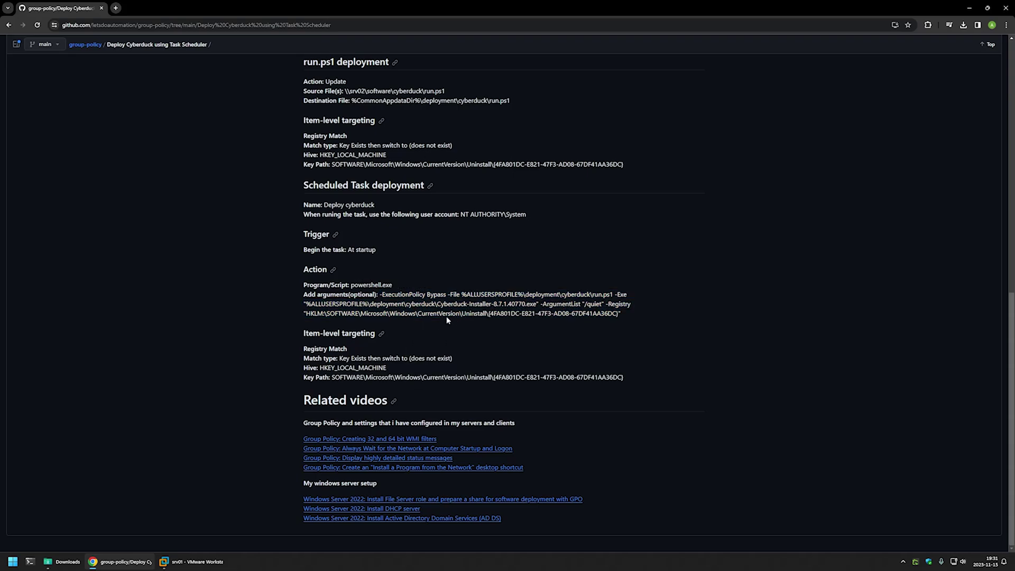
left_click_drag(382, 295, 377, 294)
left_click_drag(447, 295, 599, 296)
left_click_drag(304, 305, 608, 304)
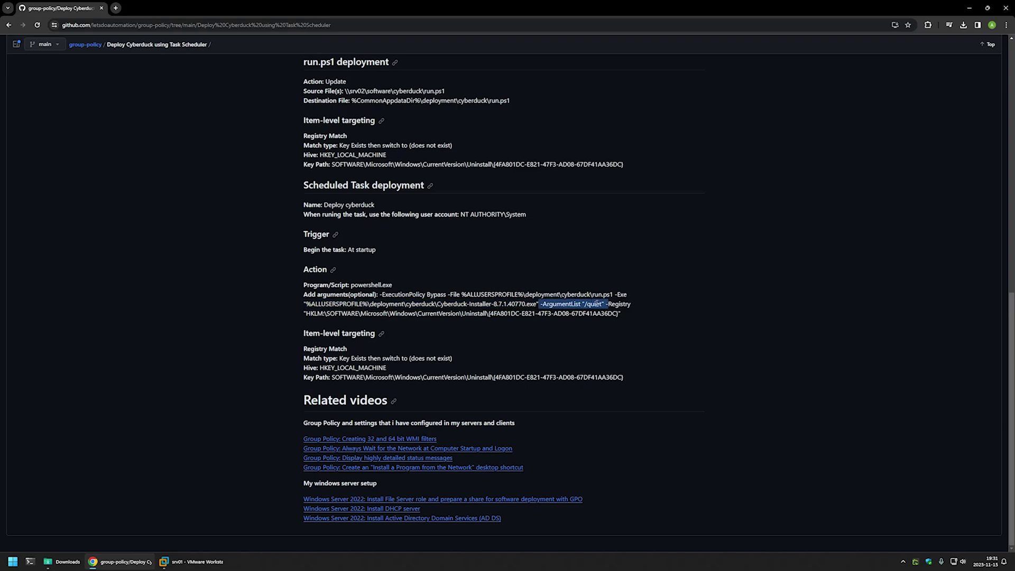
left_click(613, 305)
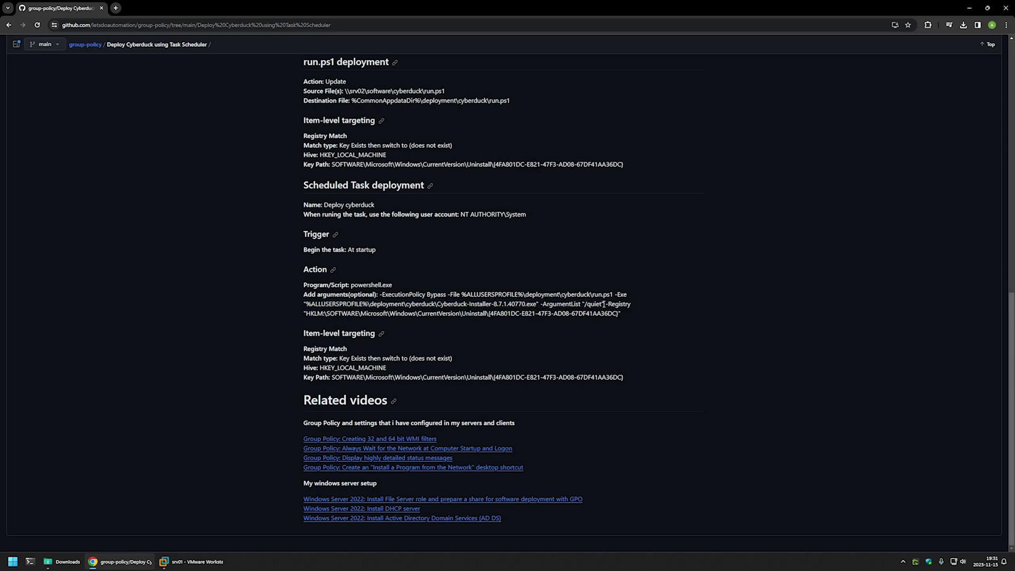
left_click_drag(604, 304, 643, 312)
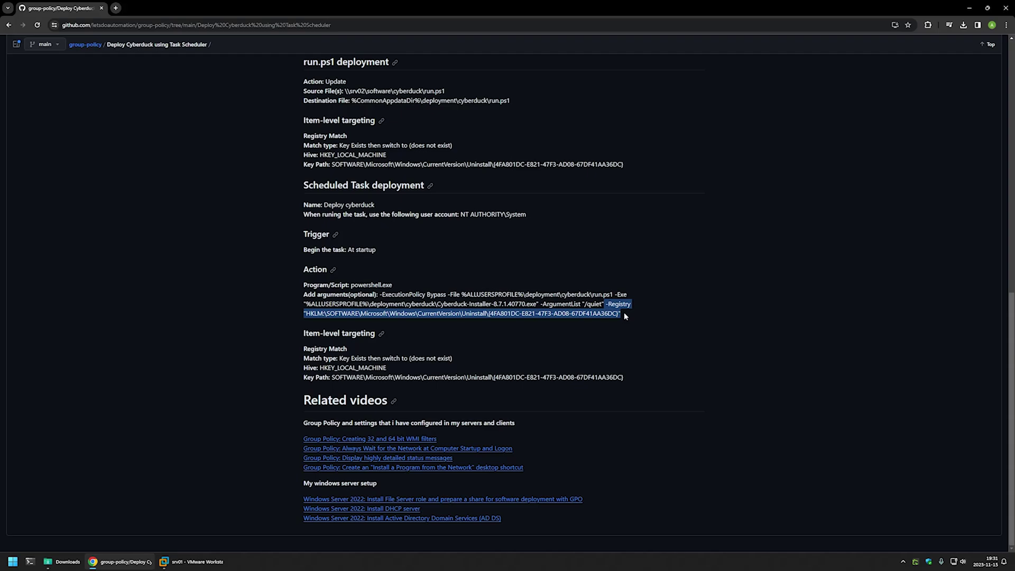
- Paste the copied arguments into the powershell action and confirm it
left_click(193, 561)
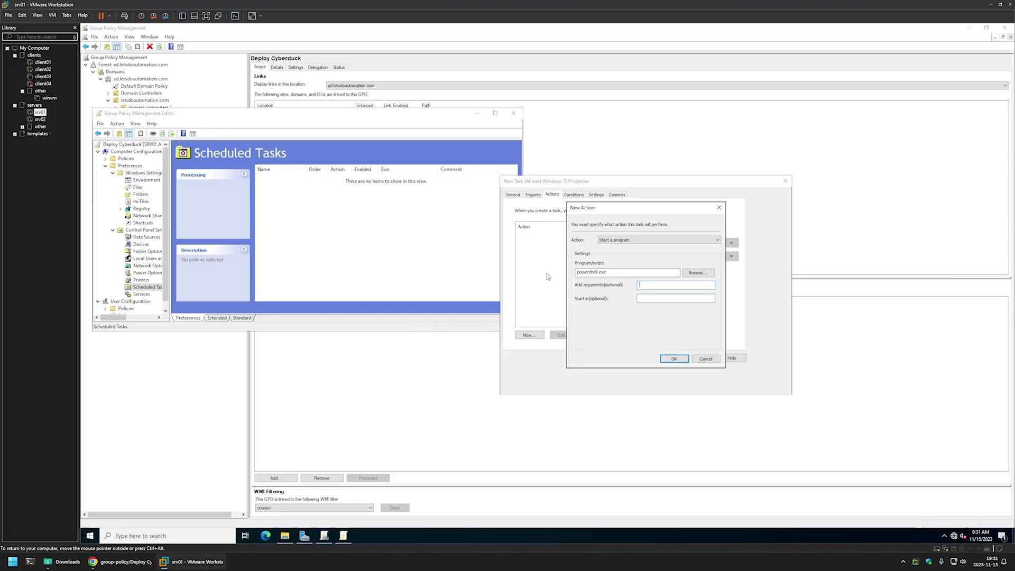
key("ctrl+v")
left_click(675, 359)
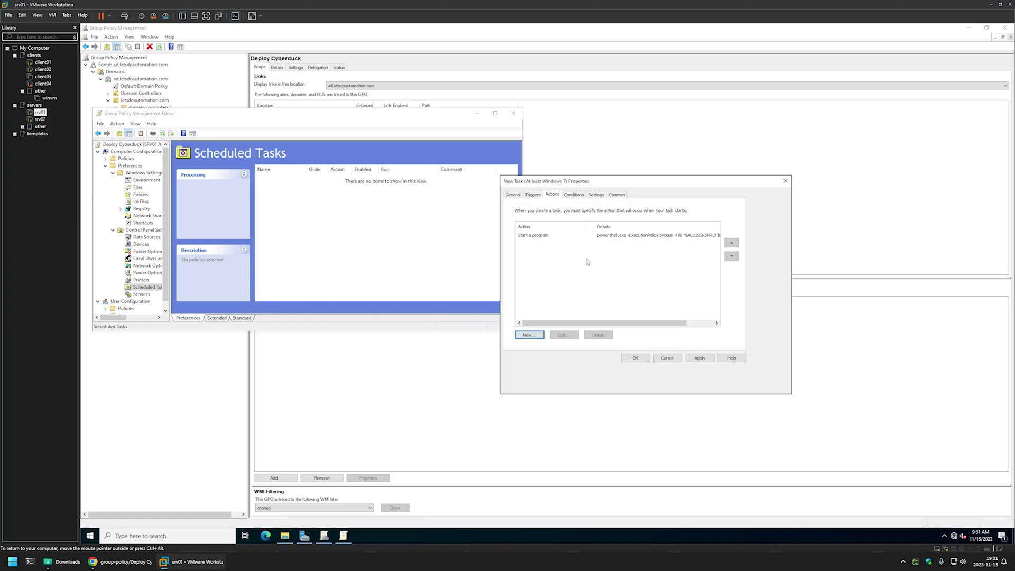
left_click(513, 195)
left_click(551, 195)
- Enable item-level targeting and add a Registry Match item with Key exists on HKEY_LOCAL_MACHINE
left_click(617, 194)
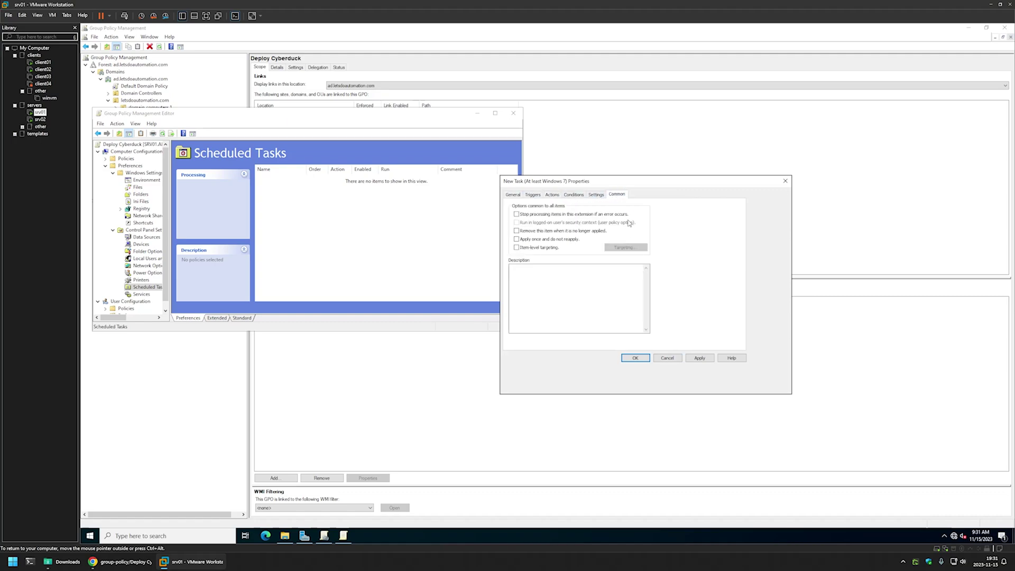
left_click(541, 248)
left_click(630, 248)
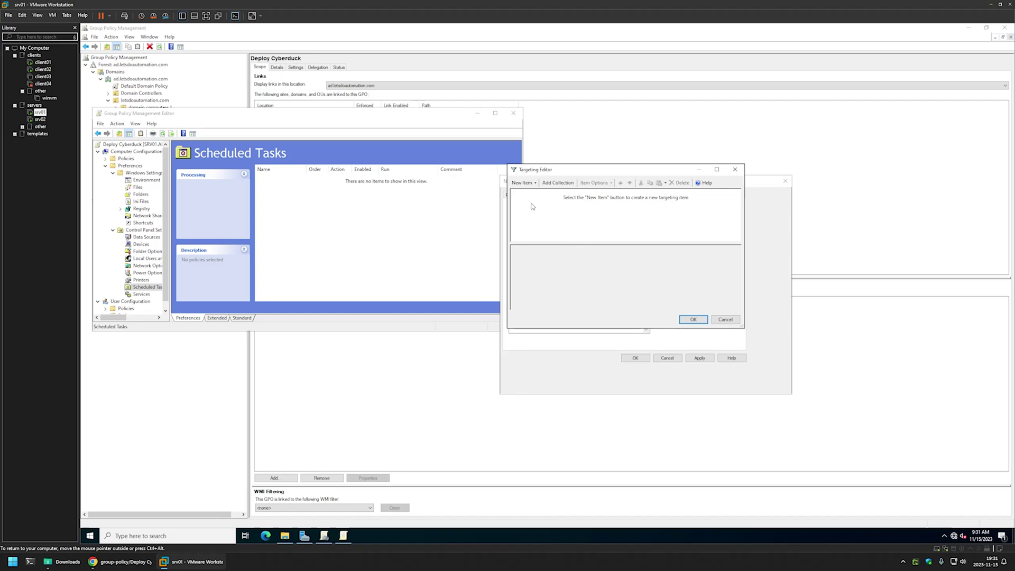
left_click(523, 183)
left_click(545, 354)
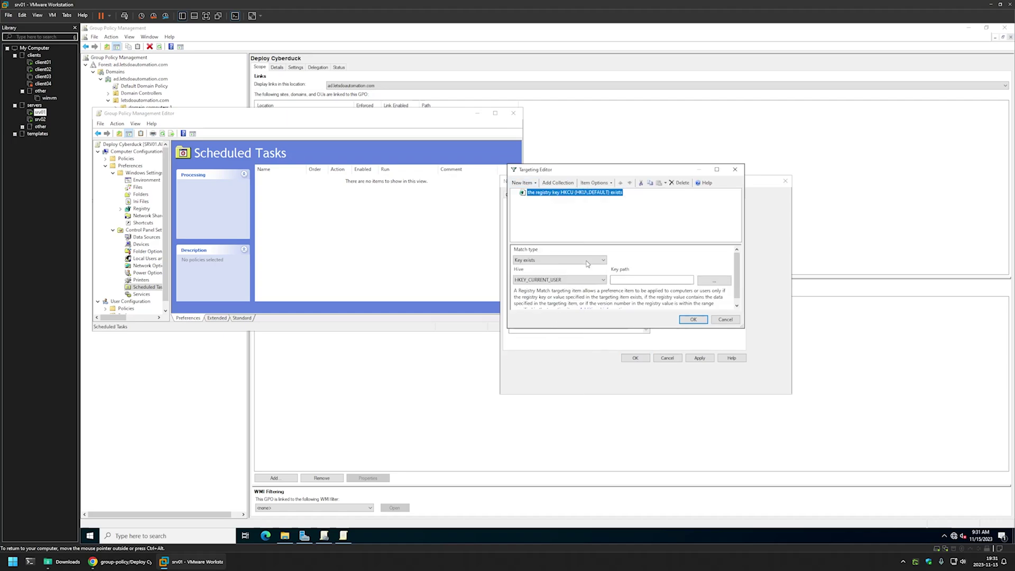
left_click(584, 259)
left_click(586, 267)
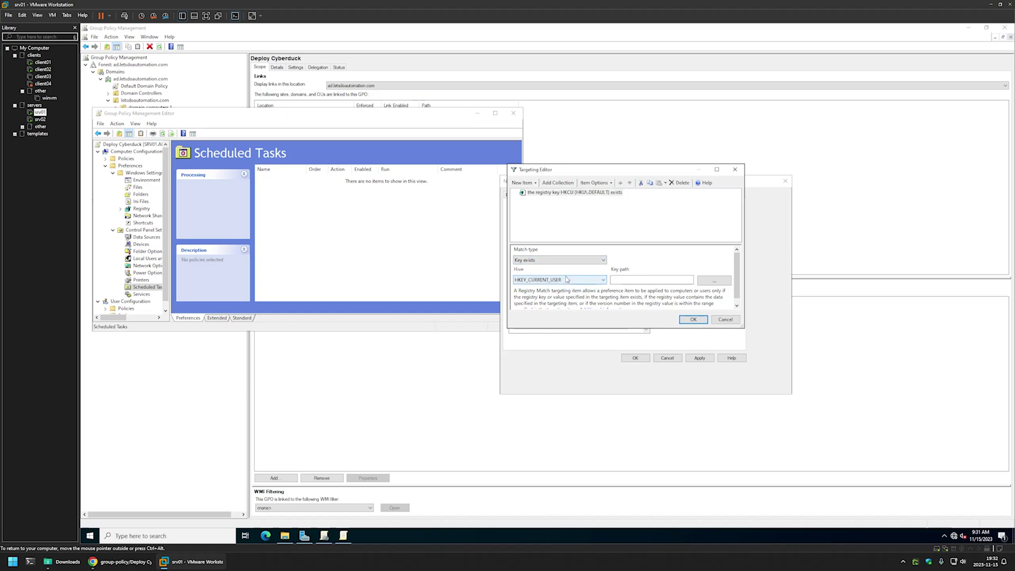
left_click(567, 279)
left_click(553, 303)
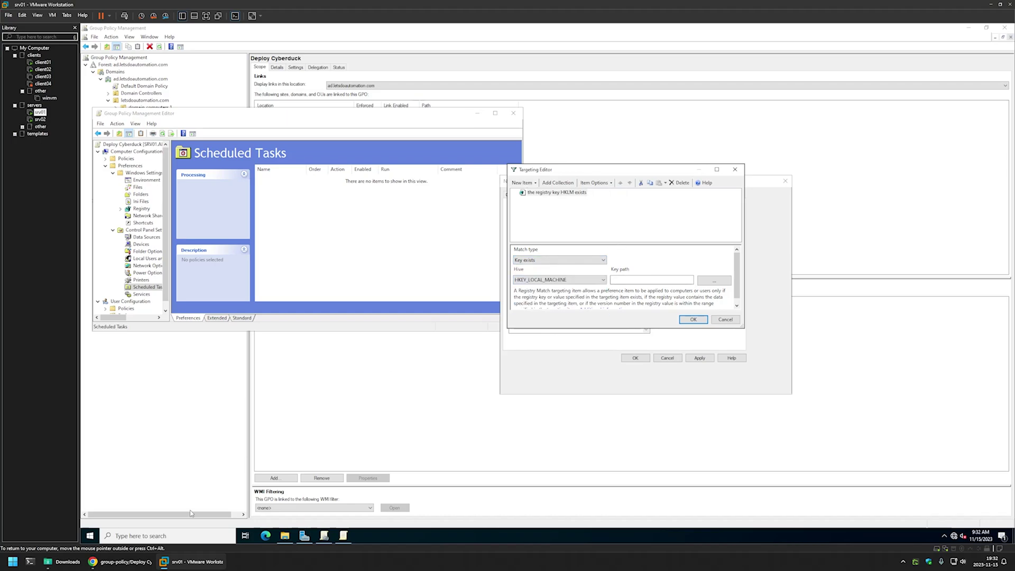
- Paste the Cyberduck uninstall key path from the guide and confirm the targeting
key("alt+Tab")
mouse_move(623, 376)
left_mouse_down()
mouse_move(330, 376)
mouse_move(611, 378)
left_mouse_up()
right_click(600, 375)
left_click(613, 383)
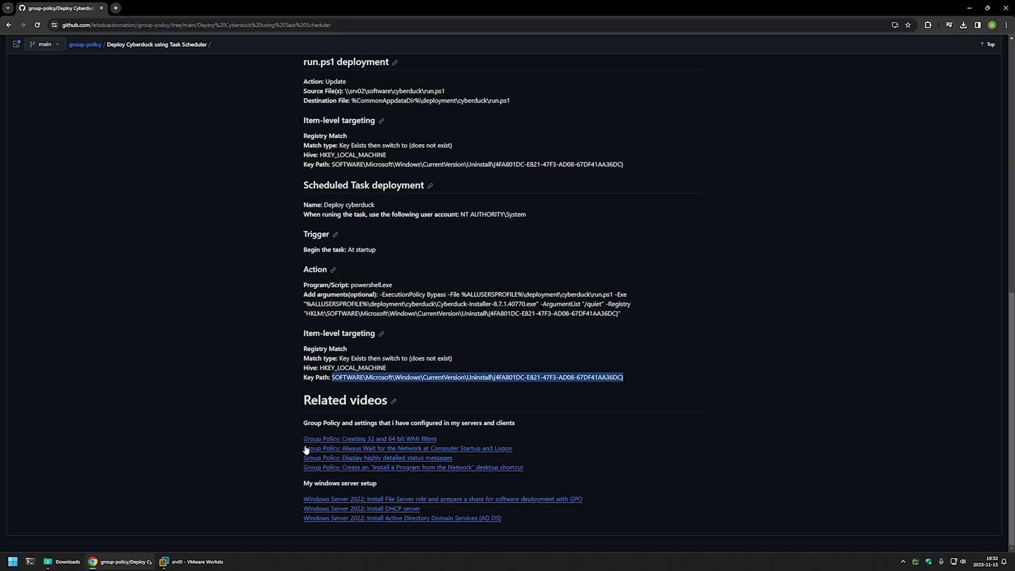
key("alt+Tab")
right_click(617, 280)
left_click(637, 317)
left_click(694, 319)
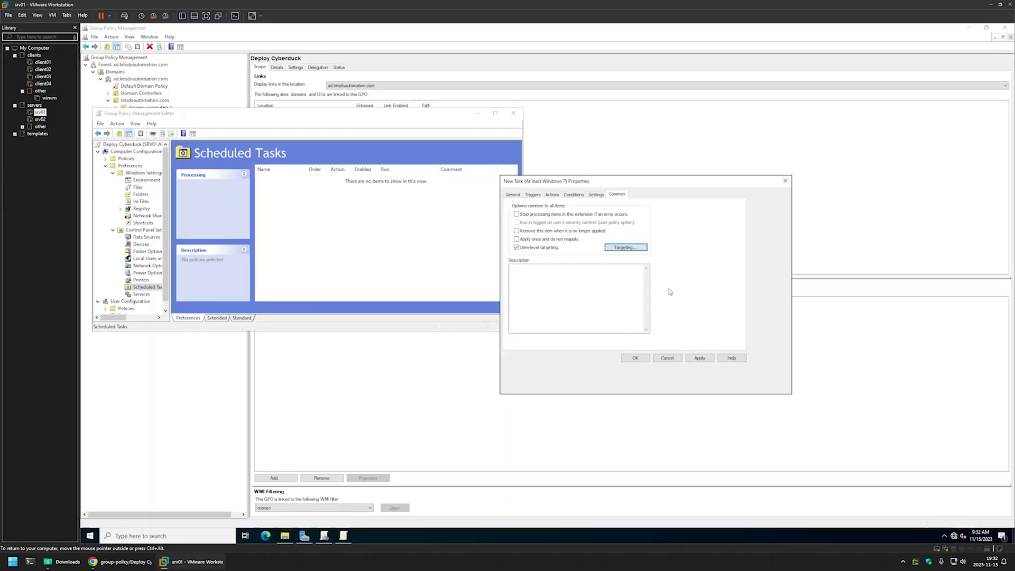
- Set the registry targeting item to Is Not, then apply and save the task
left_click(626, 247)
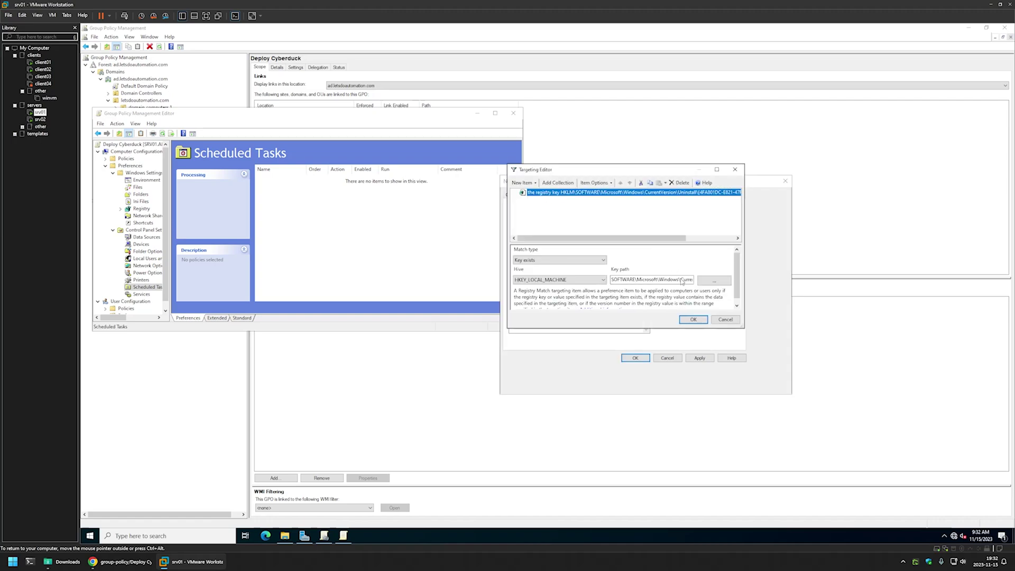
left_click_drag(634, 238, 683, 238)
left_click(596, 182)
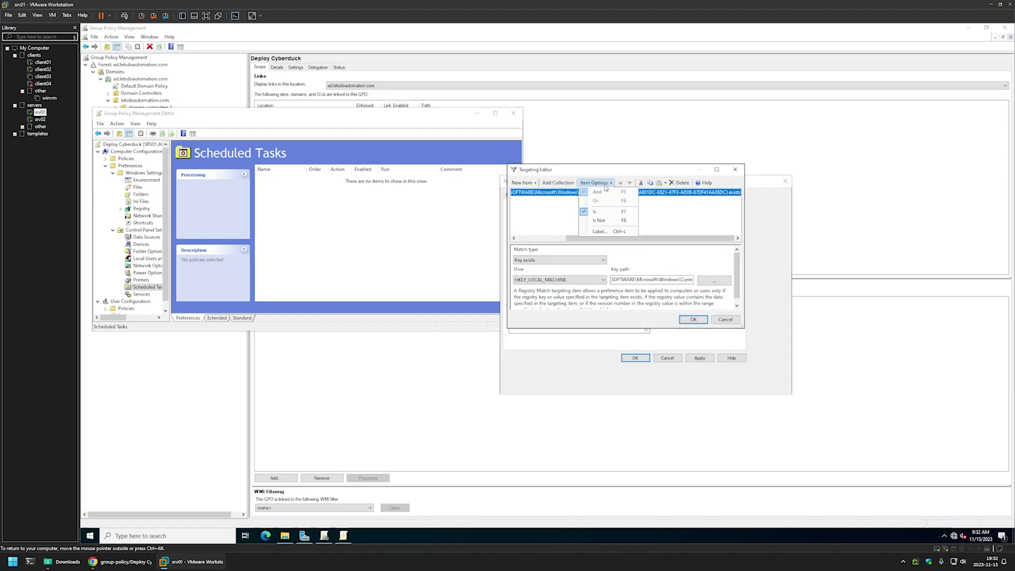
left_click(597, 221)
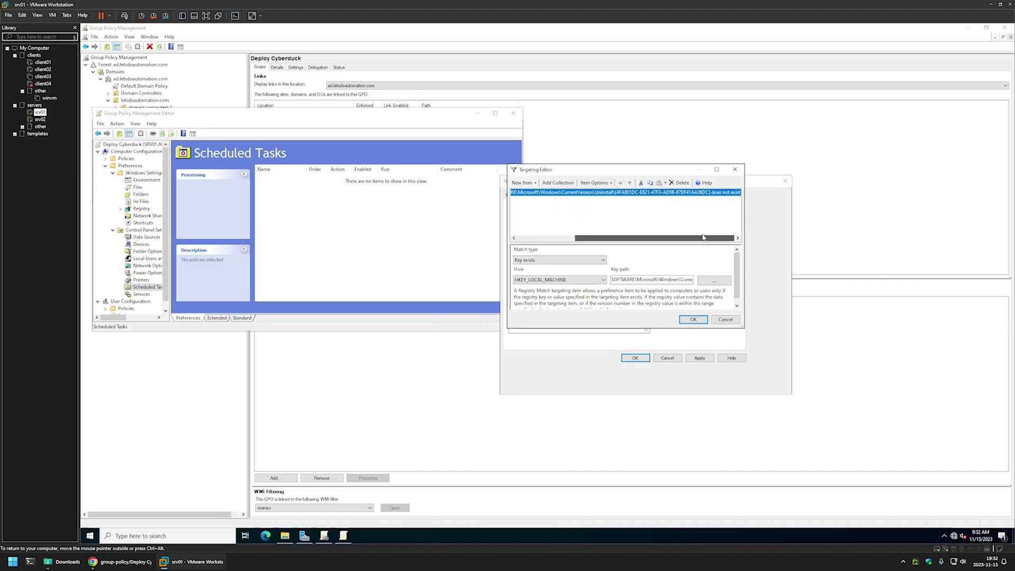
left_click(694, 320)
left_click(700, 358)
left_click(635, 358)
left_click_drag(283, 119, 537, 154)
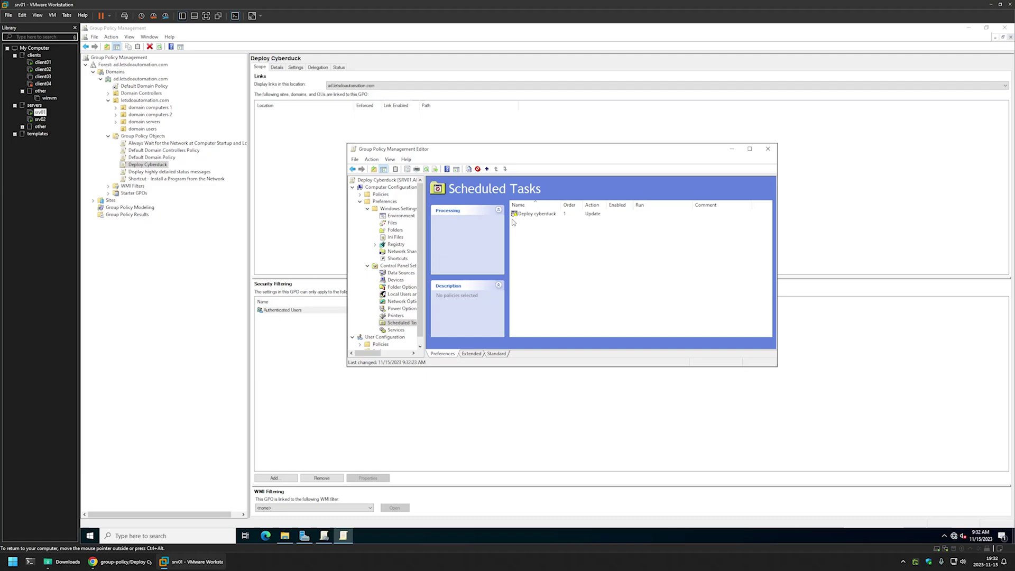
- Duplicate the Deploy cyberduck task and open the copy's properties
right_click(523, 218)
left_click(545, 242)
right_click(527, 227)
left_click(548, 253)
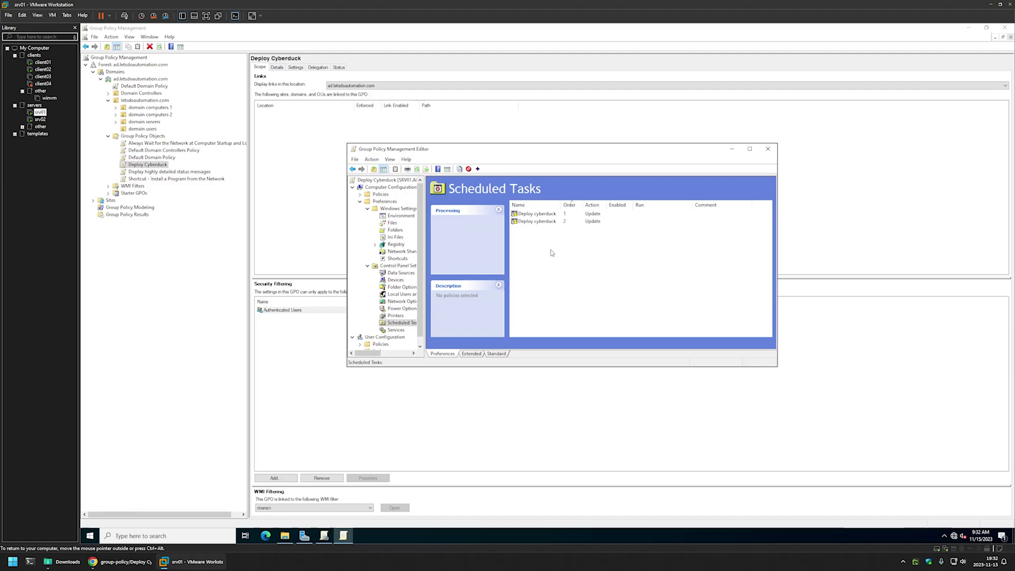
double_click(537, 223)
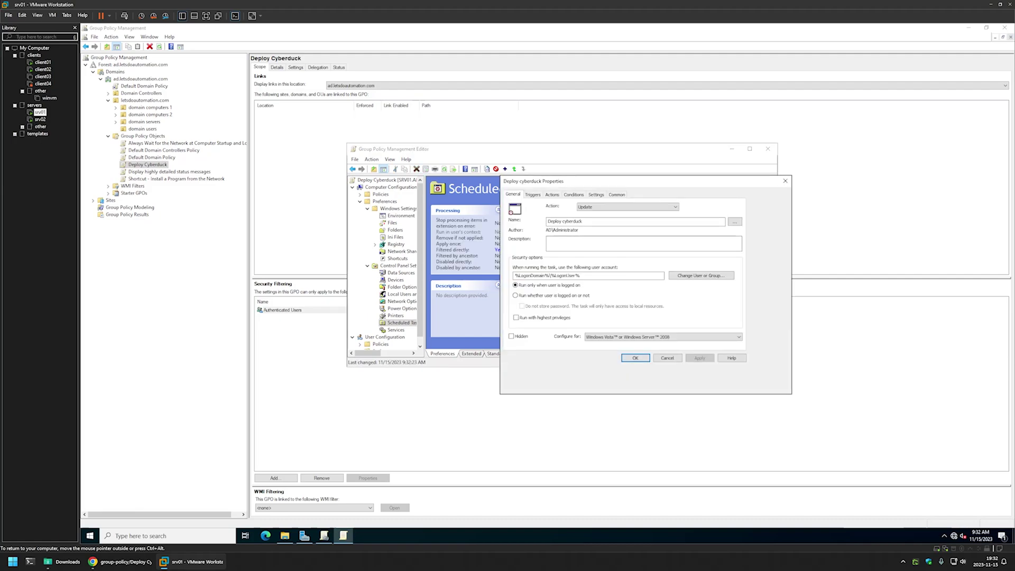
left_click_drag(568, 183, 542, 181)
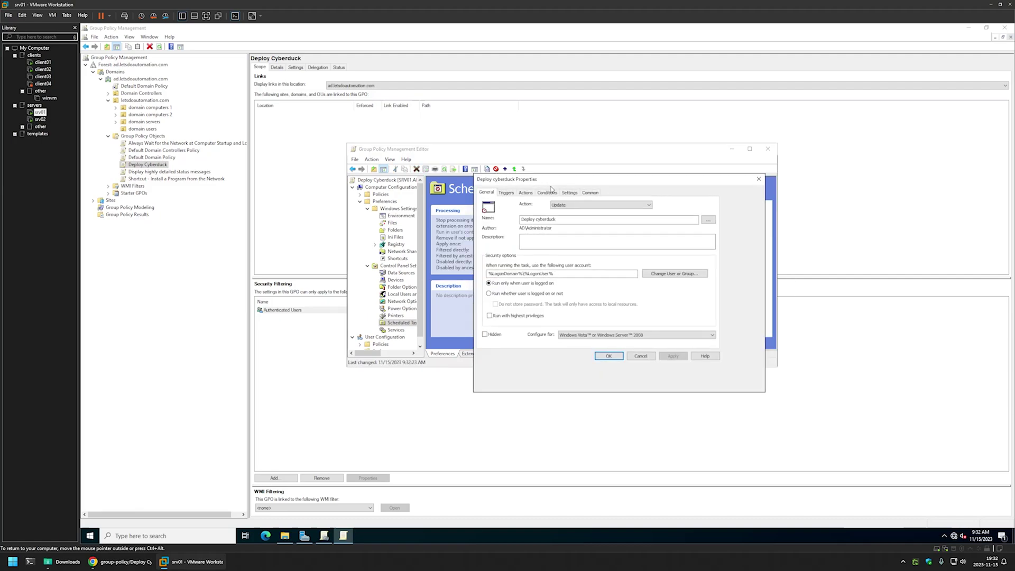
- Change the copy's registry targeting to match when the uninstall key exists
left_click(594, 194)
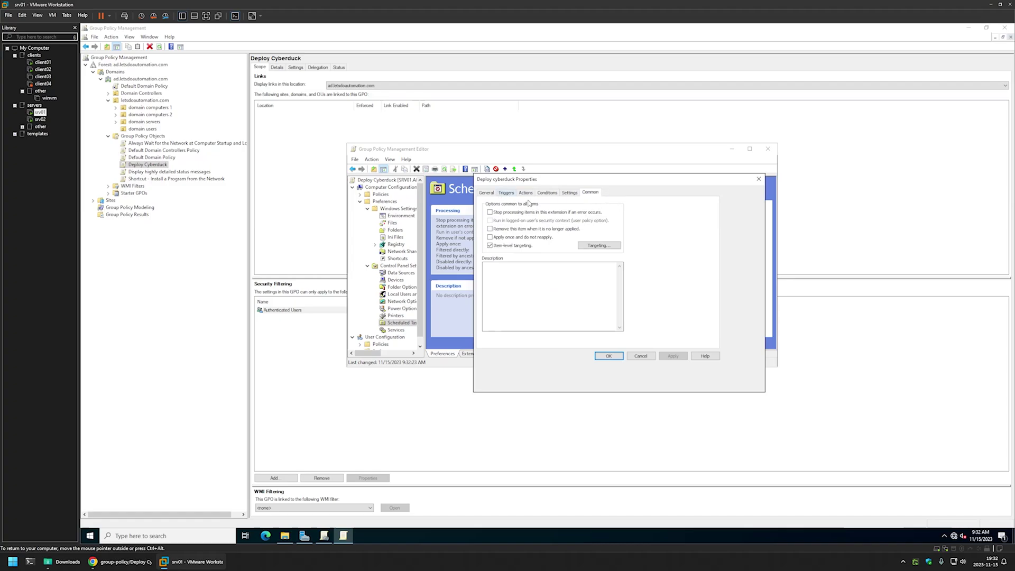
left_click(599, 246)
left_click_drag(591, 237, 649, 237)
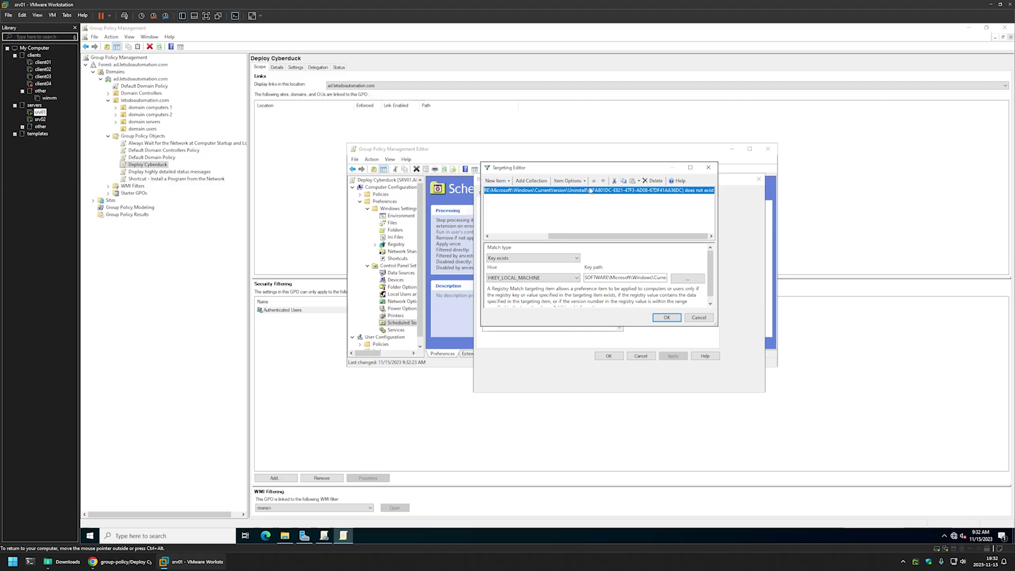
left_click(569, 180)
left_click(593, 212)
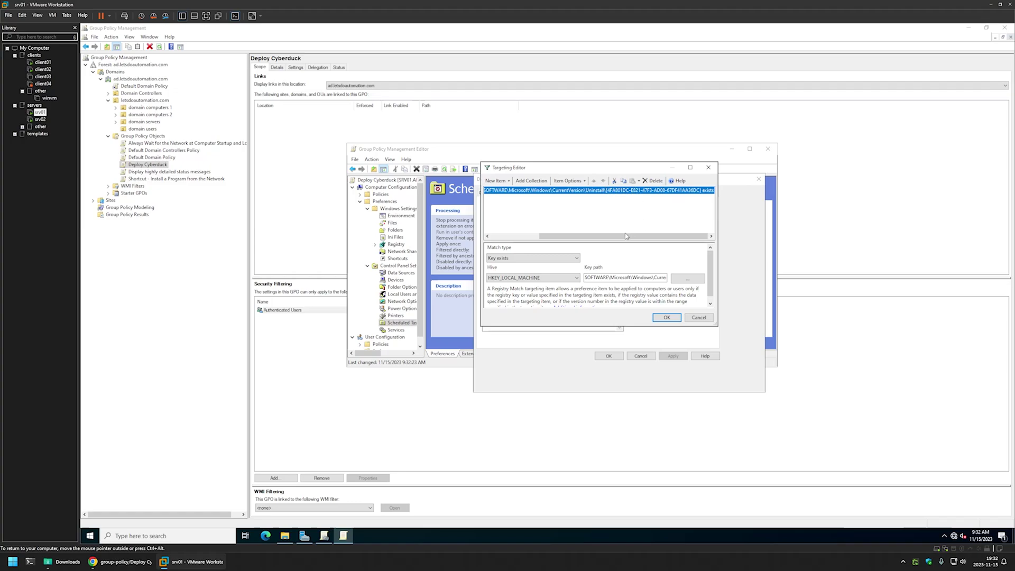
left_click_drag(626, 235, 577, 235)
left_click(666, 317)
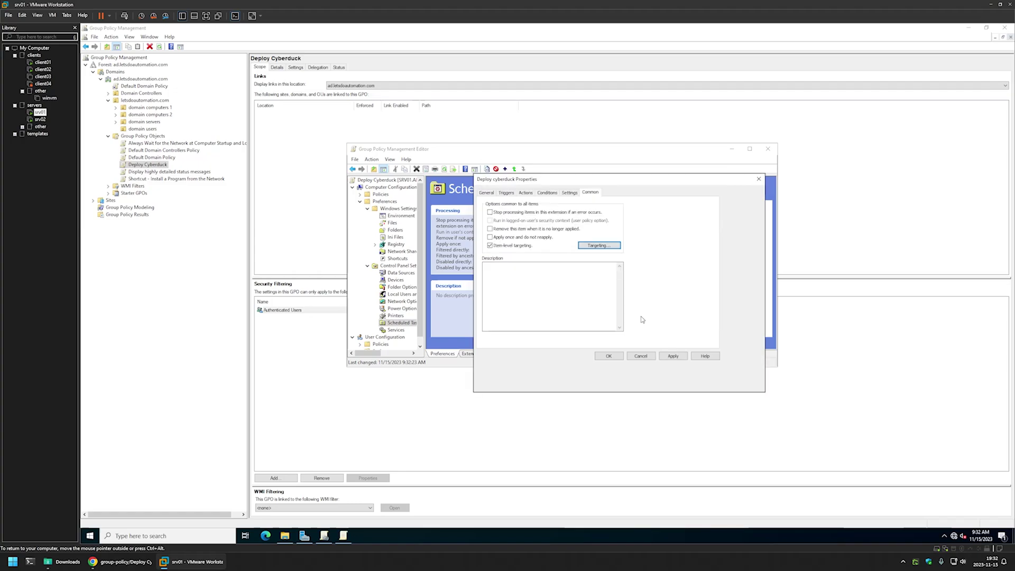
- Set the copy's action to Delete, save it, and close the policy editor
left_click(487, 192)
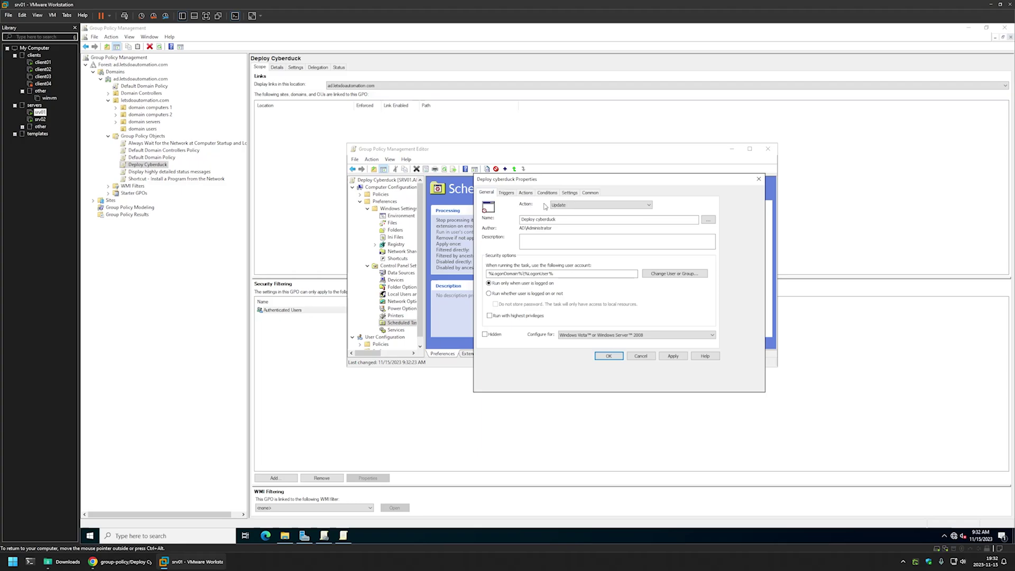
left_click(574, 207)
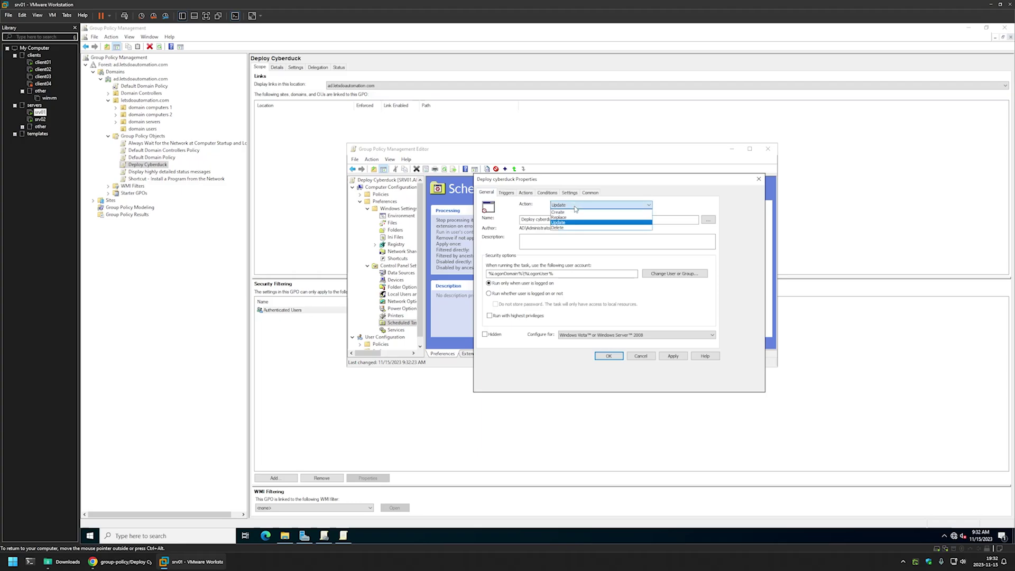
left_click(559, 227)
left_click(609, 356)
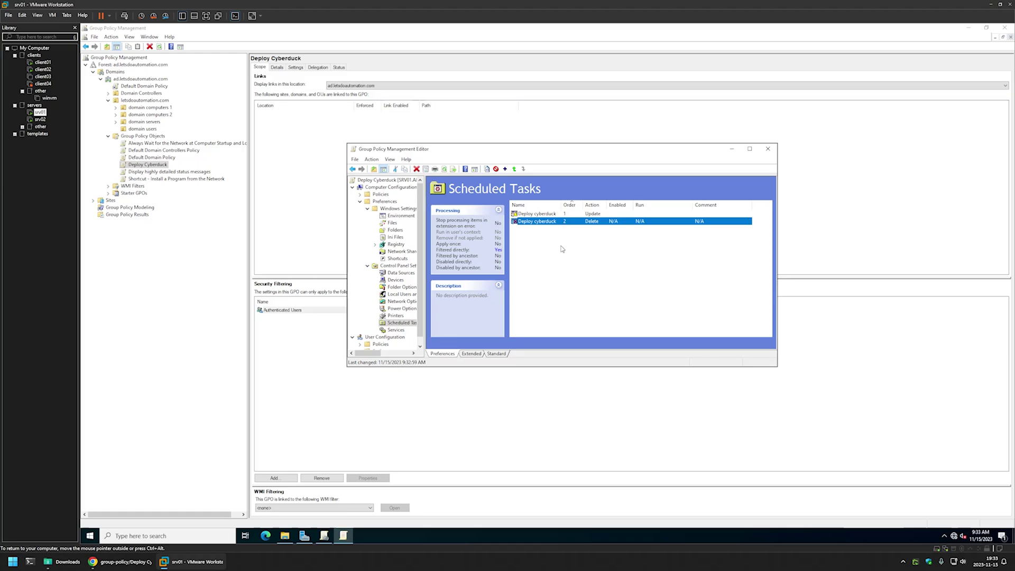
left_click(538, 253)
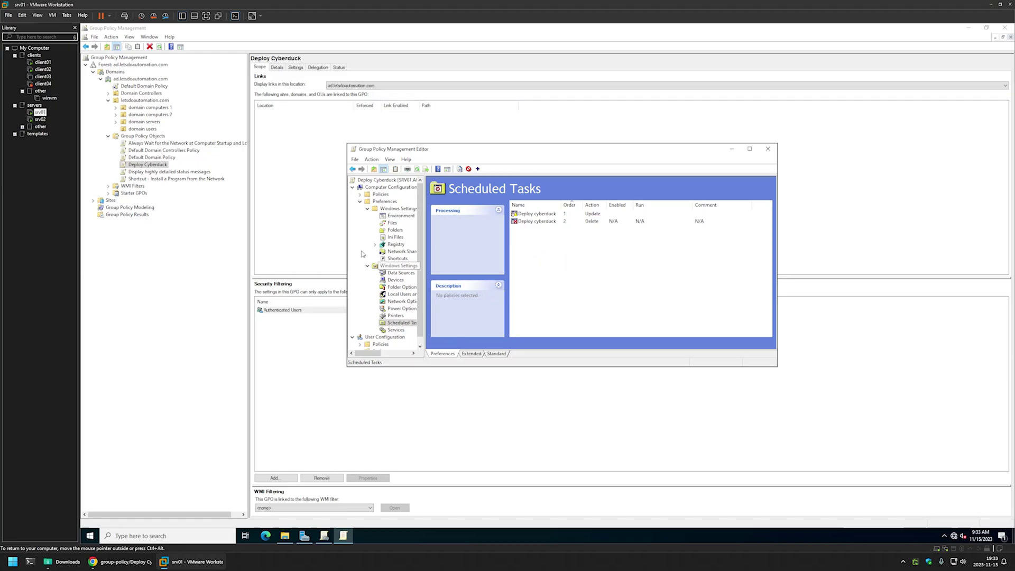
left_click(768, 148)
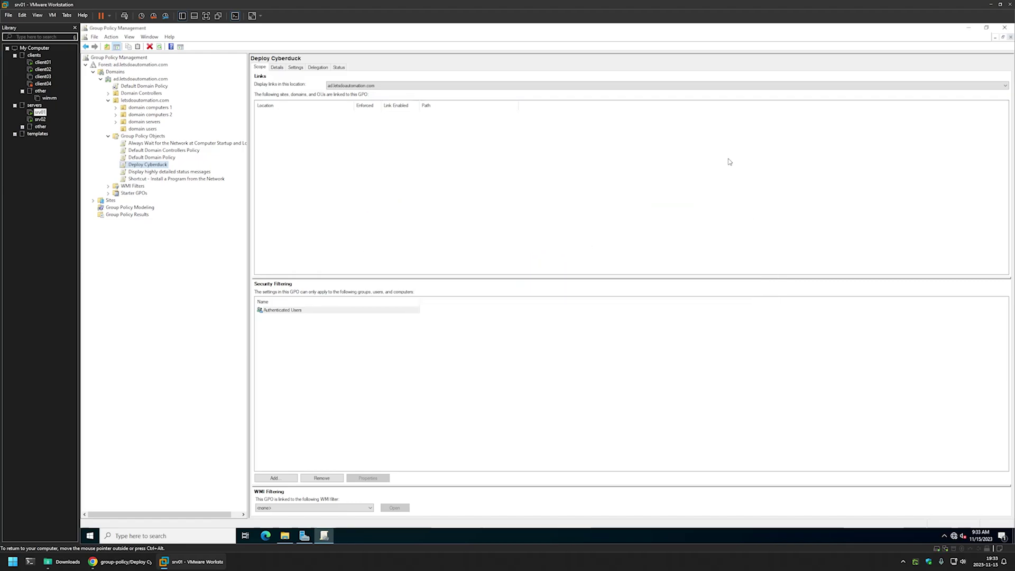
- Set Deploy Cyberduck's GPO status to User configuration settings disabled, then view domain computers 1's linked GPOs
left_click(276, 68)
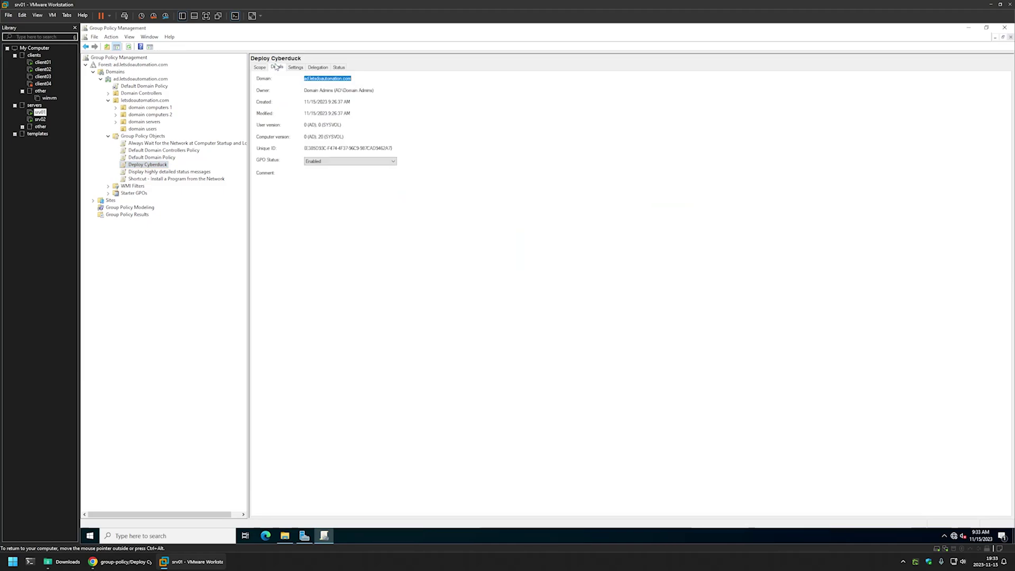
left_click(307, 163)
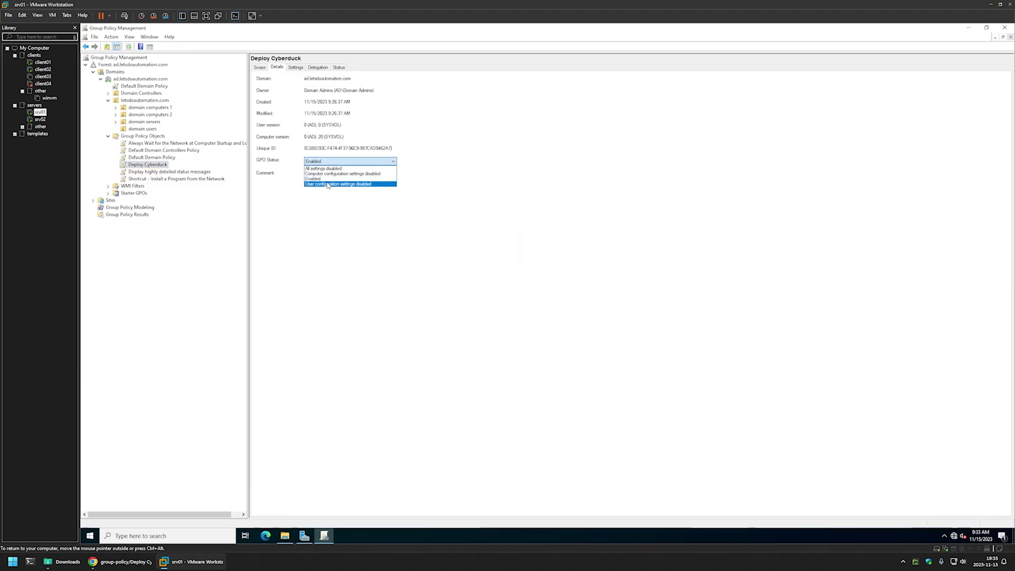
left_click(328, 184)
left_click(568, 299)
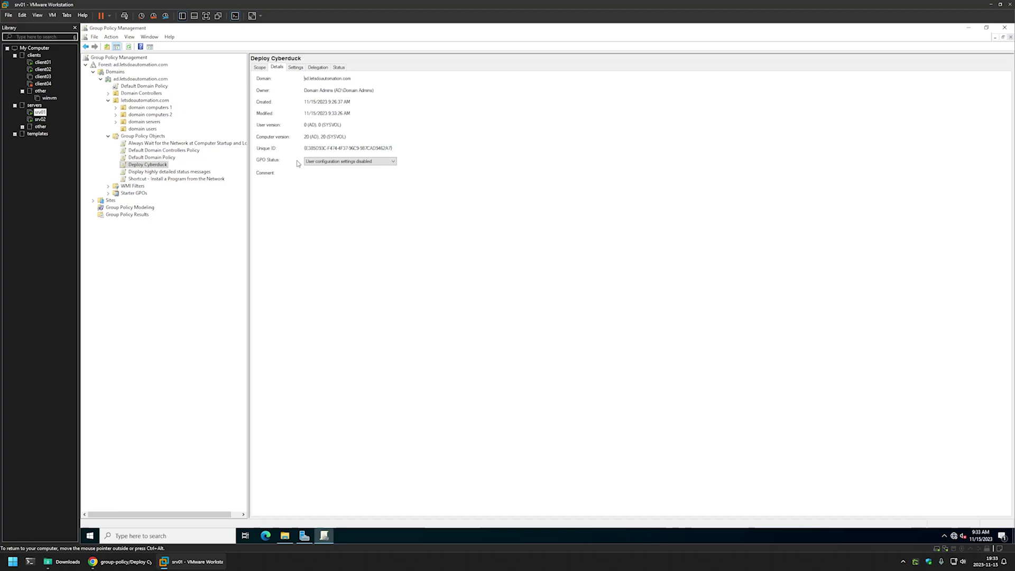
left_click(115, 108)
left_click(137, 108)
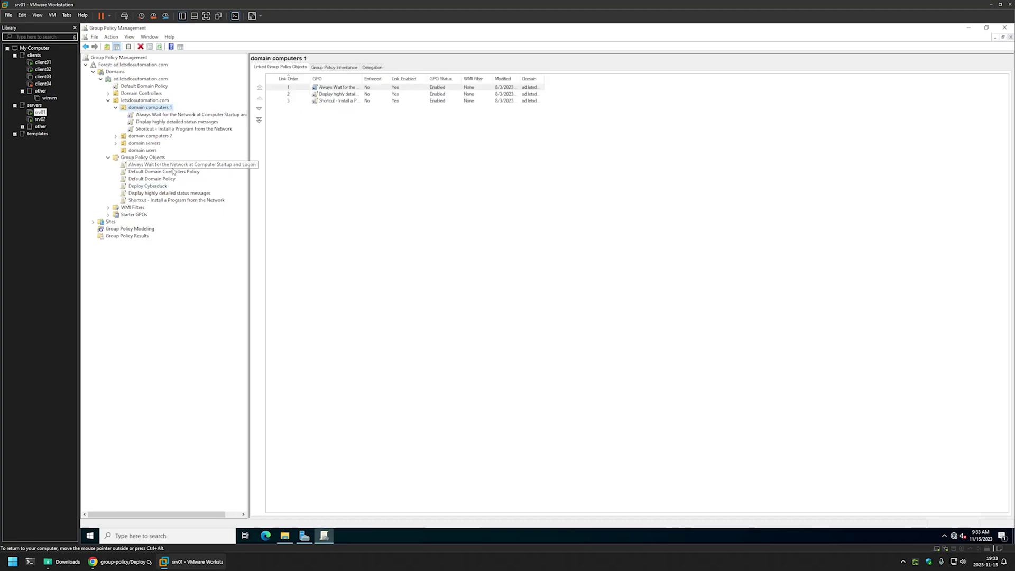
- Link Deploy Cyberduck to the domain computers 1 OU, where it appears as link order 4
left_click_drag(154, 189, 149, 109)
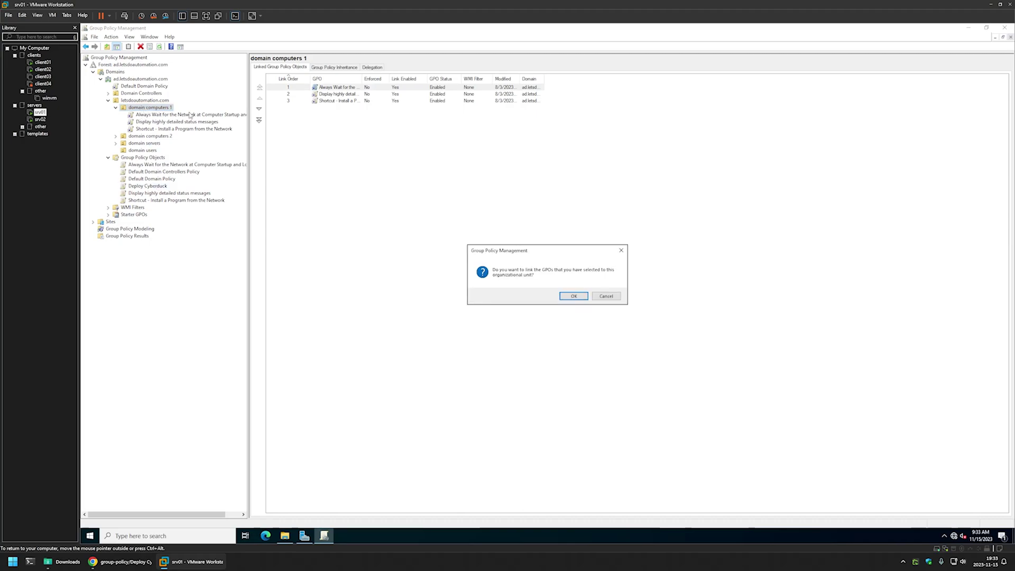
left_click(573, 296)
left_click(156, 122)
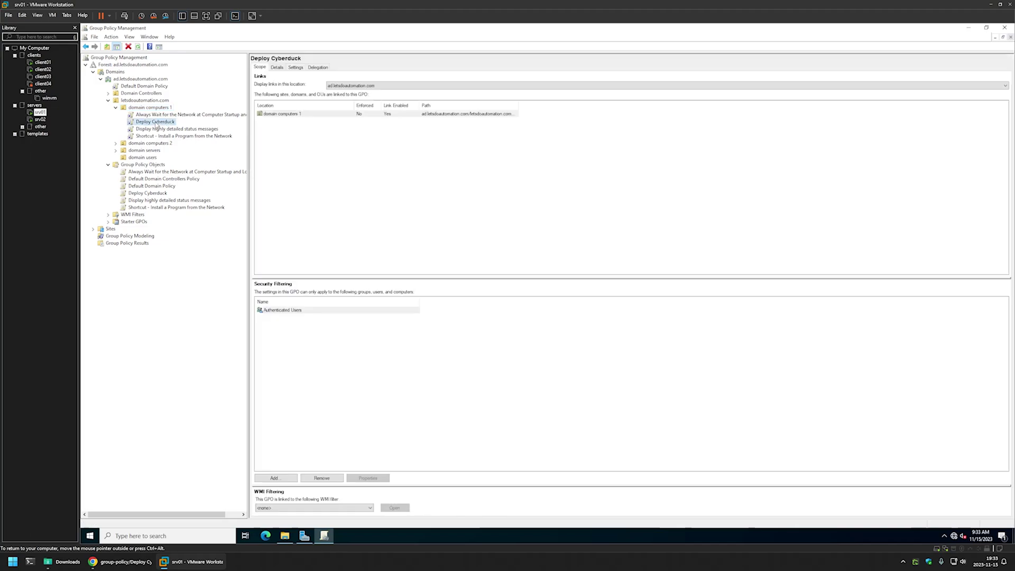
left_click(152, 108)
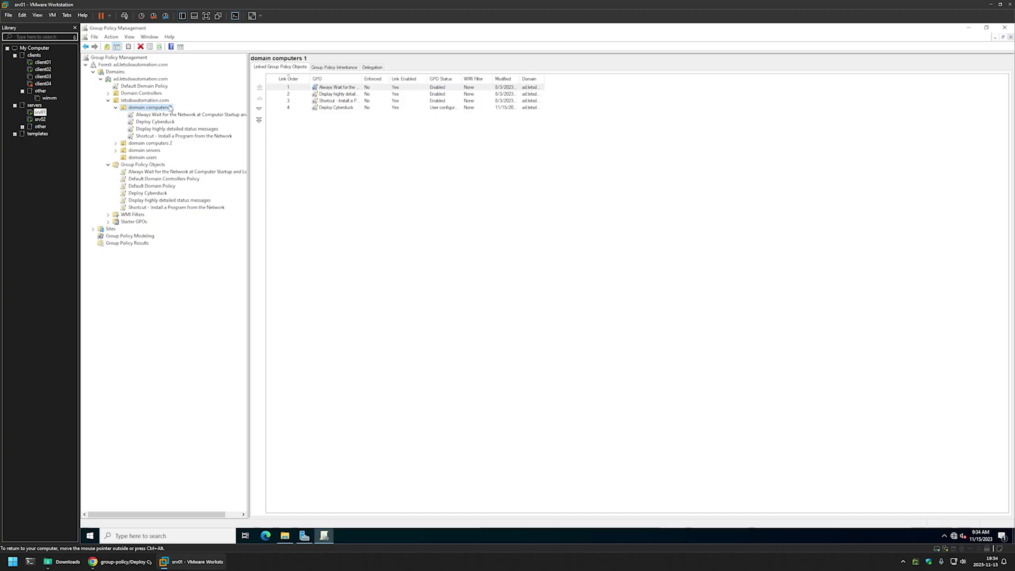
- Switch to the client01 VM and launch File Explorer from the Start menu
left_click(43, 62)
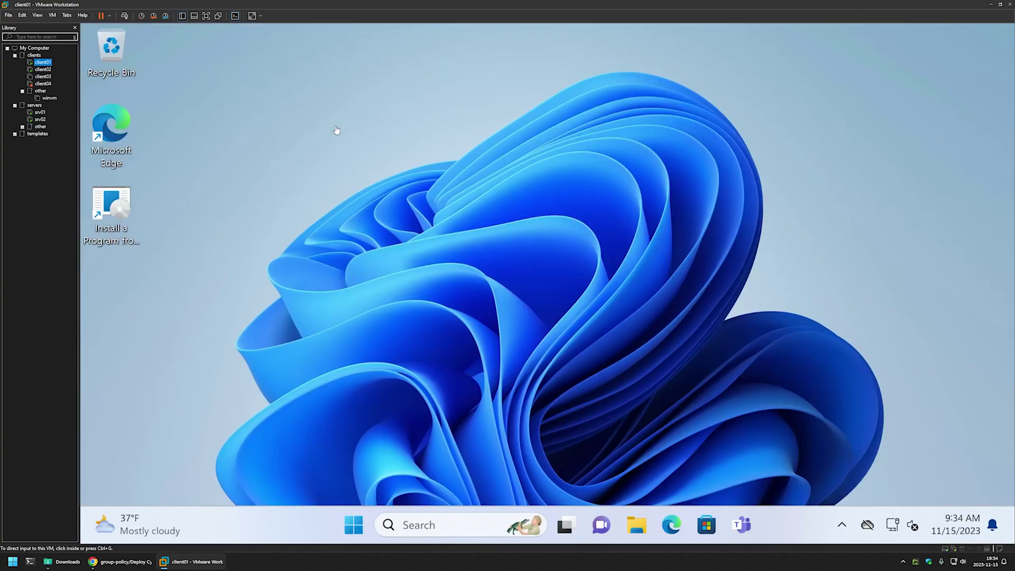
left_click(353, 526)
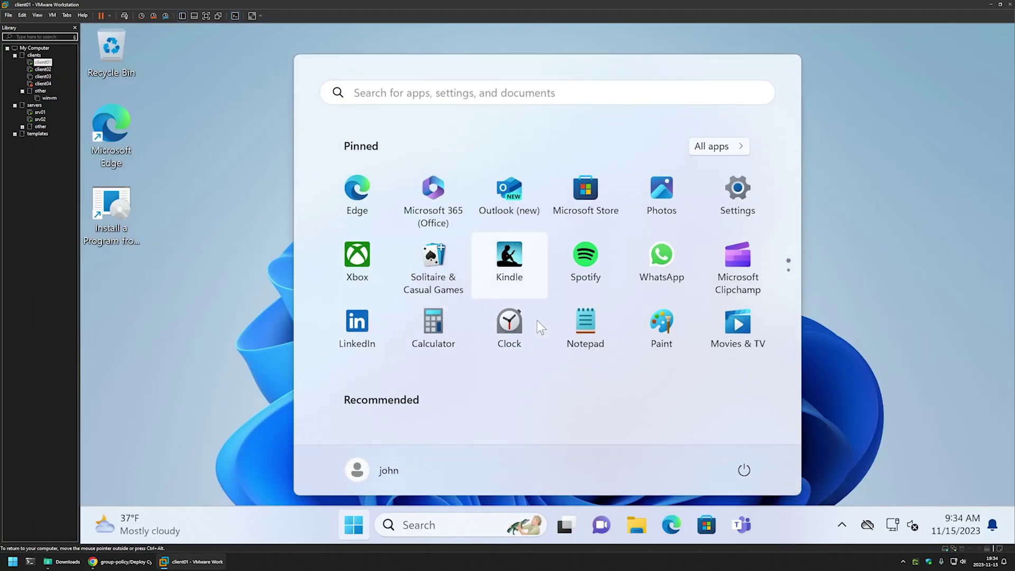
left_click(639, 526)
- Navigate File Explorer to C:\ProgramData and snap the window to the right half
left_click(530, 80)
type("c:")
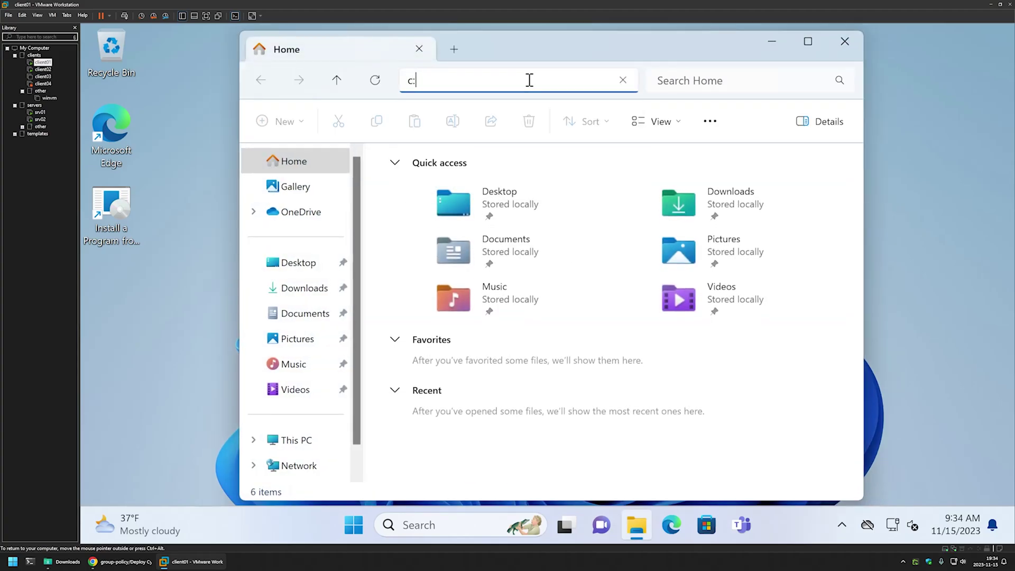
type("\\progr")
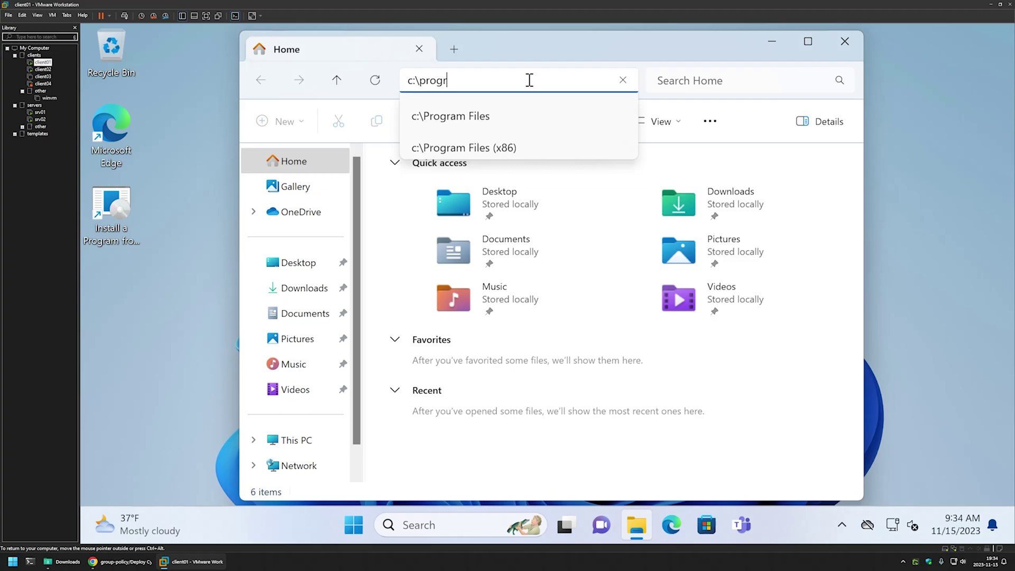
type("a")
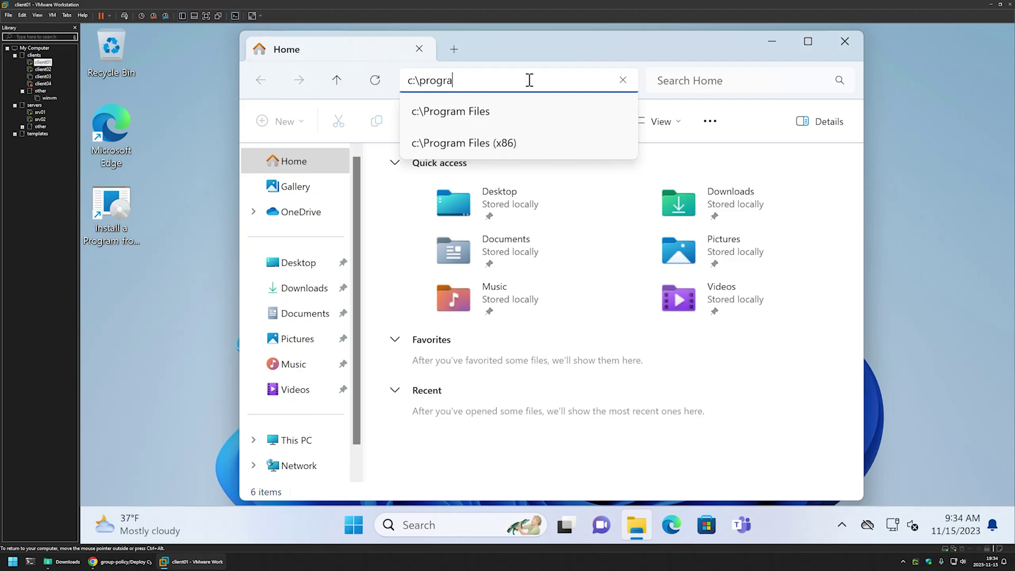
type("data")
key("Return")
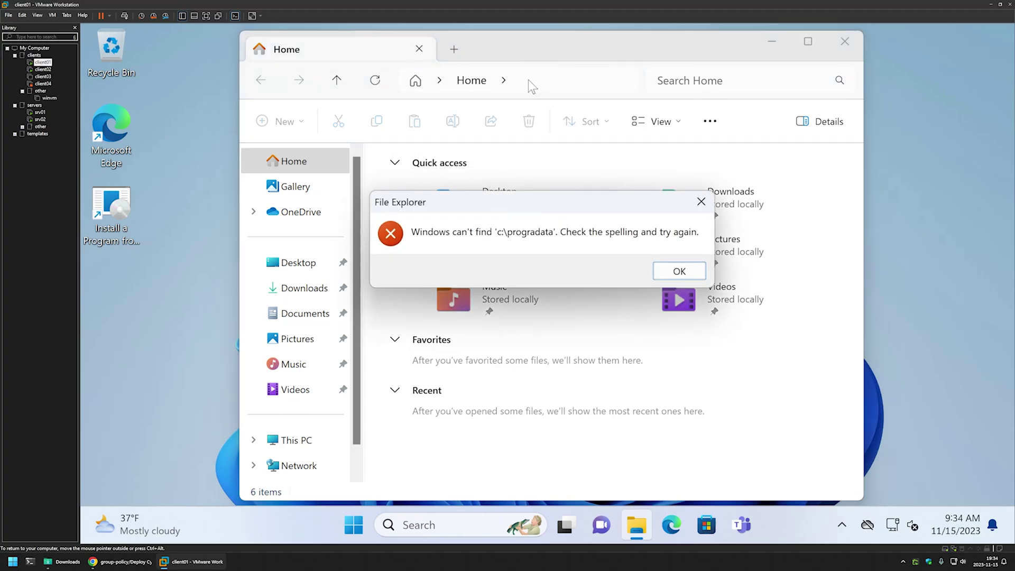
left_click(672, 271)
left_click(551, 84)
type("c:\\")
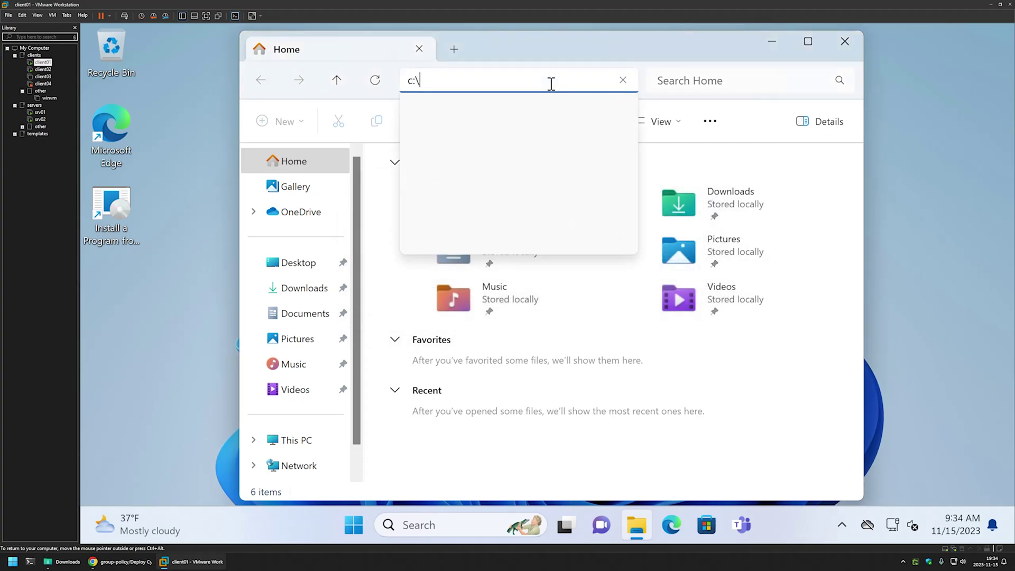
type("programdata")
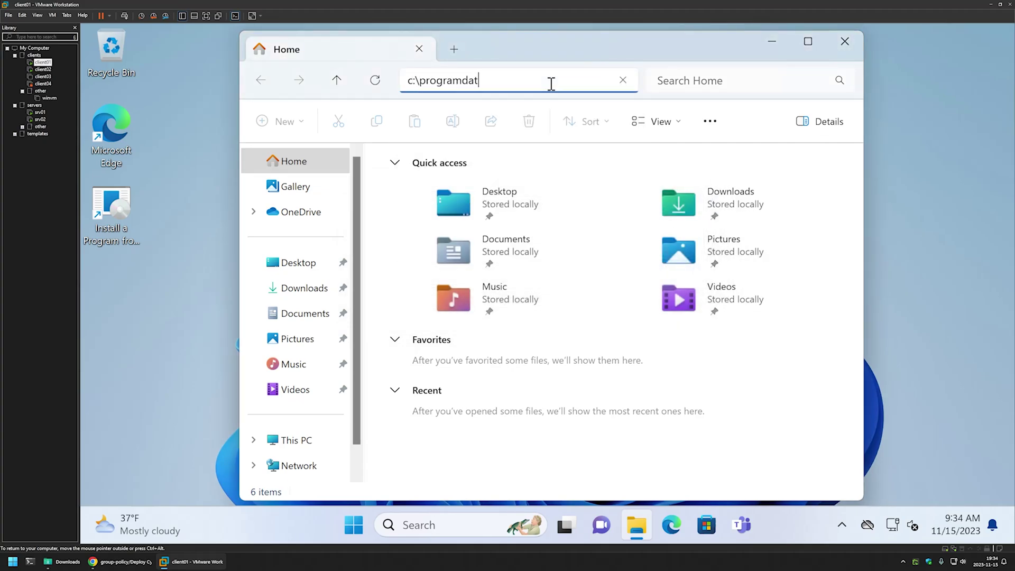
key("Return")
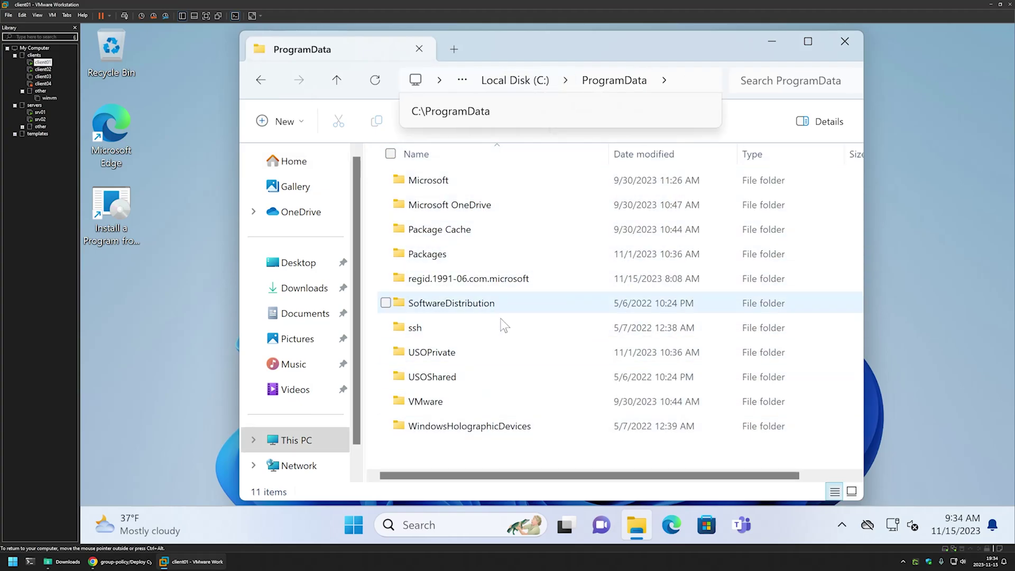
left_click(426, 183)
key("super+Right")
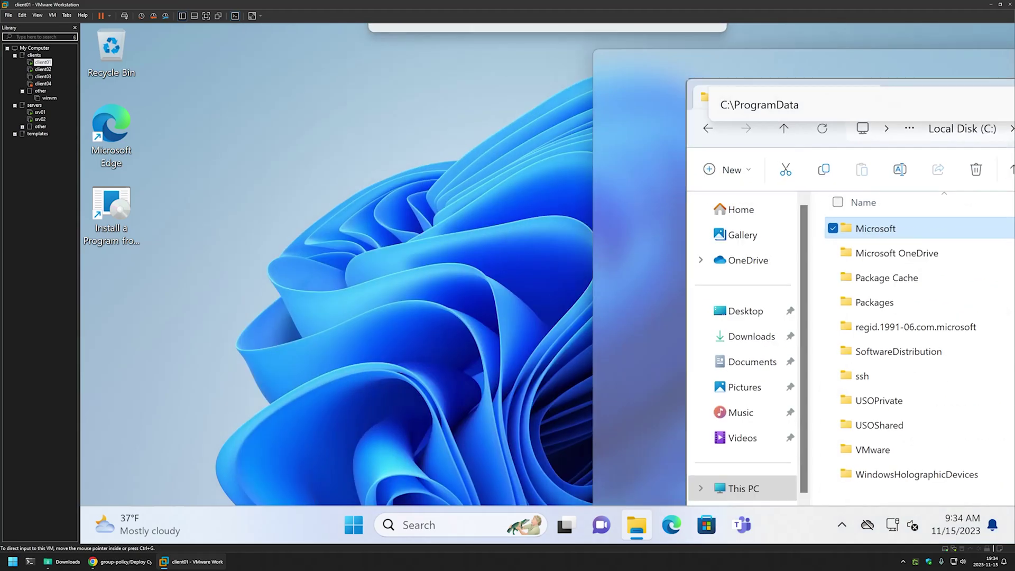
- Run Task Scheduler as administrator, entering the admin account's credentials
left_click(360, 521)
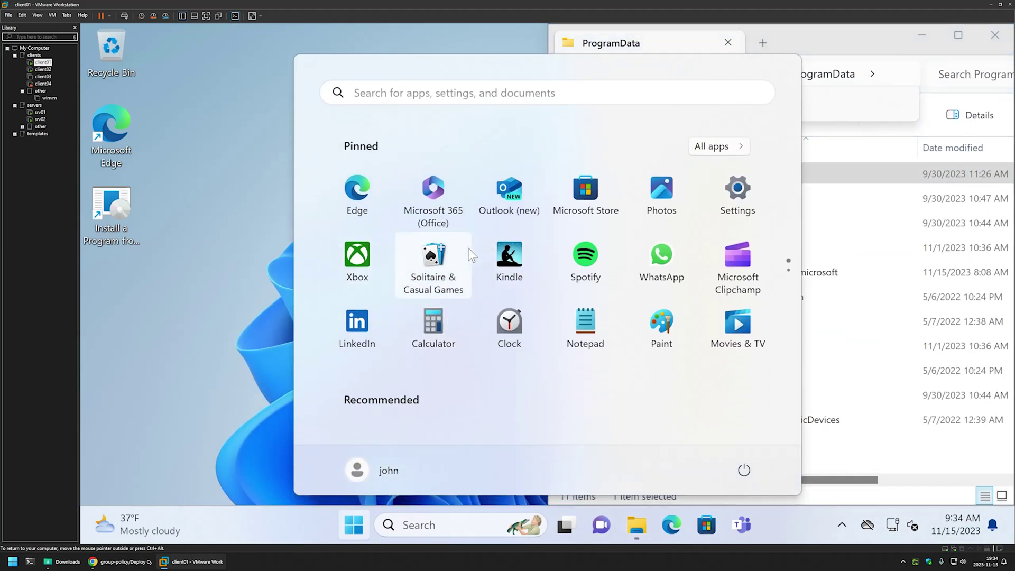
type("tas")
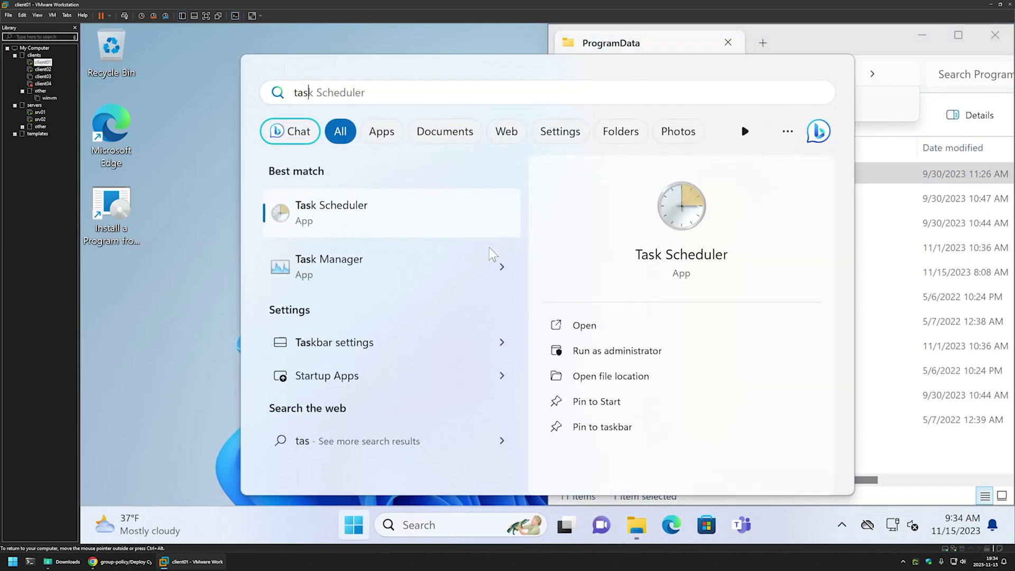
left_click(605, 351)
type("admin")
key("Tab")
type("•••••••")
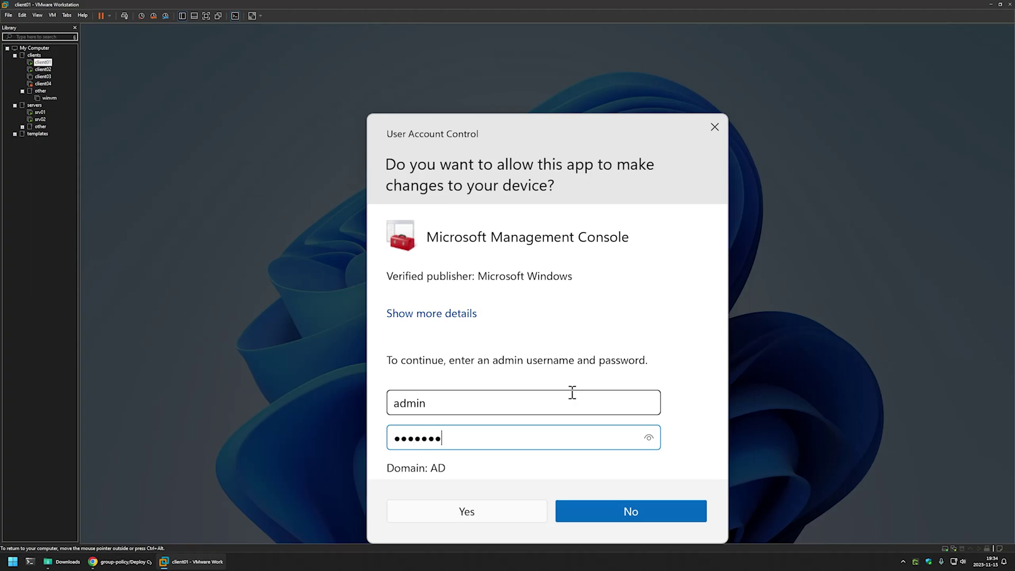
key("Return")
- Move Task Scheduler left and refresh its library, showing only Edge and OneDrive tasks
left_click_drag(480, 69, 84, 124)
left_click(162, 112)
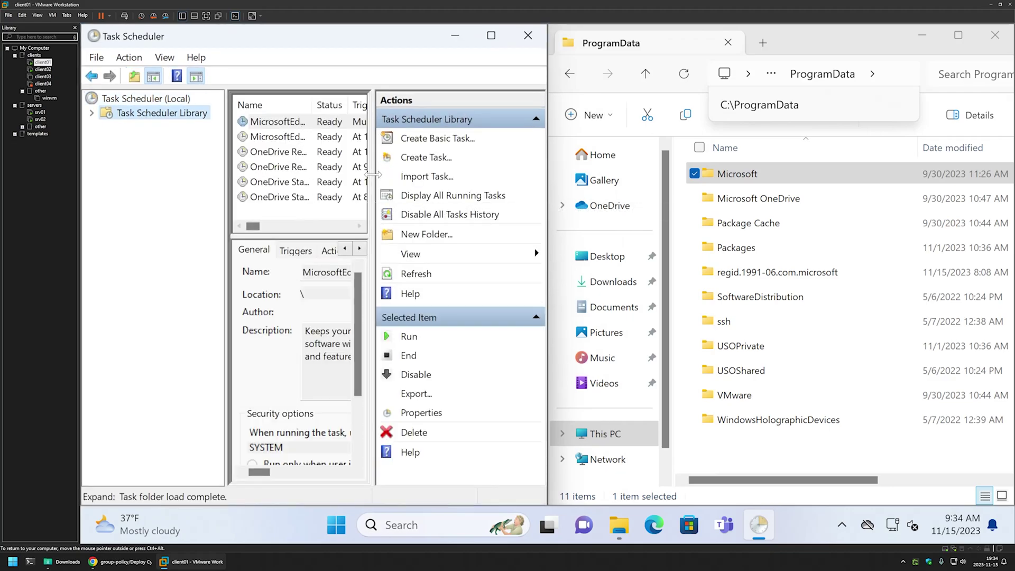
left_click_drag(374, 169, 486, 150)
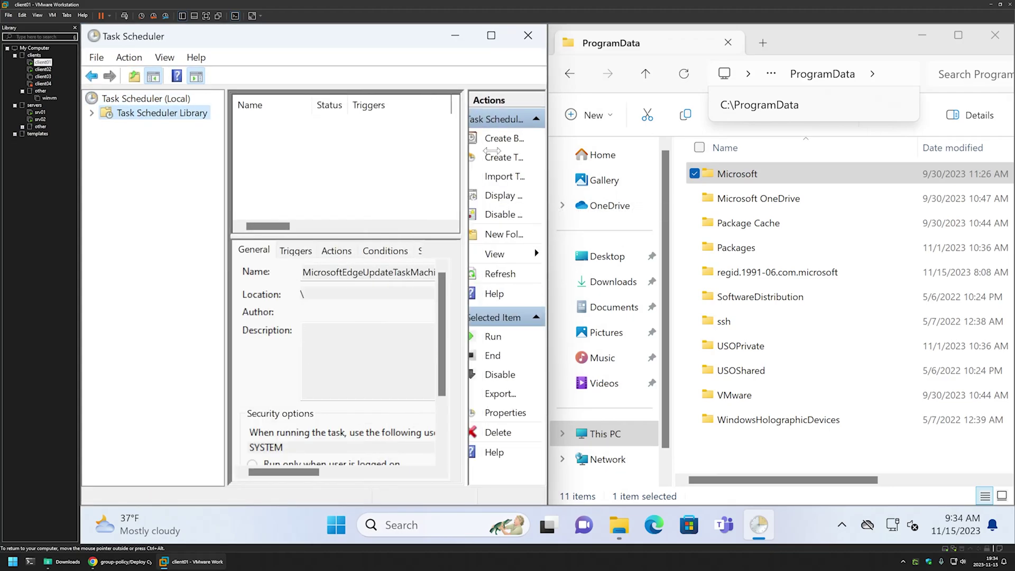
right_click(352, 209)
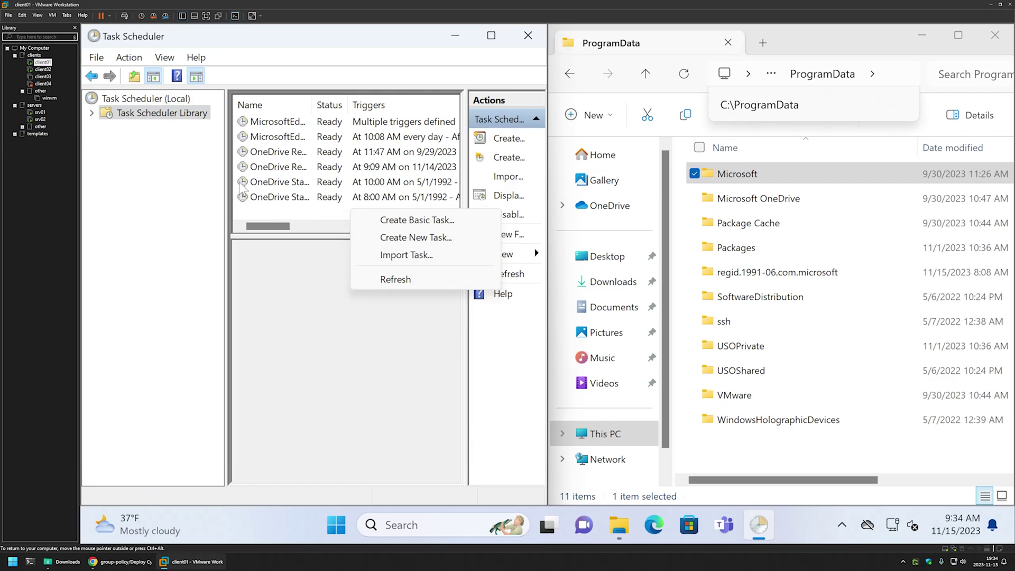
right_click(163, 114)
right_click(163, 114)
left_click(206, 263)
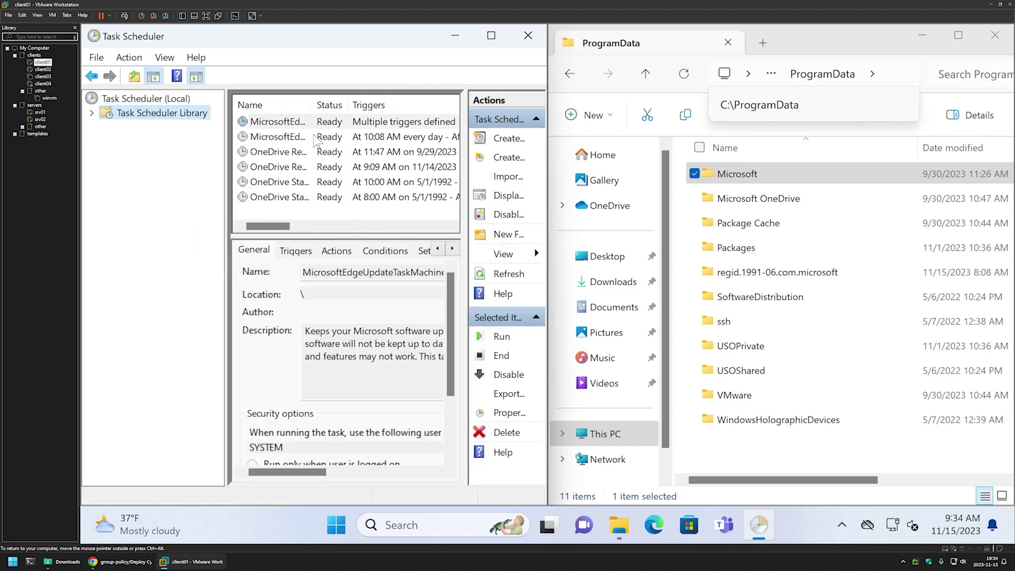
- Open Command Prompt by searching for cmd
left_click(337, 525)
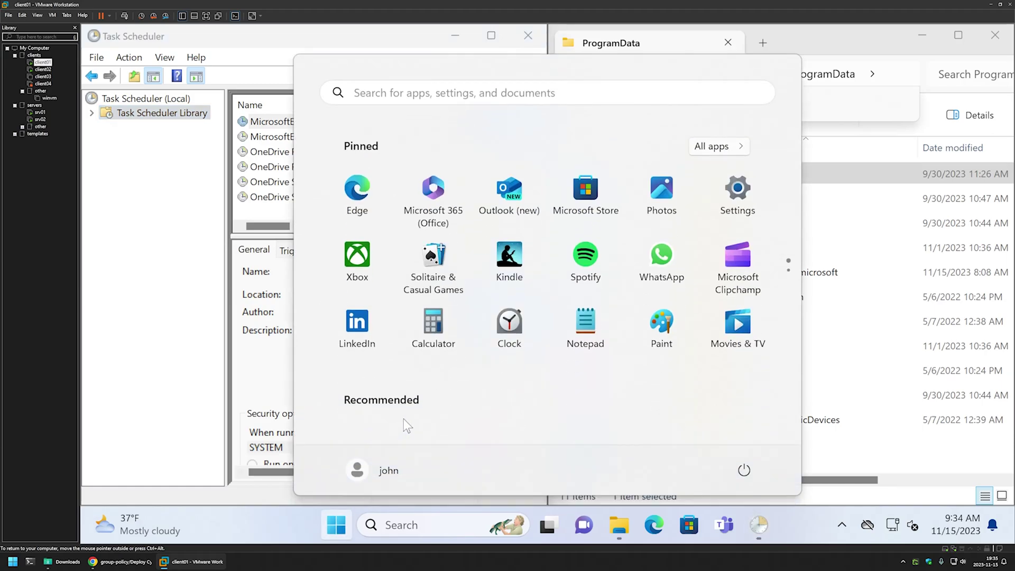
type("cmd")
key("Return")
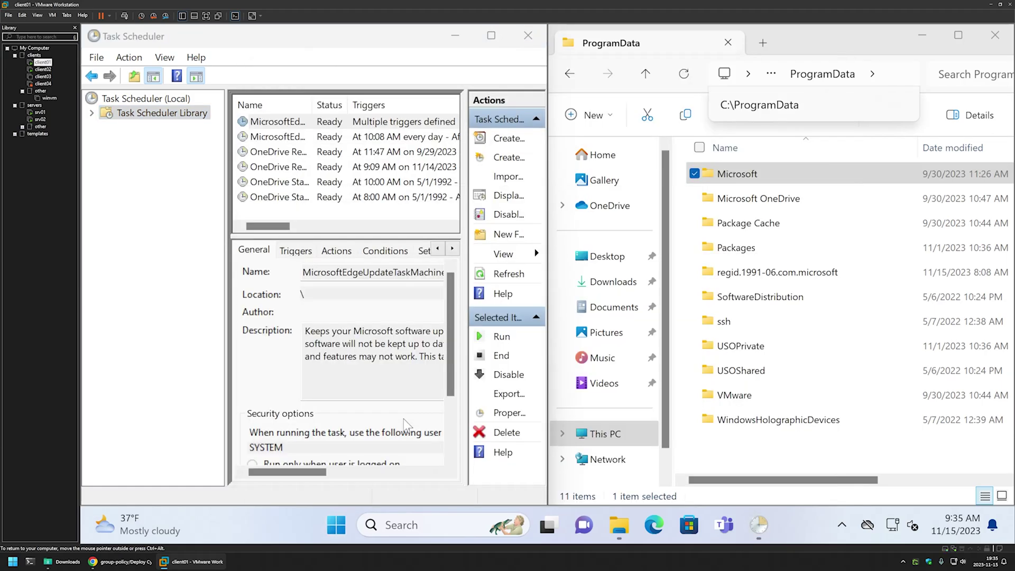
- Run gpupdate in Command Prompt, then minimize the prompt
type("gpupdate")
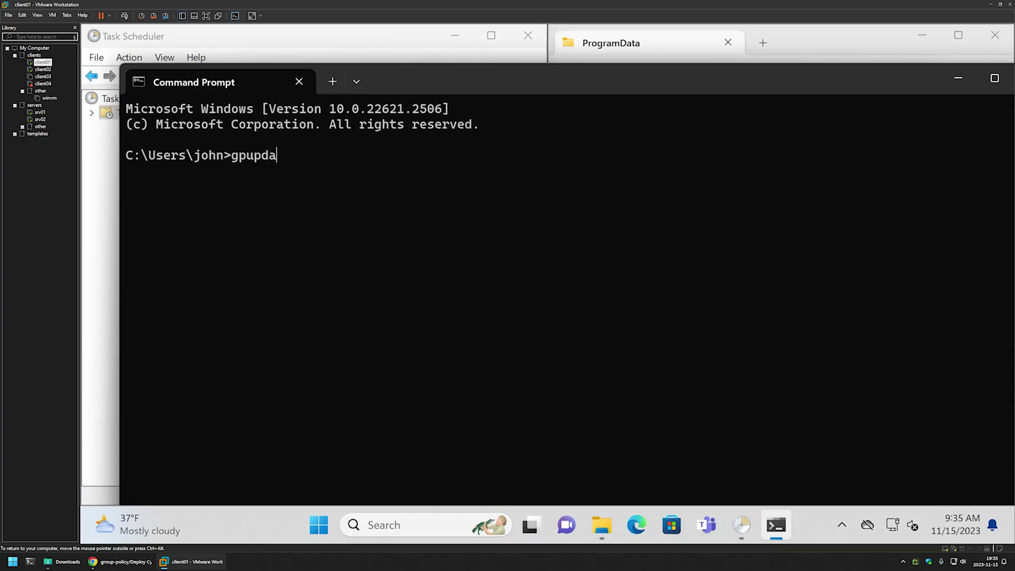
key("Return")
left_click_drag(381, 82, 272, 122)
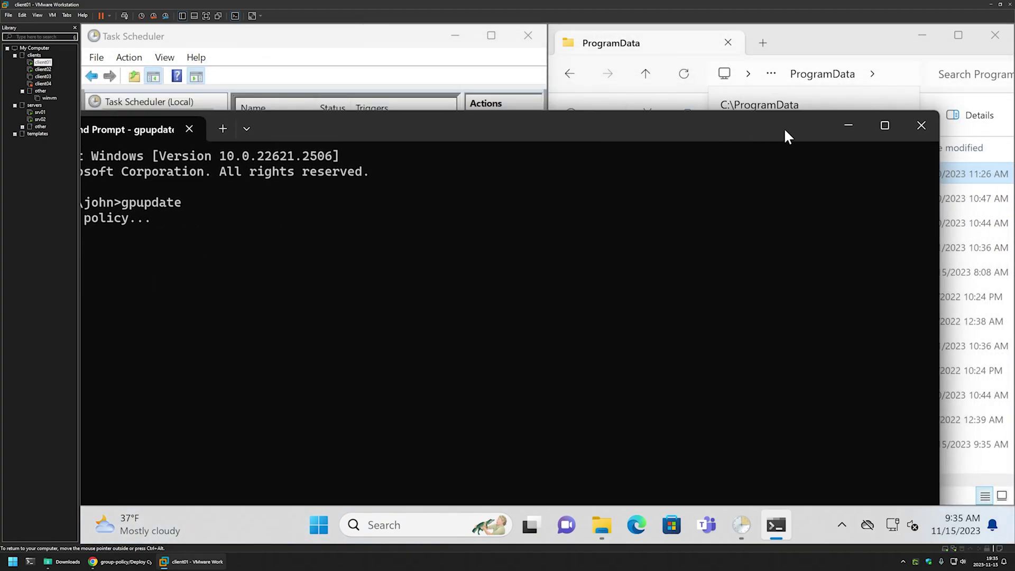
left_click(849, 115)
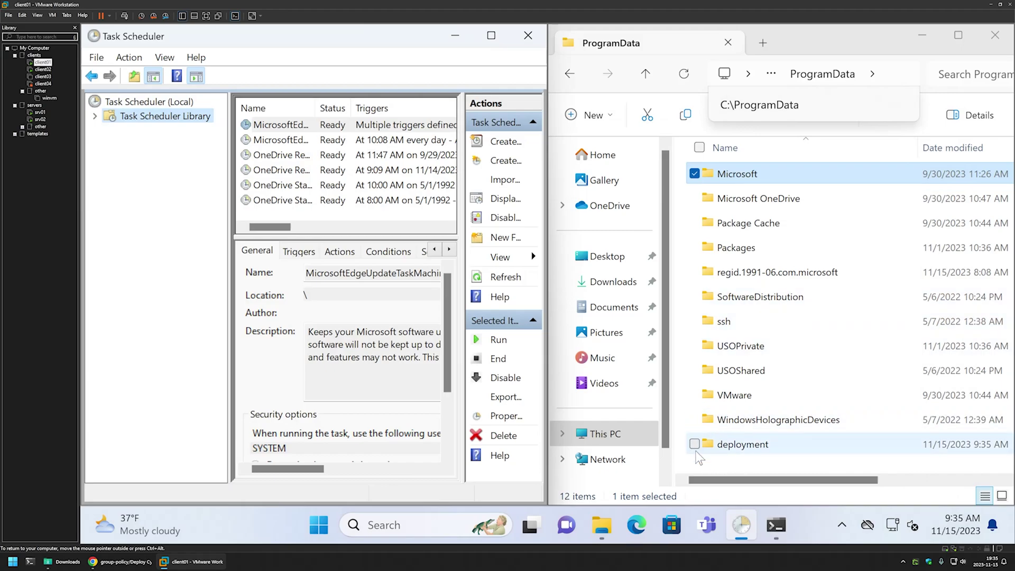
- Open ProgramData\deployment\cyberduck and check the installer and run file sizes
double_click(722, 449)
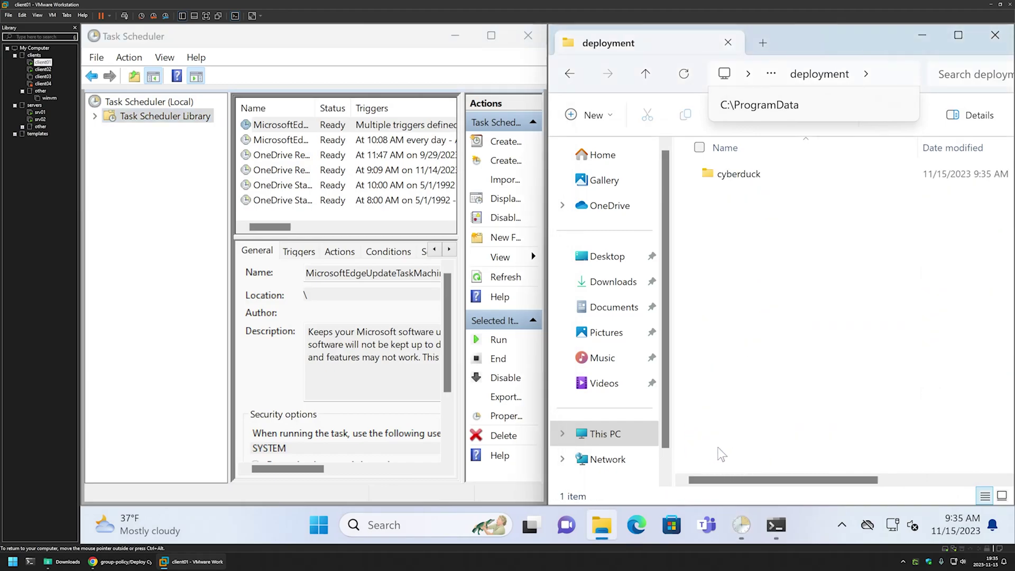
double_click(736, 176)
left_click(746, 201)
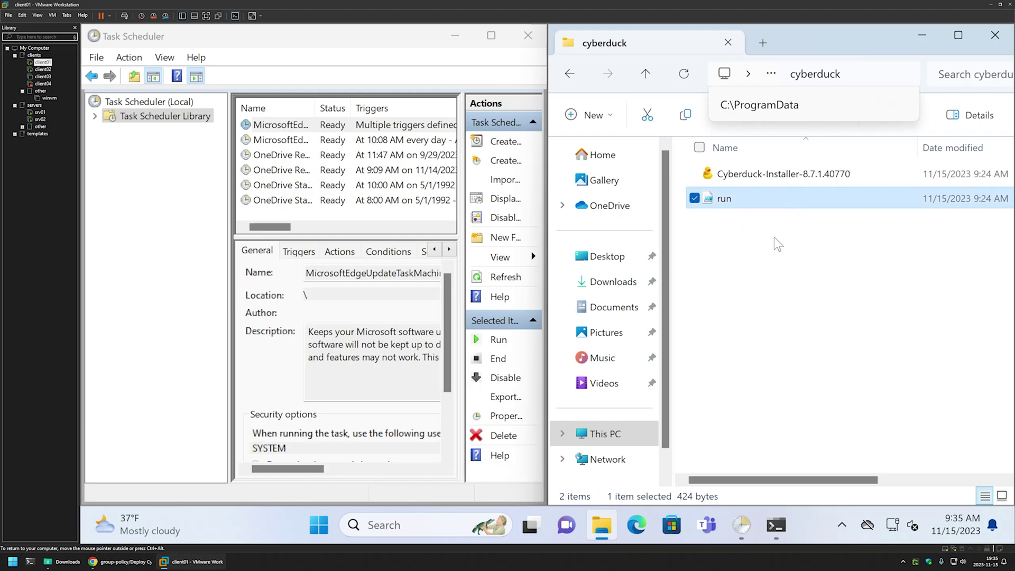
key("Up")
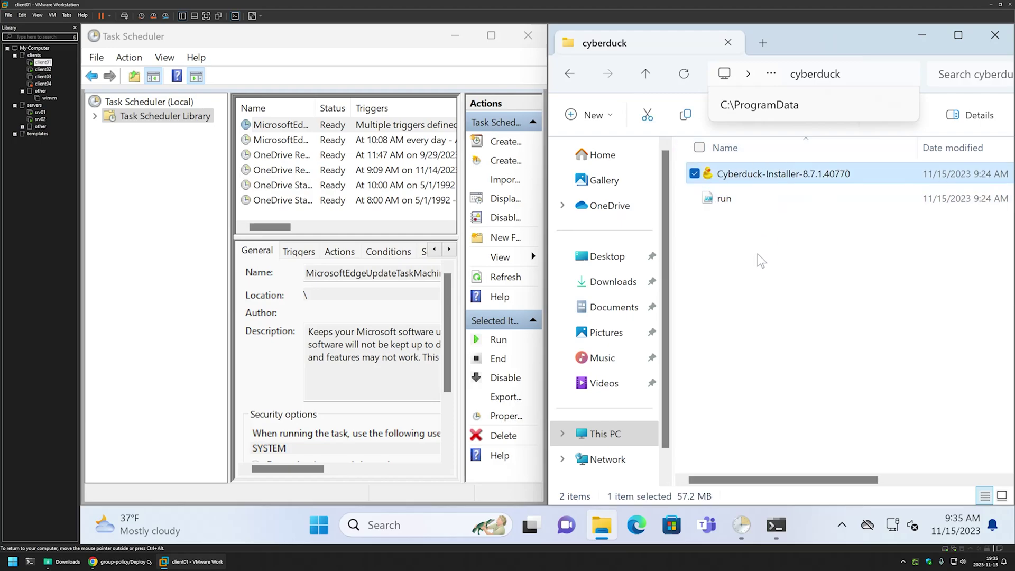
left_click(732, 292)
- Refresh Task Scheduler Library and view the new Deploy cyberduck task
right_click(167, 121)
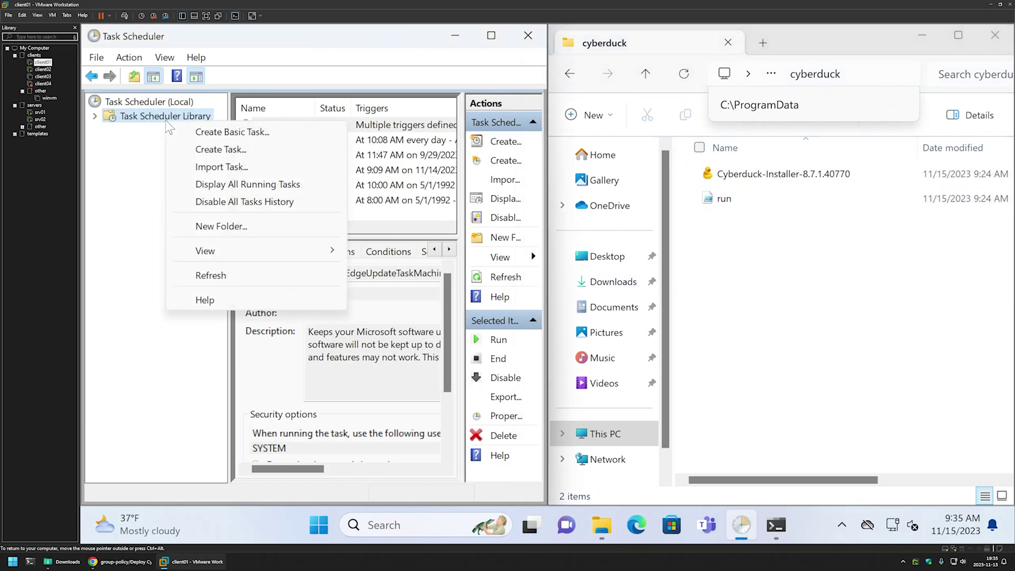
left_click(208, 275)
left_click(340, 124)
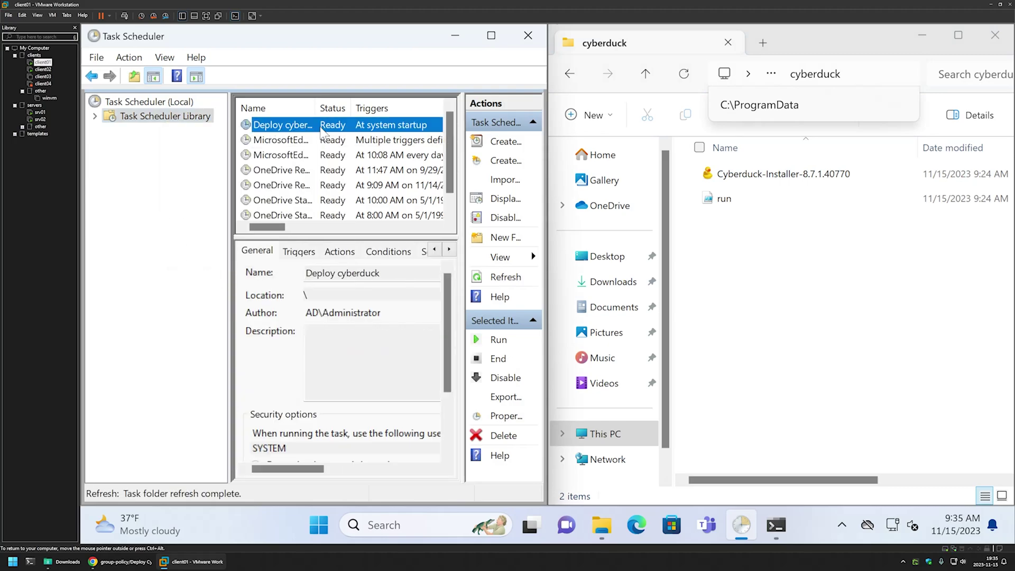
- Widen the task list columns and delete the Deploy cyberduck task
left_click_drag(319, 104, 375, 104)
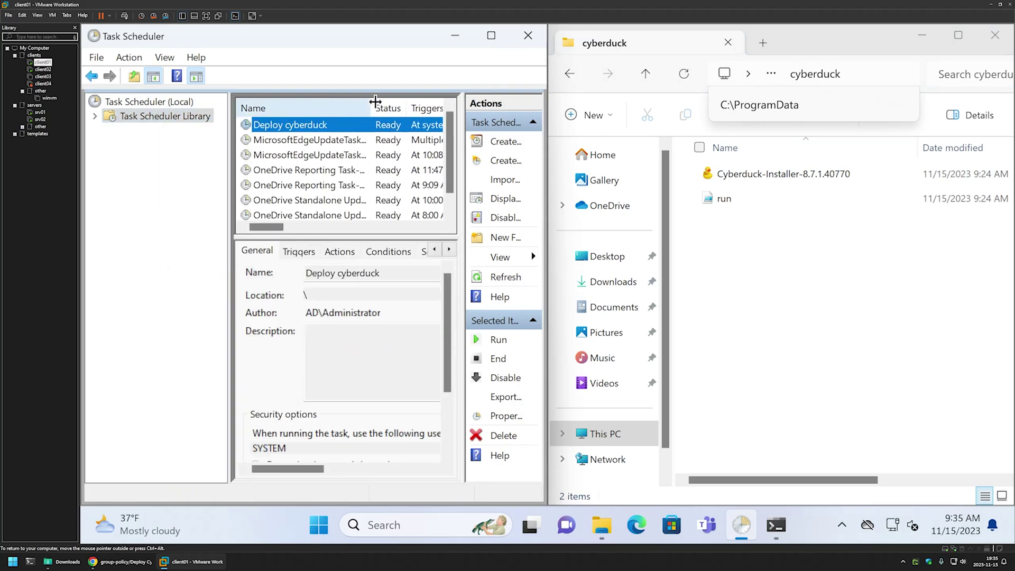
left_click_drag(267, 225, 391, 227)
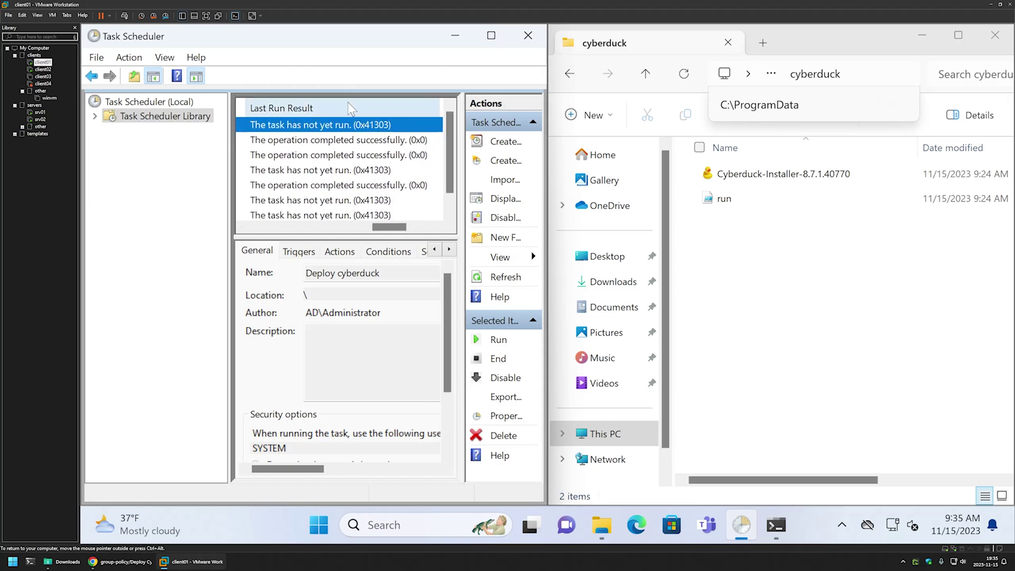
left_click_drag(390, 229, 259, 226)
right_click(281, 127)
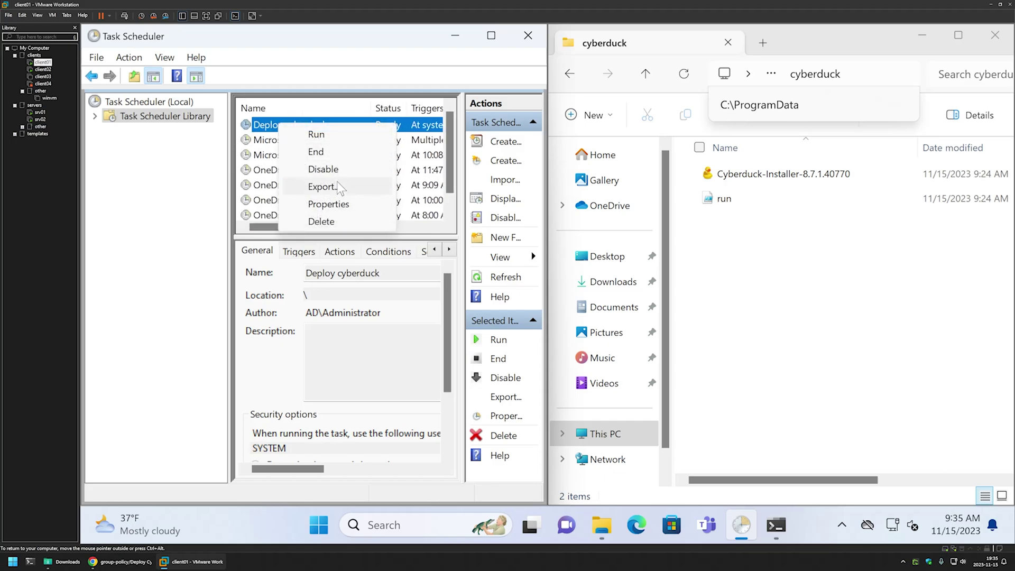
left_click(321, 221)
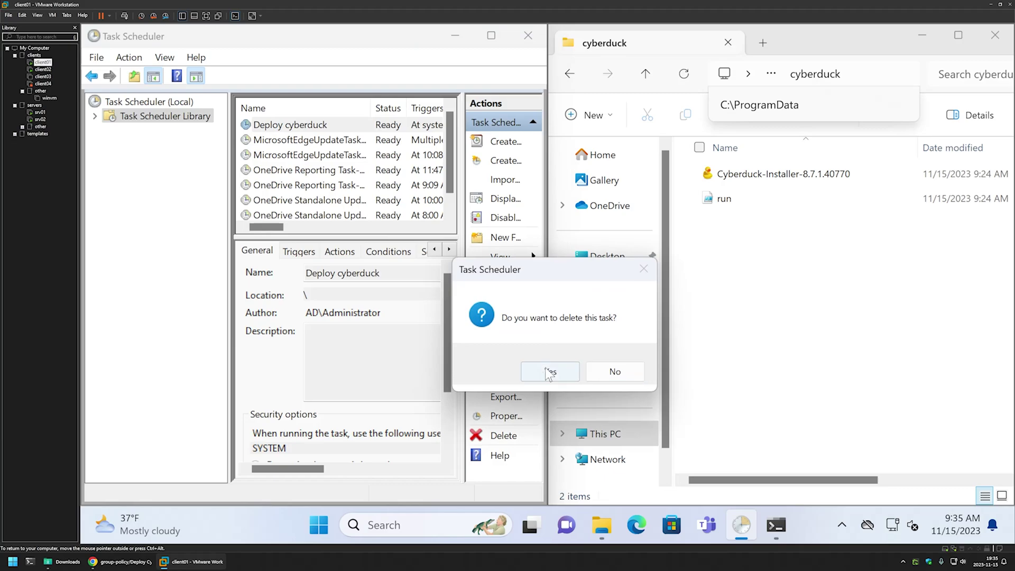
left_click(551, 370)
- Rerun gpupdate and refresh the library to see Deploy cyberduck re-created as Ready
left_click(777, 525)
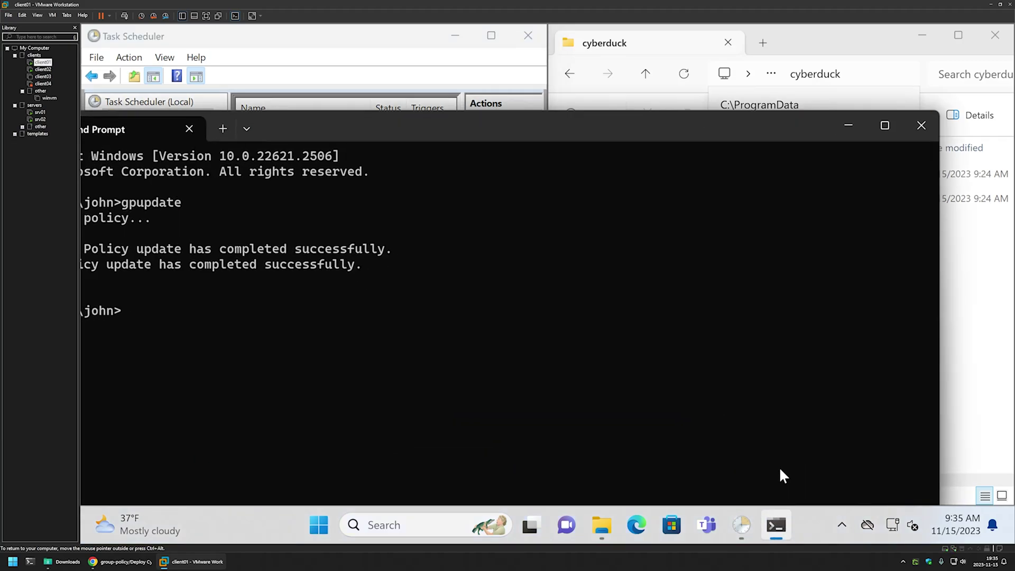
key("Up")
key("Return")
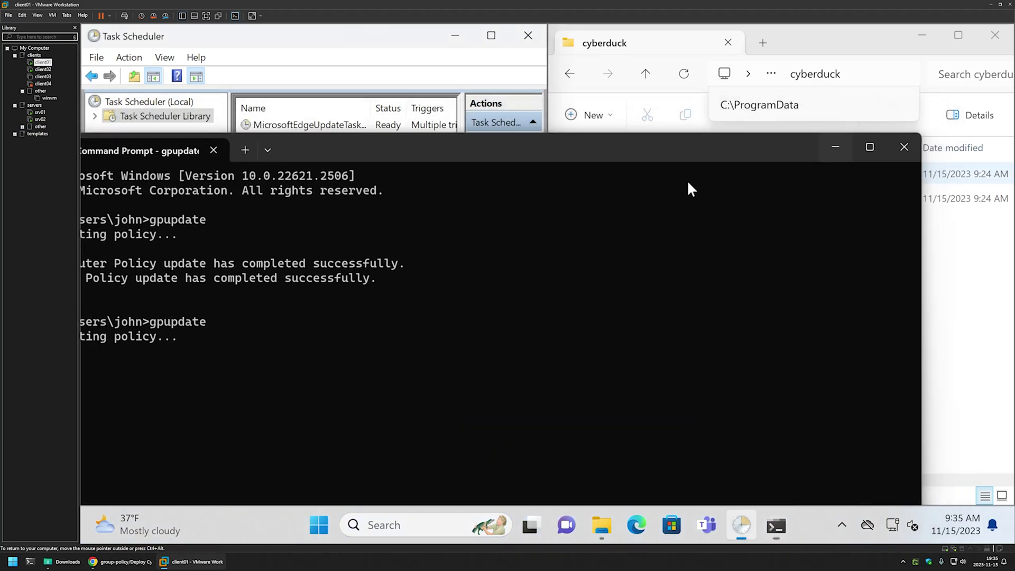
left_click(777, 525)
right_click(189, 117)
left_click(233, 269)
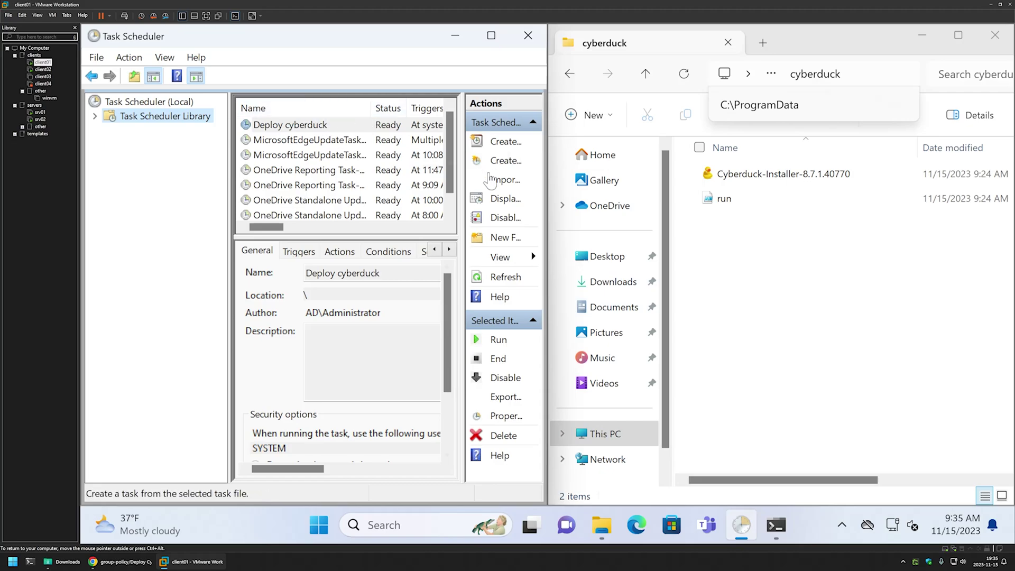
left_click(830, 312)
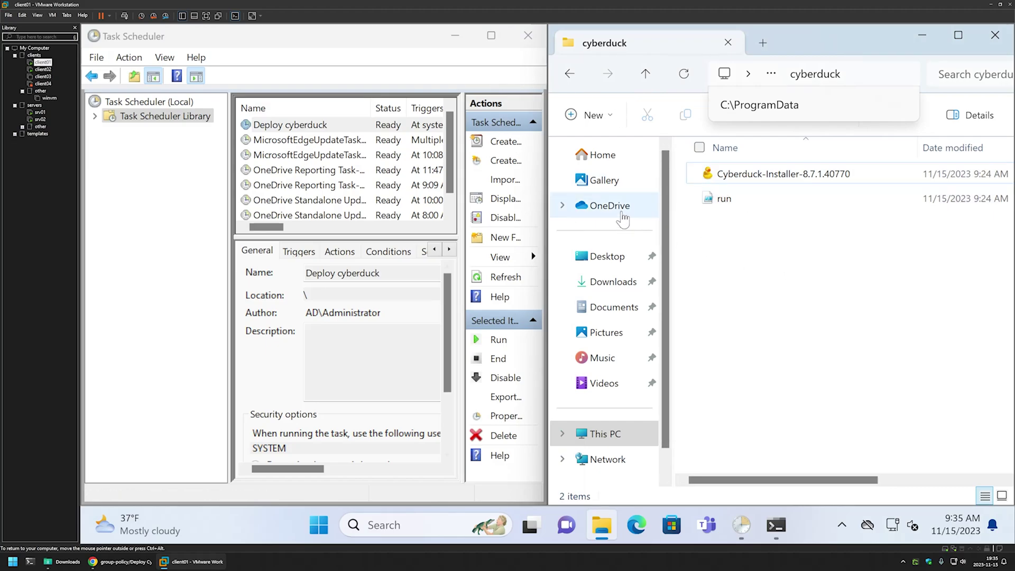
- Close Task Scheduler and the cyberduck folder, then restart client01 with shutdown -r -t 0
left_click(528, 35)
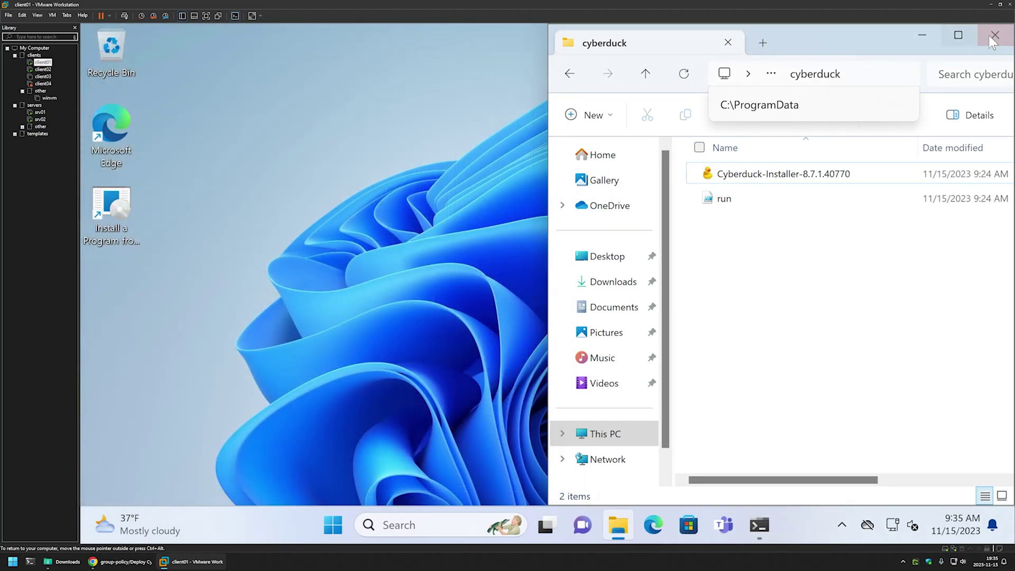
left_click(995, 35)
left_click(759, 525)
type("s")
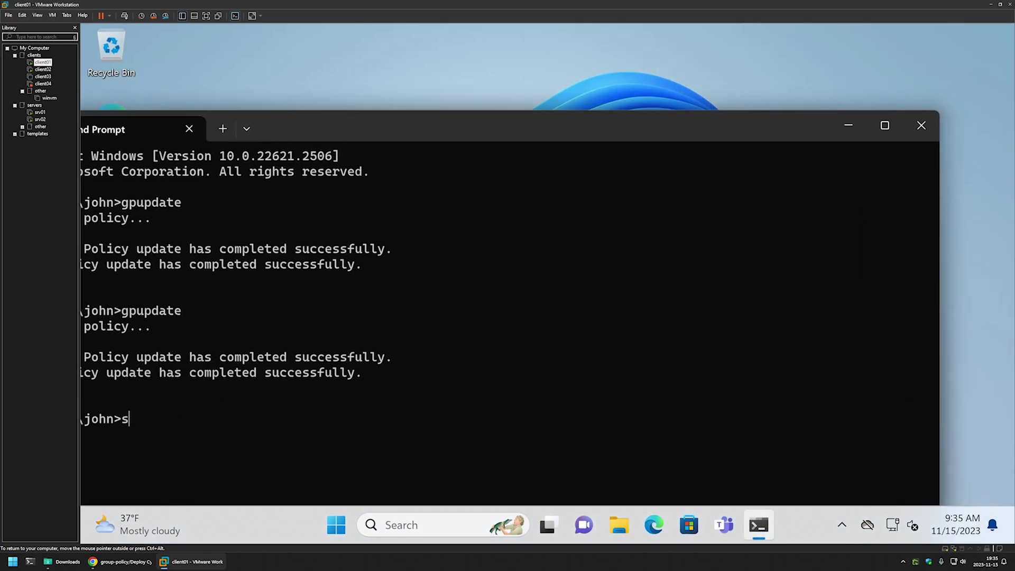
key("alt+Tab")
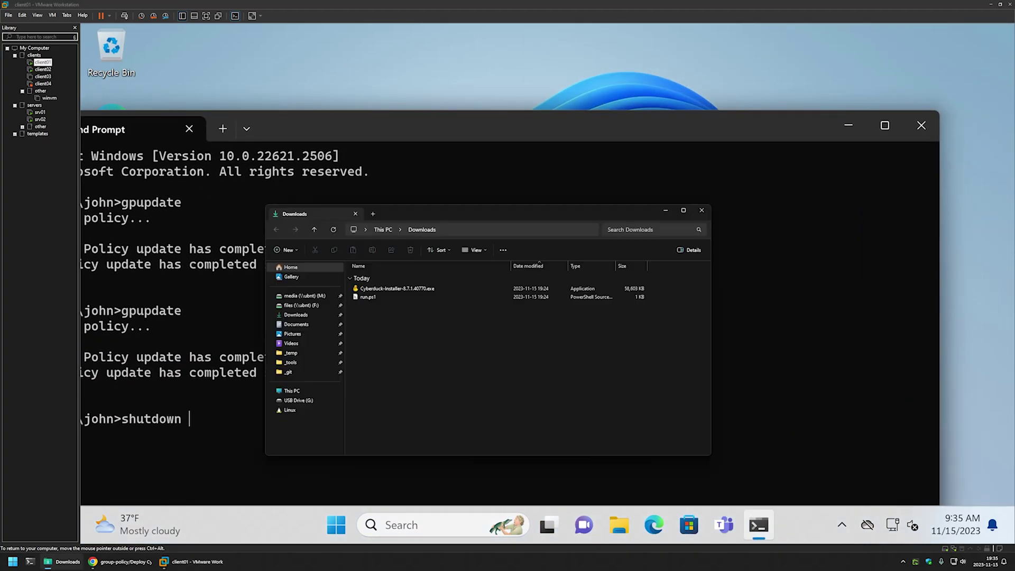
left_click(411, 121)
left_click_drag(411, 121, 496, 113)
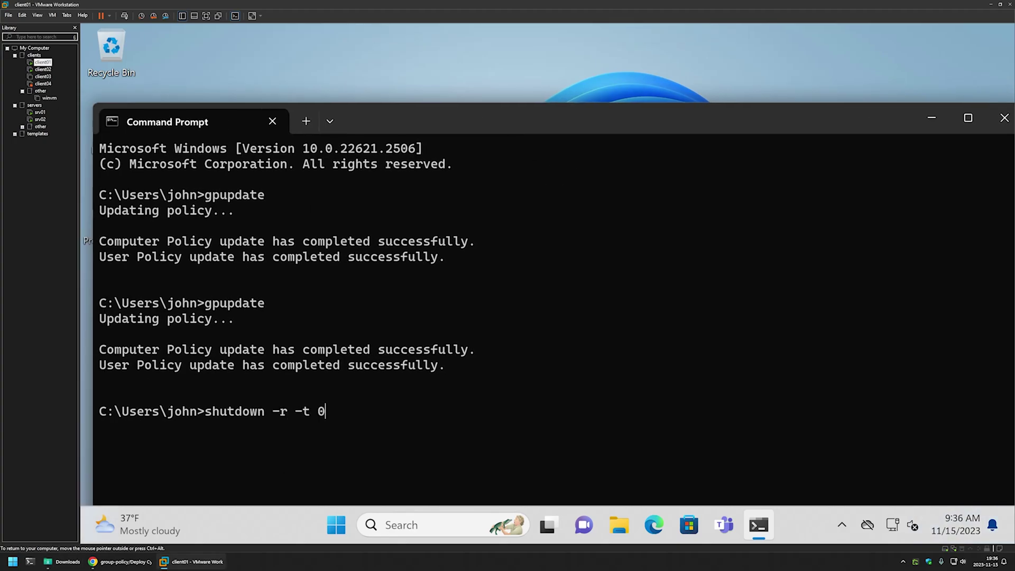
key("Return")
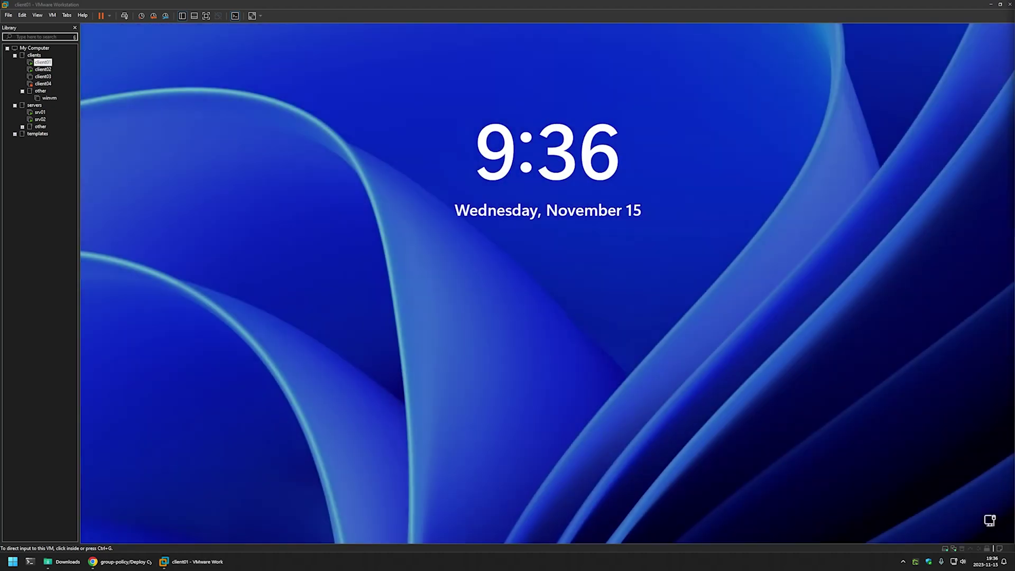
- Sign back in to client01 with the account password
left_click(365, 204)
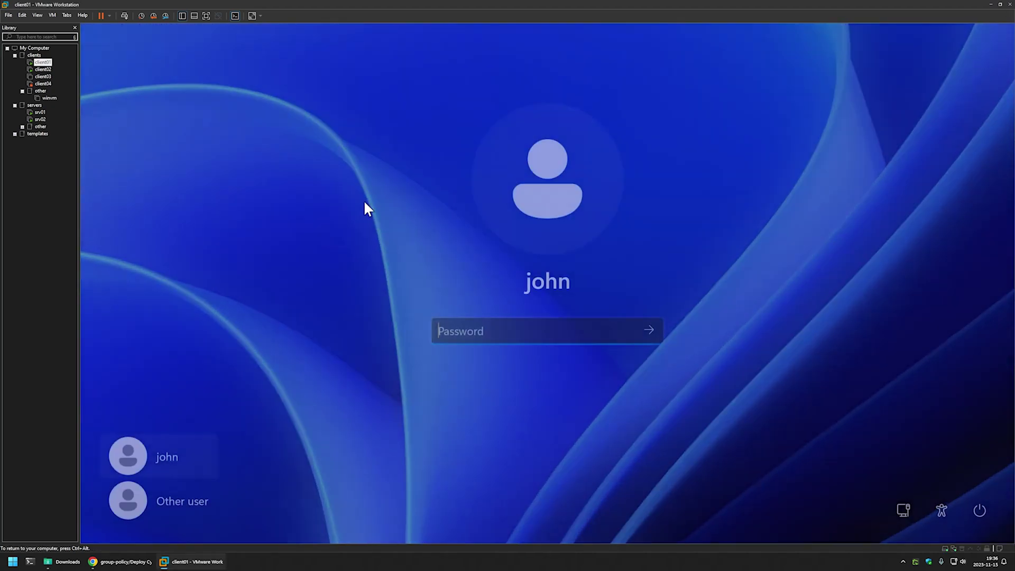
type("•••••••")
key("Return")
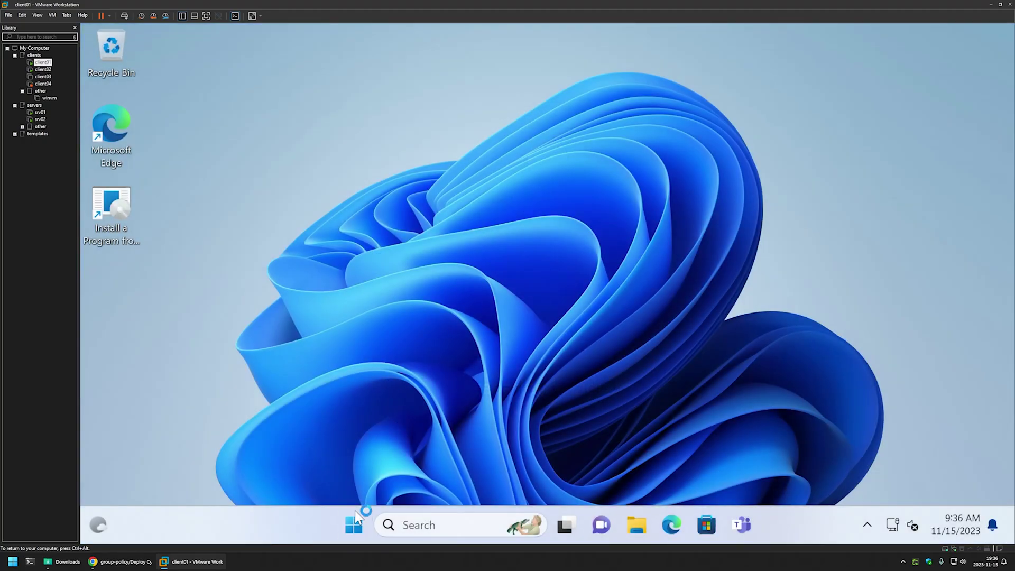
- Review running processes in Task Manager, then minimize it
right_click(354, 511)
left_click(365, 325)
scroll(447, 262, "down", 4)
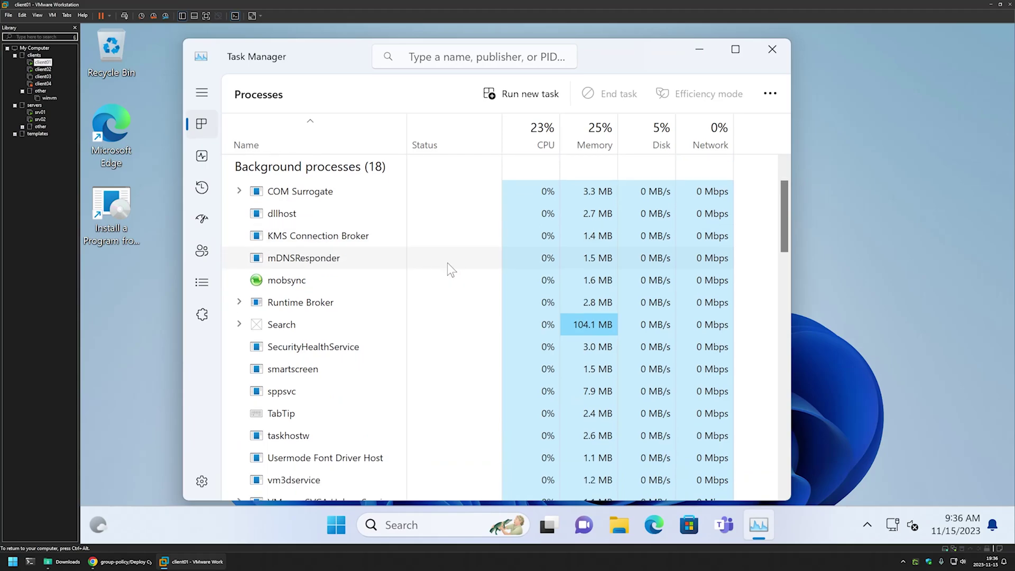
scroll(447, 262, "down", 15)
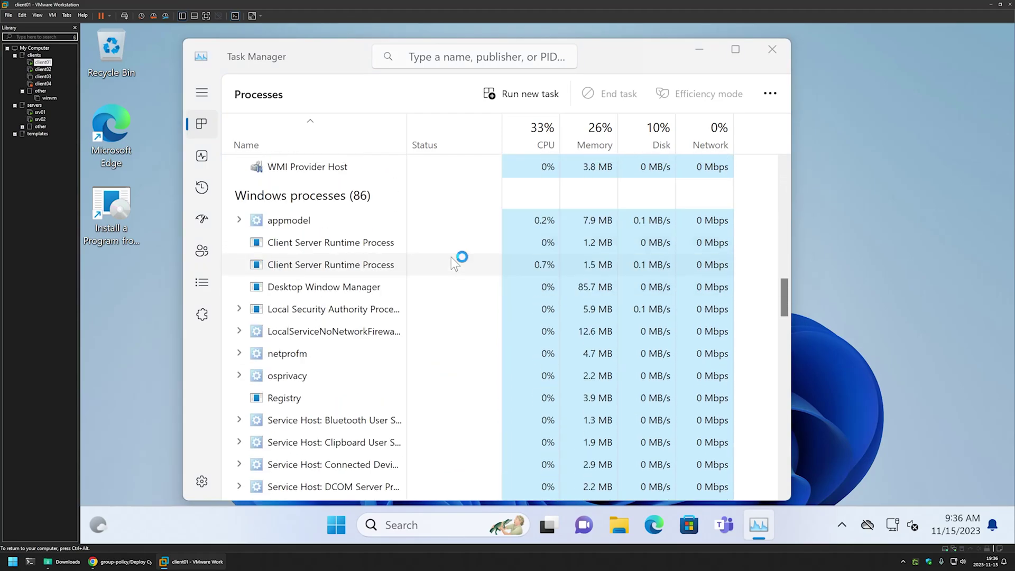
scroll(455, 247, "up", 20)
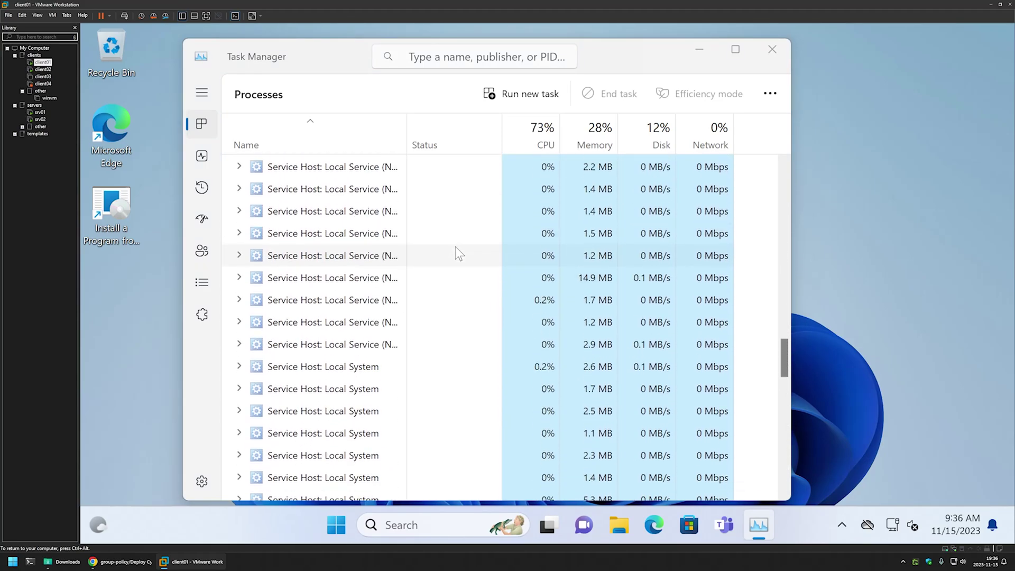
scroll(455, 246, "down", 6)
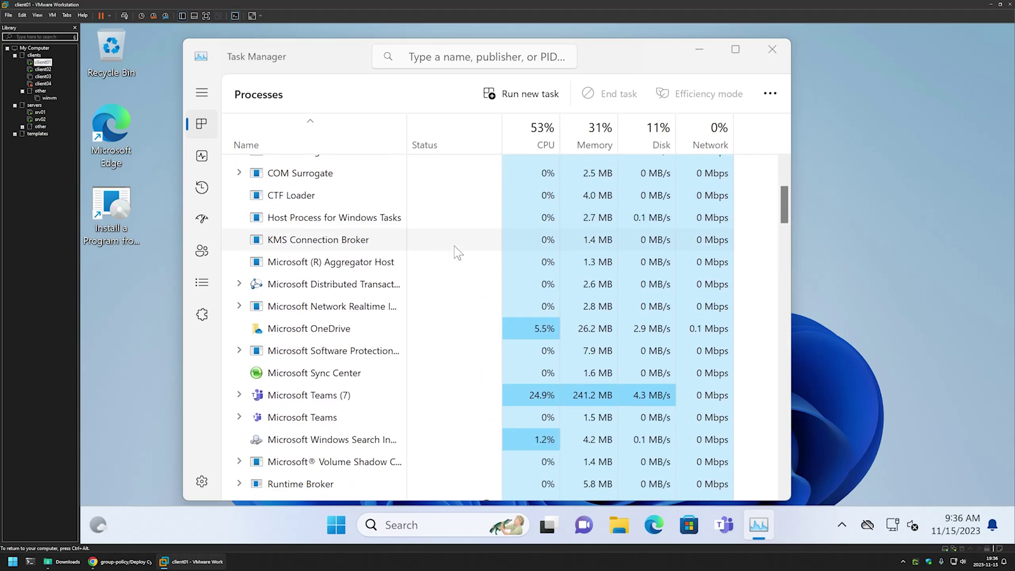
scroll(454, 255, "down", 5)
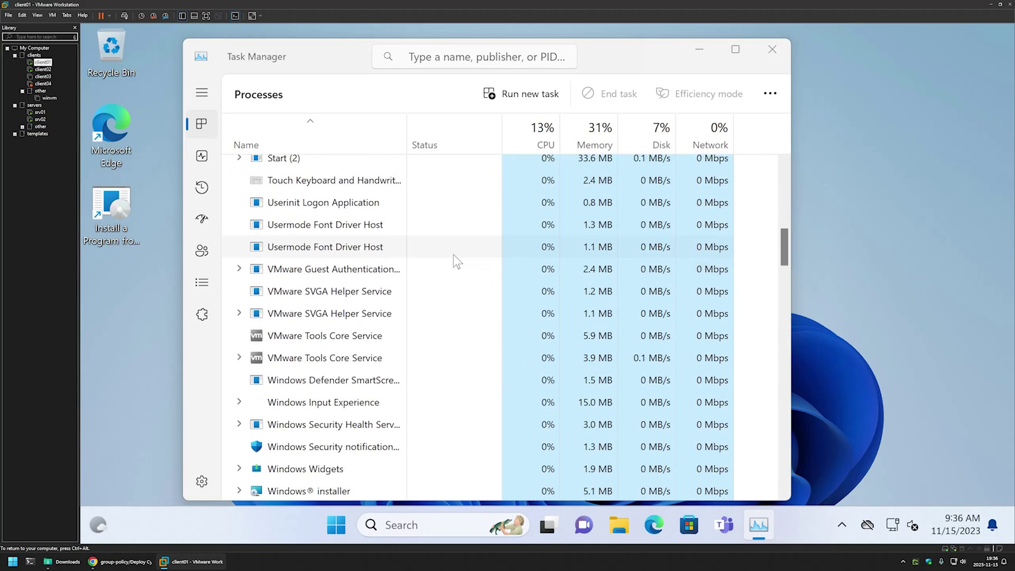
scroll(458, 246, "up", 12)
scroll(363, 265, "down", 3)
left_click(700, 50)
- Open the Start menu's All apps list, which shows Cyberduck marked New
key("super")
left_click(707, 148)
scroll(561, 217, "down", 2)
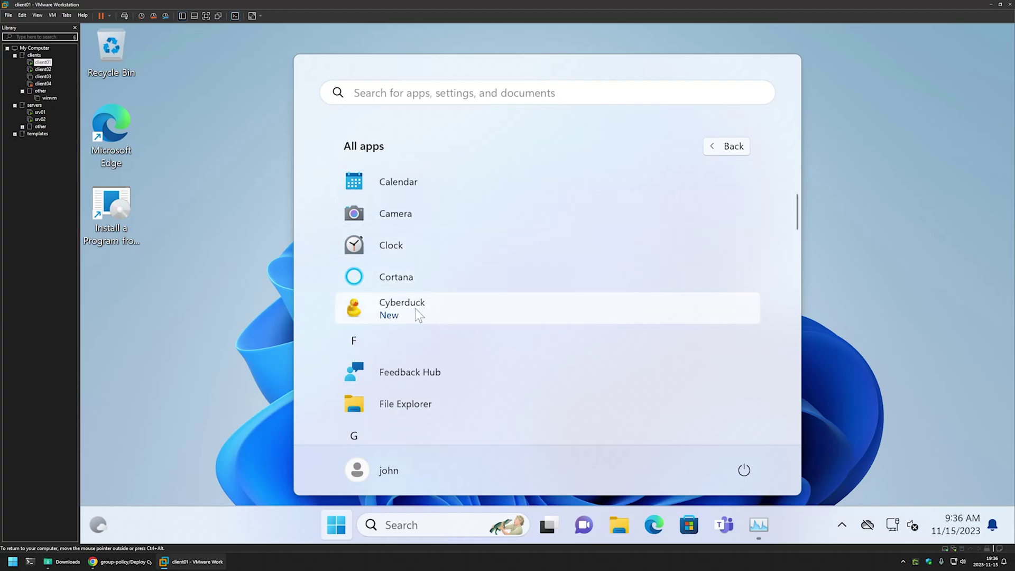
- Launch Cyberduck, then run Task Scheduler as administrator with the admin credentials
left_click(415, 311)
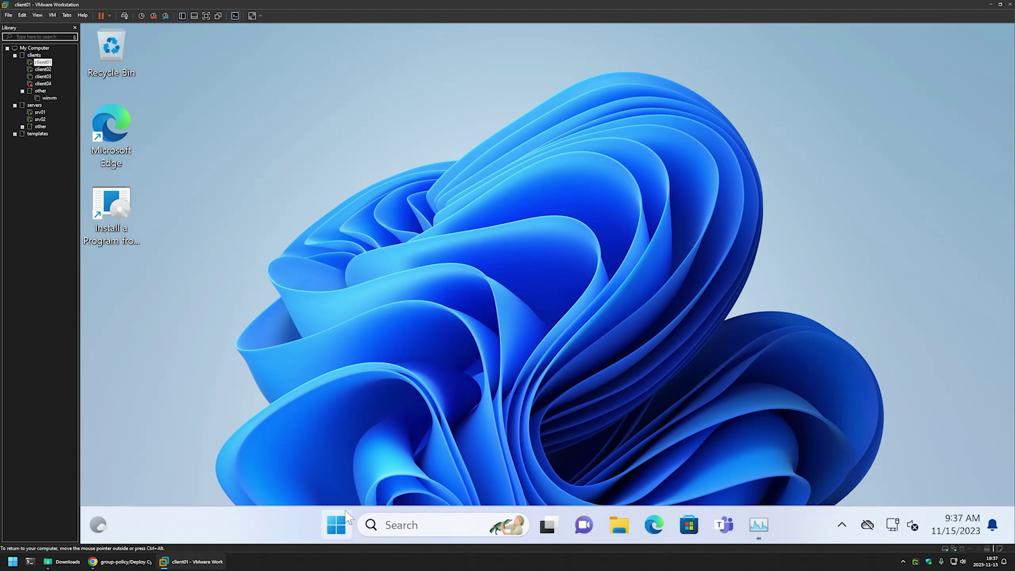
left_click(337, 525)
type("tas")
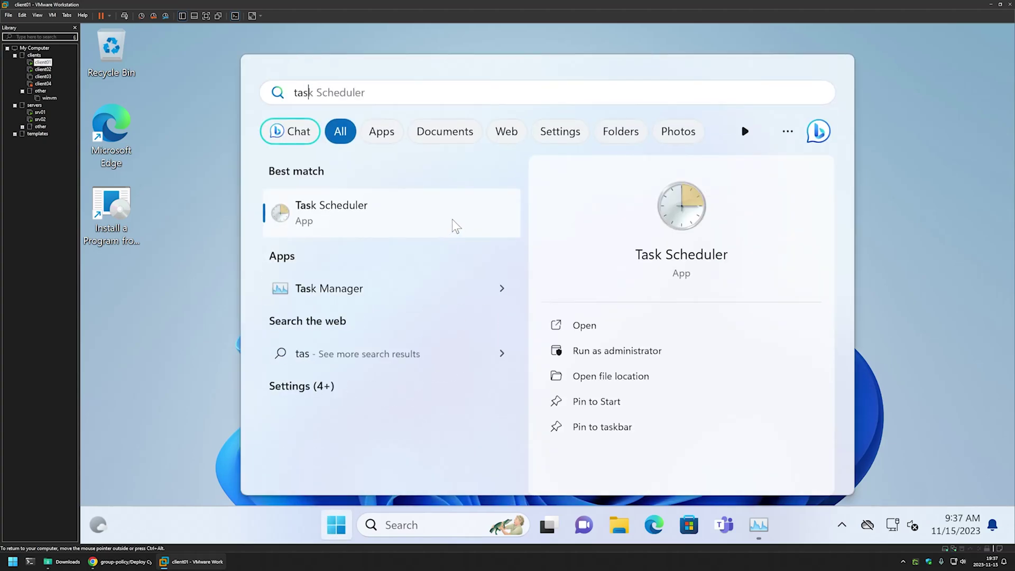
left_click(627, 348)
type("admin")
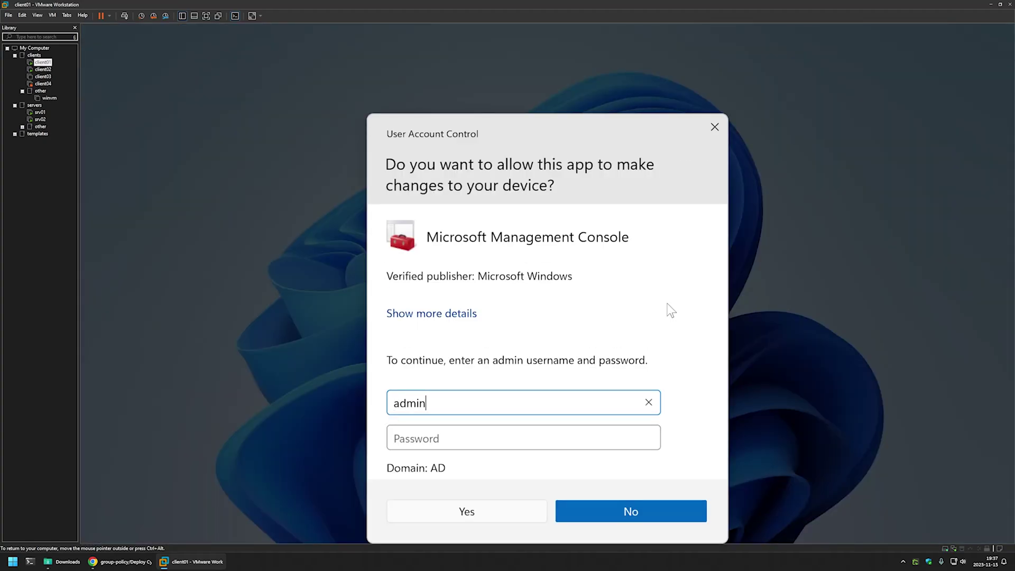
key("Tab")
type("******")
key("Return")
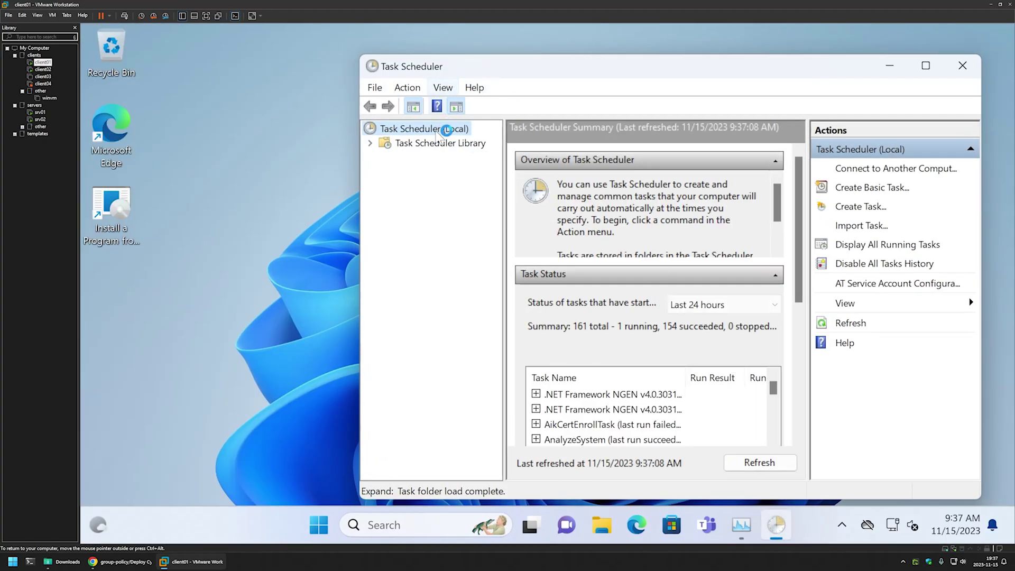
- Show the Task Scheduler Library and maximize Task Scheduler to fill the screen
left_click(441, 143)
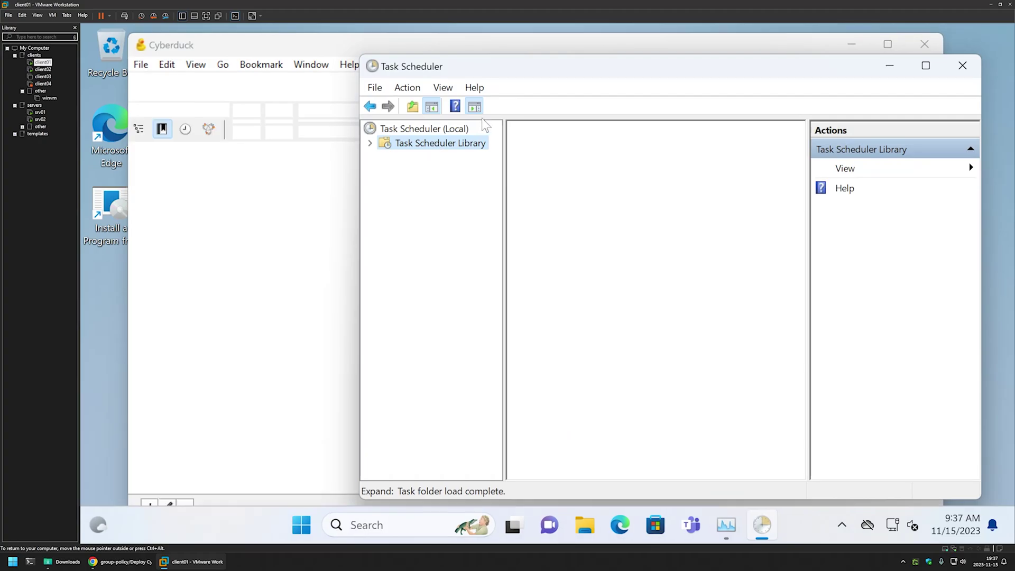
left_click_drag(550, 71, 317, 46)
left_click_drag(460, 53, 84, 27)
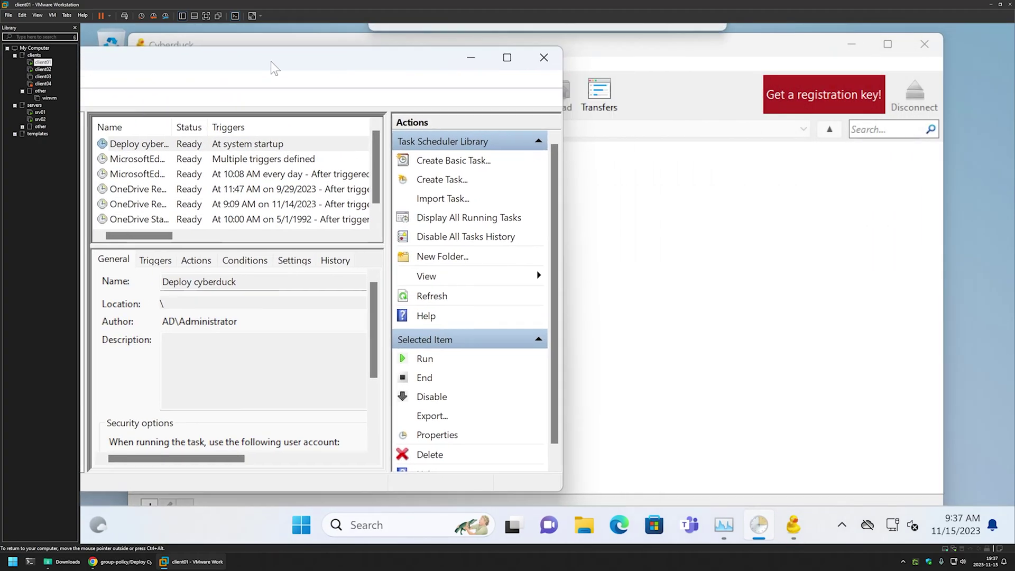
key("super+Down")
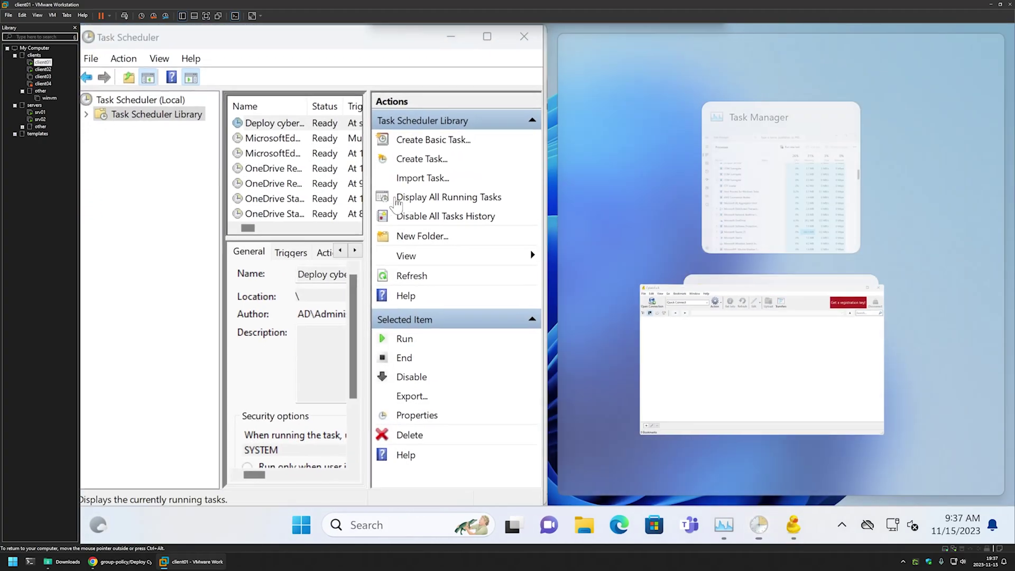
left_click(491, 35)
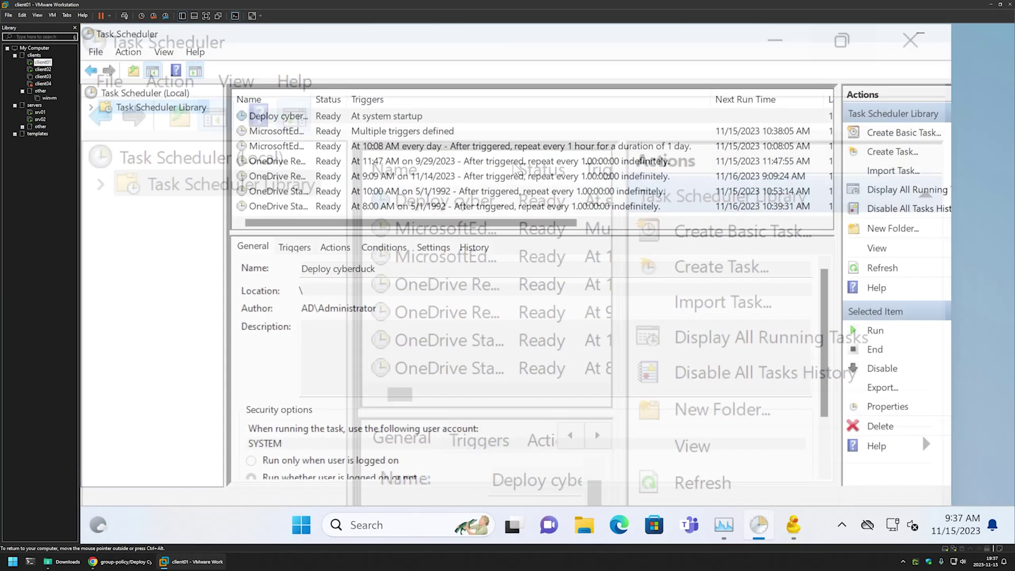
- Confirm Deploy cyberduck ran successfully (0x0), minimize Cyberduck, and widen the Name column
left_click_drag(437, 226, 658, 216)
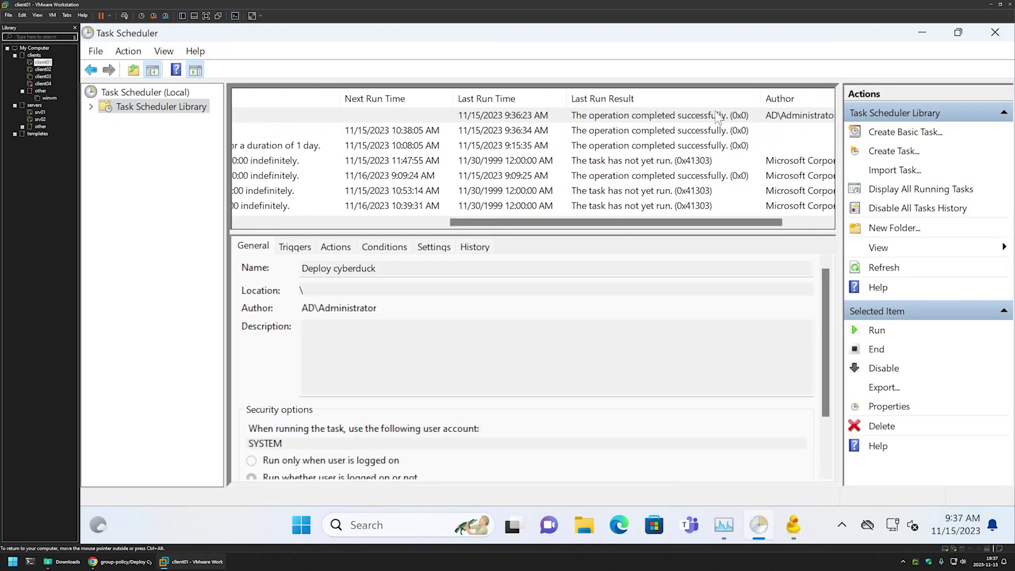
left_click_drag(661, 222, 376, 212)
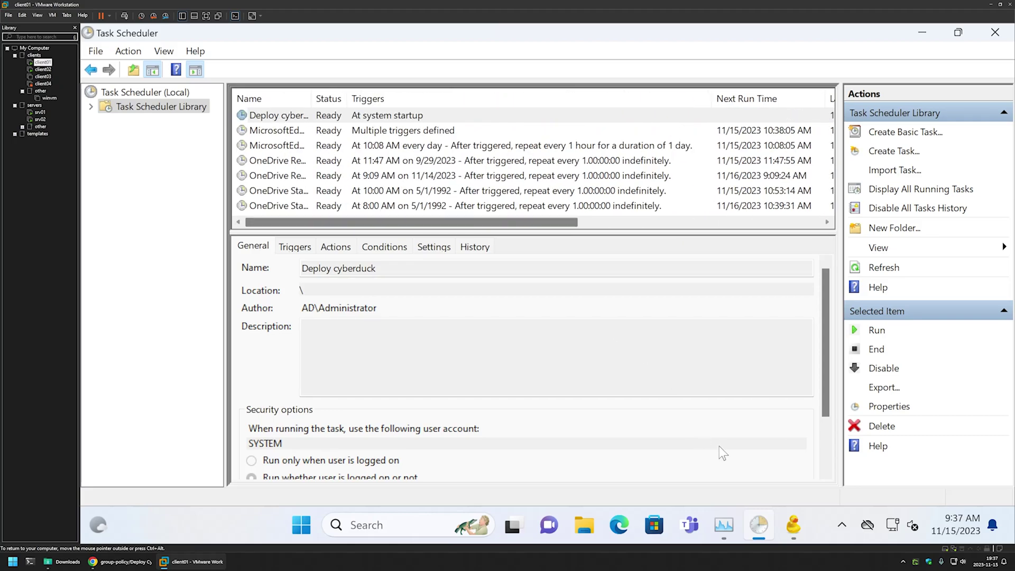
left_click(793, 527)
left_click_drag(432, 46, 416, 73)
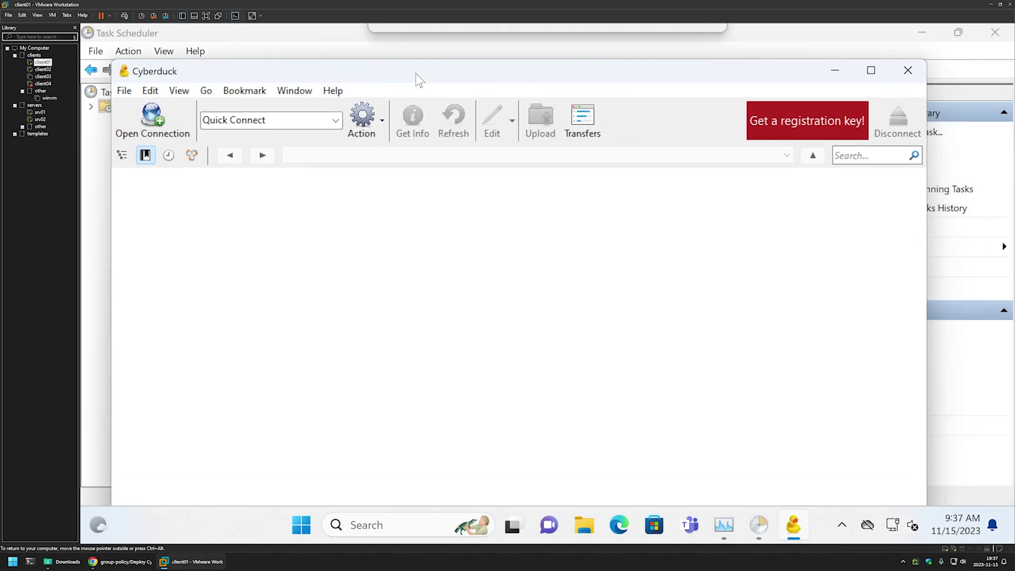
left_click(835, 69)
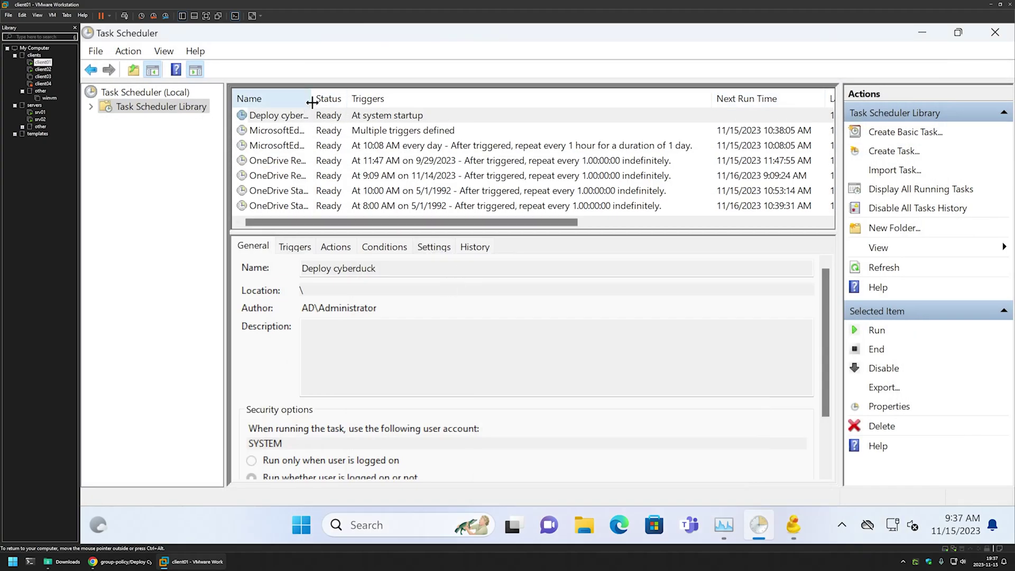
left_click_drag(310, 97, 351, 99)
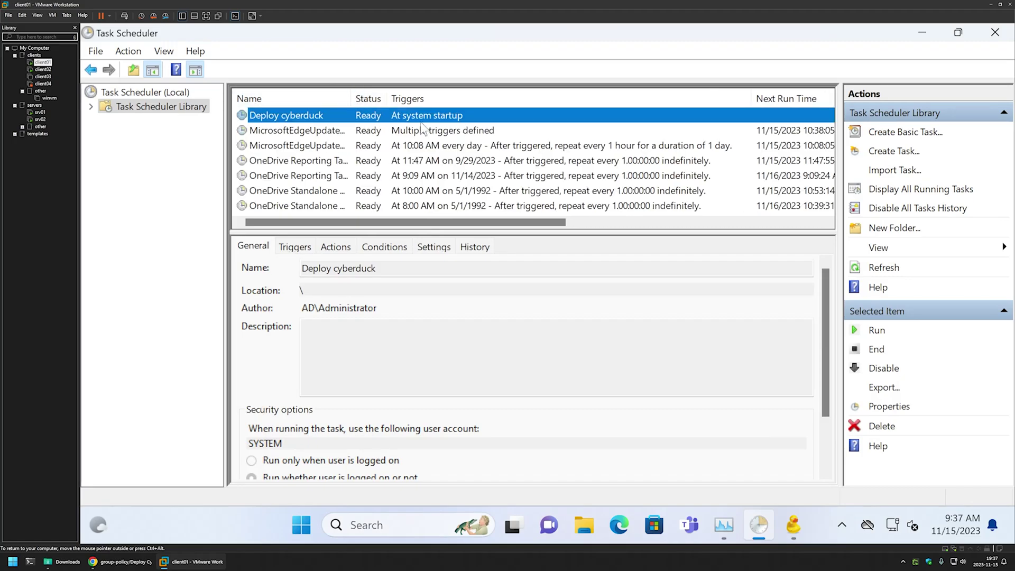
key("super")
- Run gpupdate in a Command Prompt to refresh group policy
type("cmd")
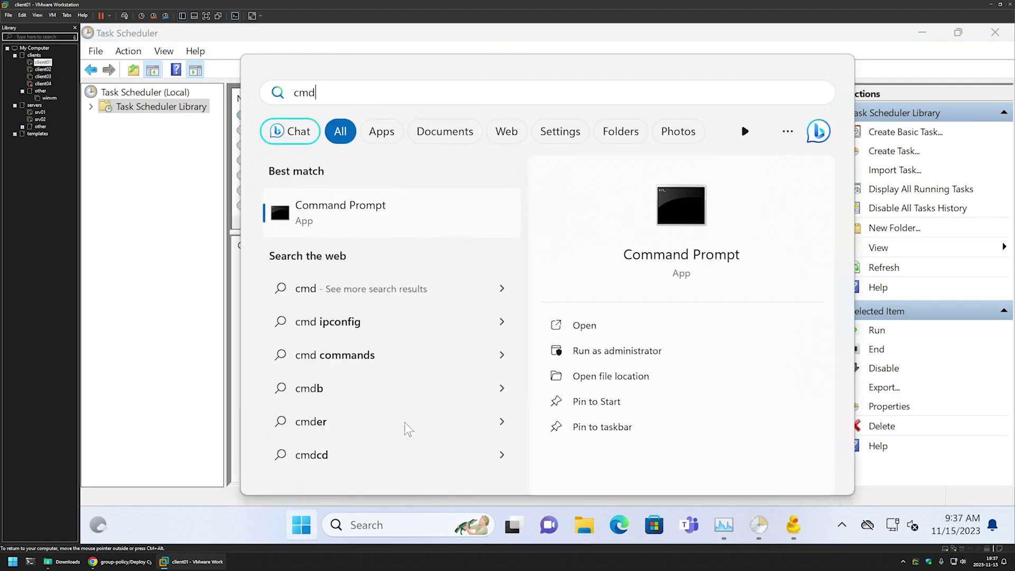
key("Return")
type("g")
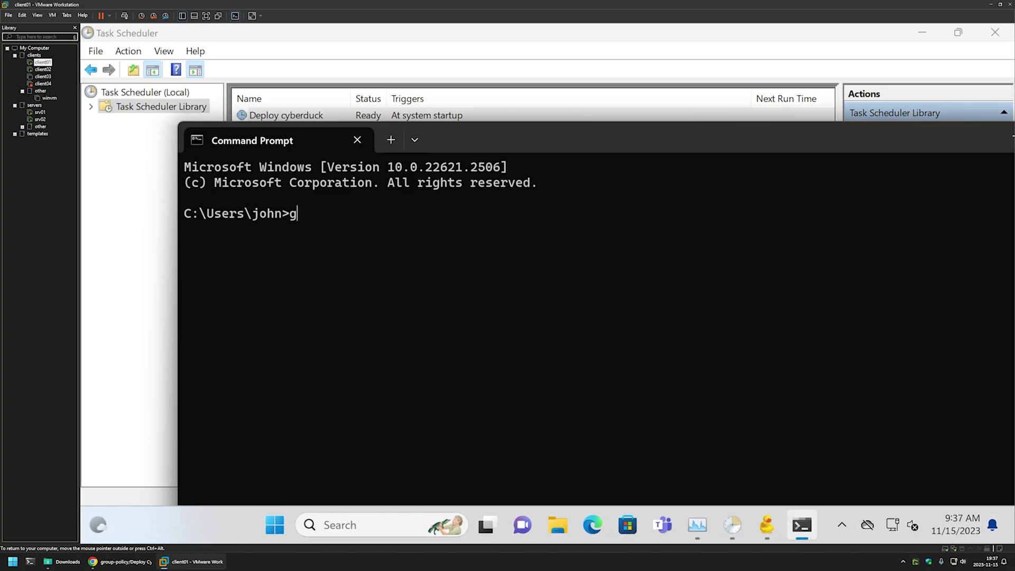
type("pupdate")
key("Return")
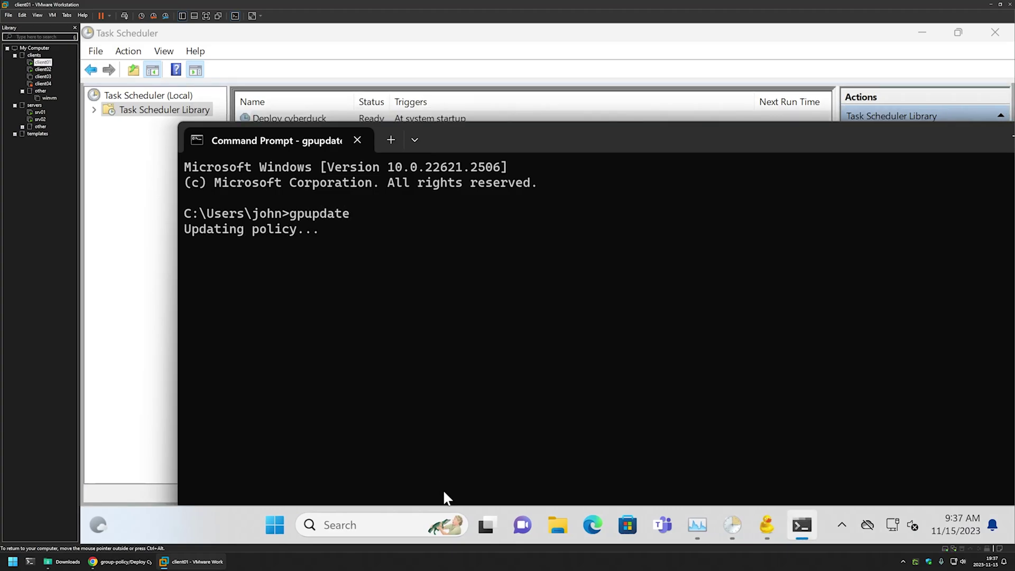
left_click_drag(472, 136, 562, 294)
- Refresh the Task Scheduler Library to confirm the Deploy cyberduck task is gone
right_click(201, 110)
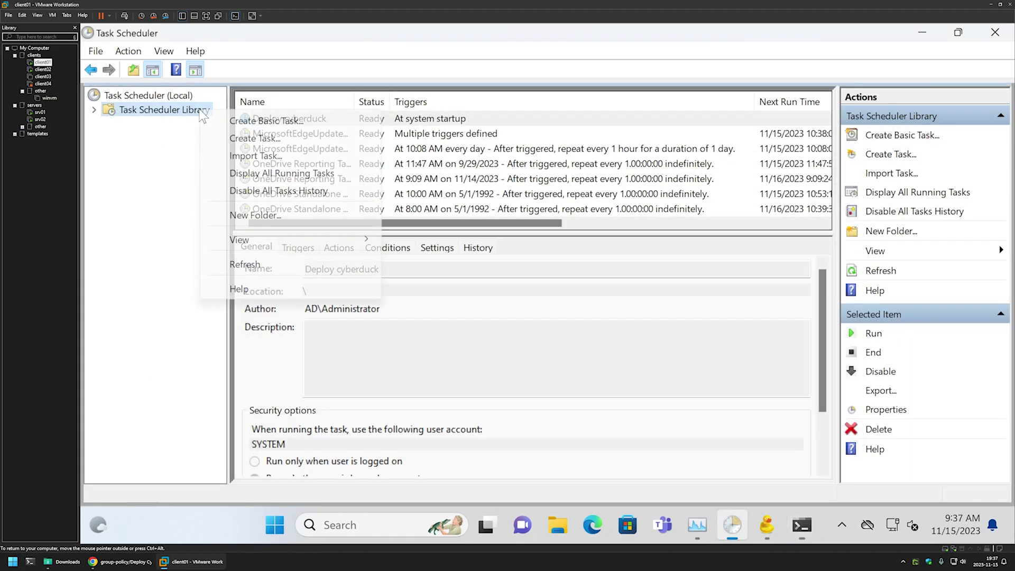
left_click(265, 261)
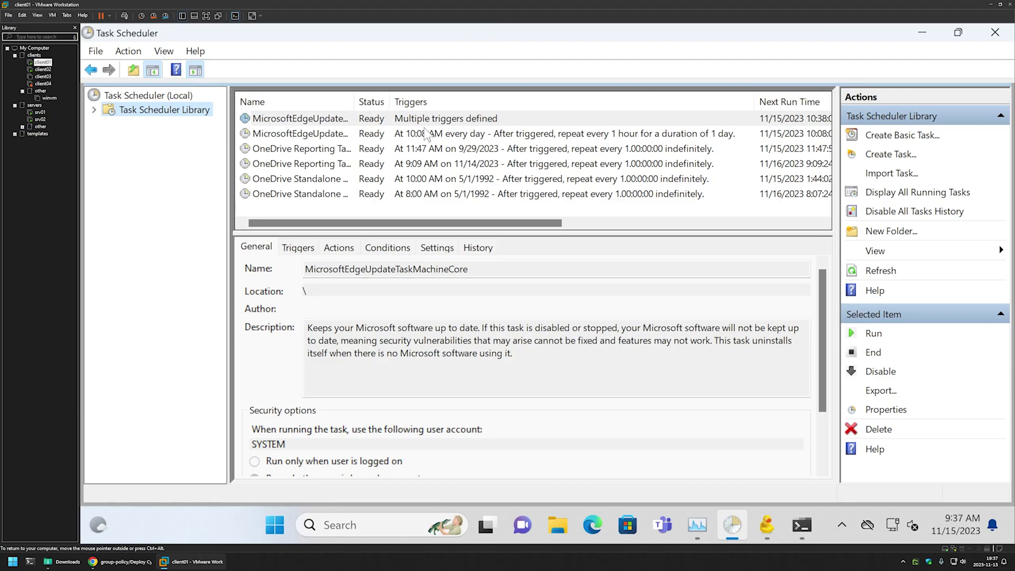
left_click(558, 526)
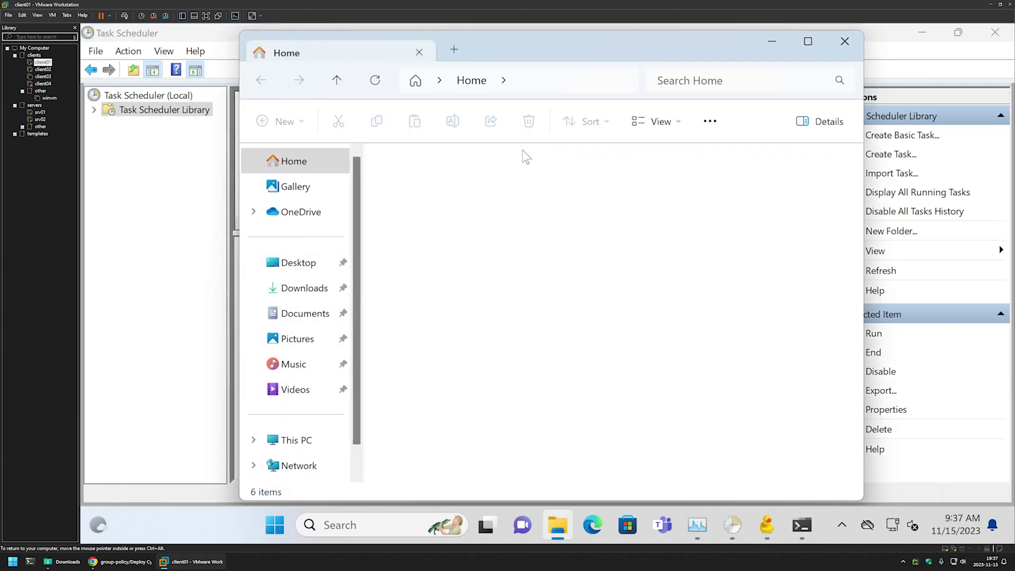
- Delete the deployment folder from C:\ProgramData, approving with the administrator credentials
left_click(539, 87)
type("c:\\p")
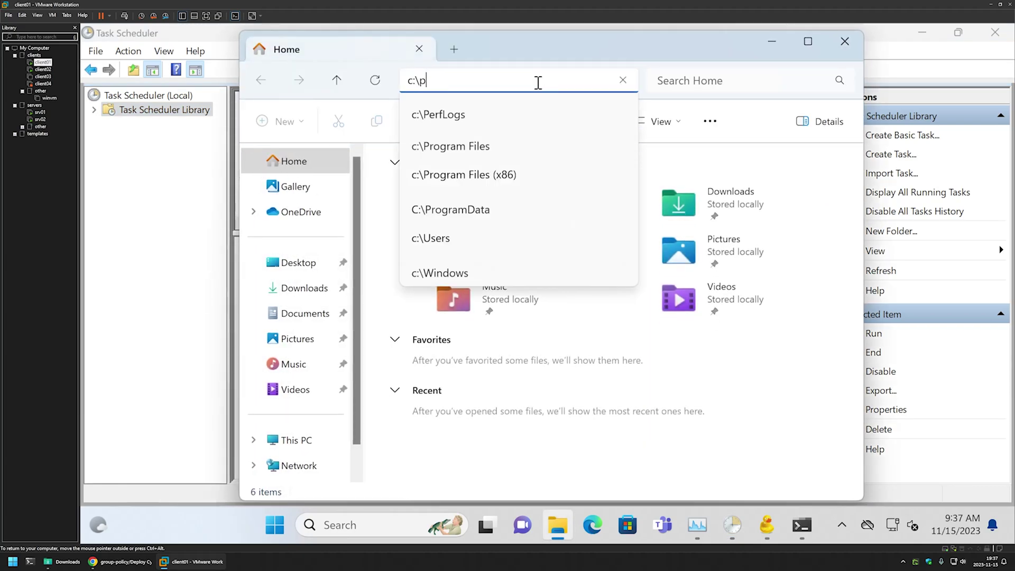
type("rogramdata")
key("Return")
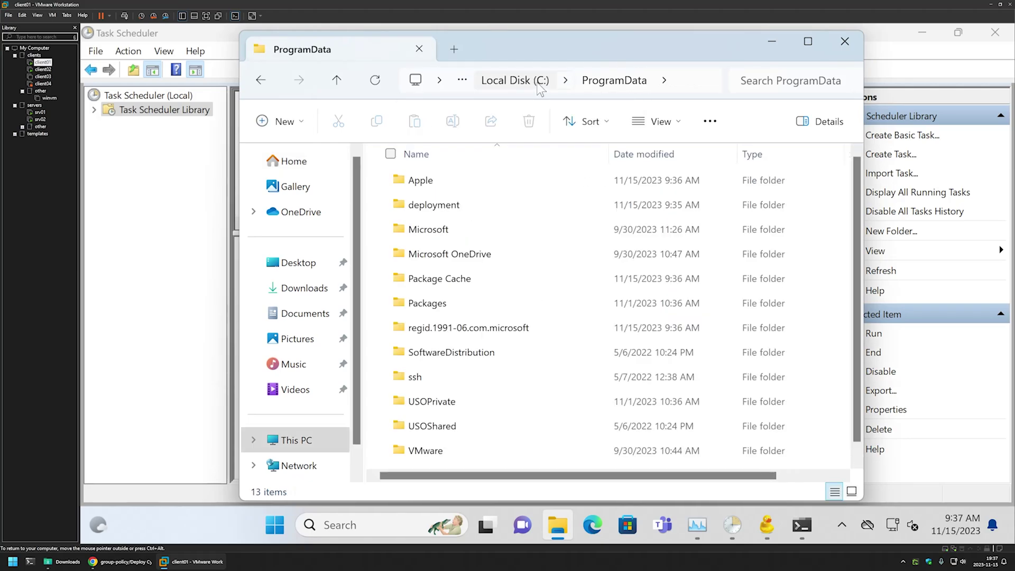
left_click(386, 206)
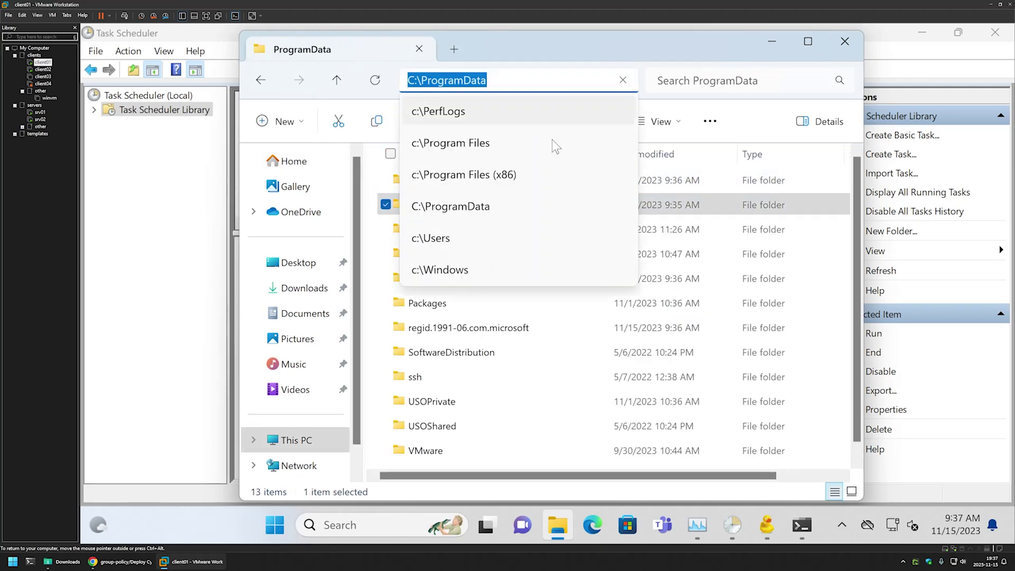
key("Delete")
left_click(337, 249)
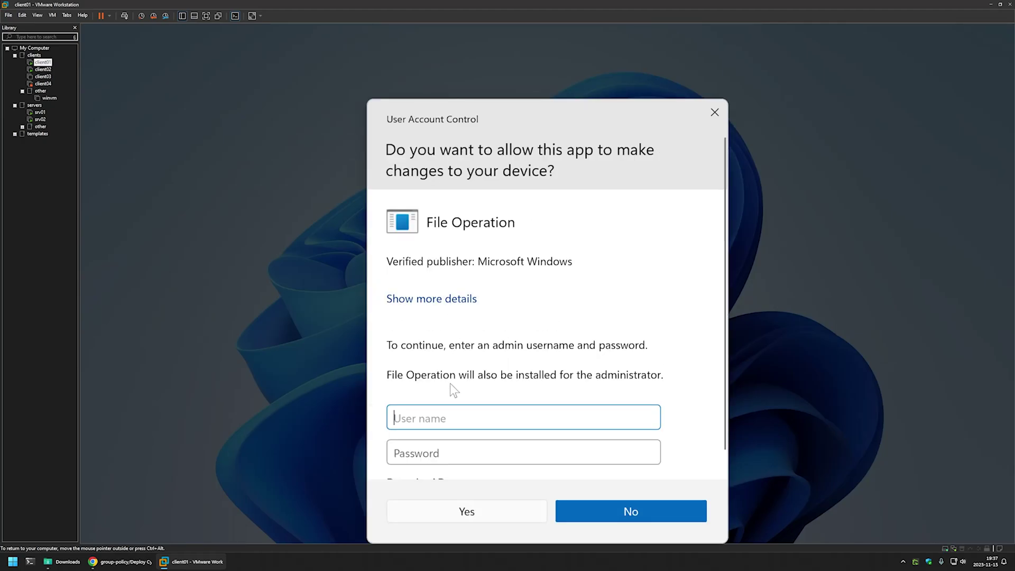
type("admin")
key("Tab")
type("*******")
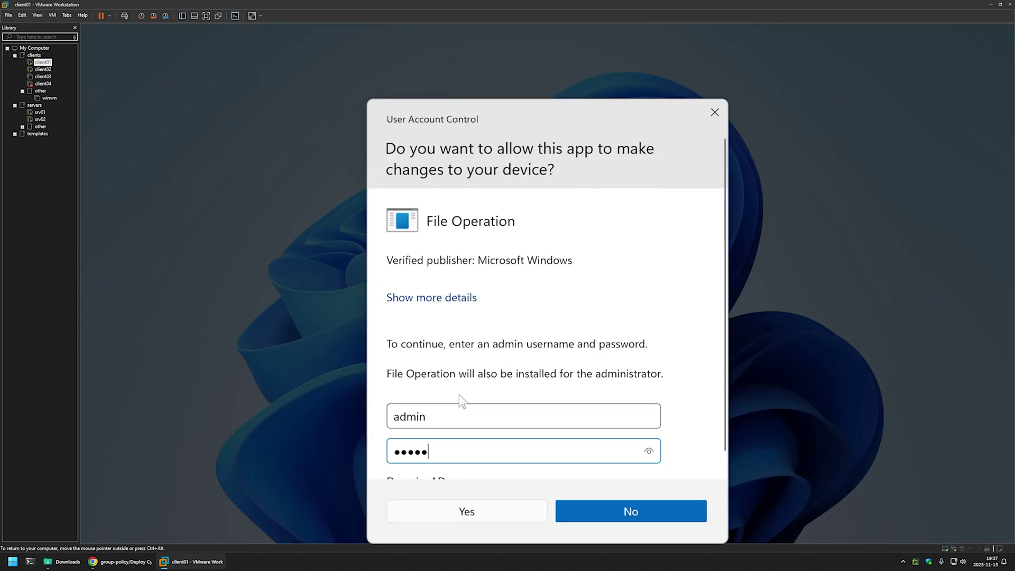
key("Return")
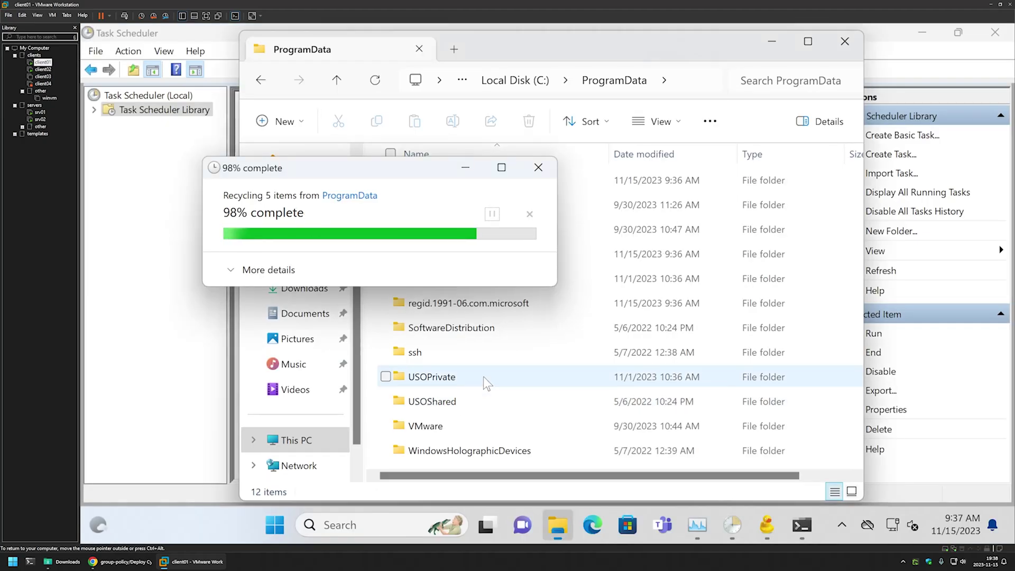
- Check the gpupdate results in Command Prompt, then return to the ProgramData folder
left_click(801, 525)
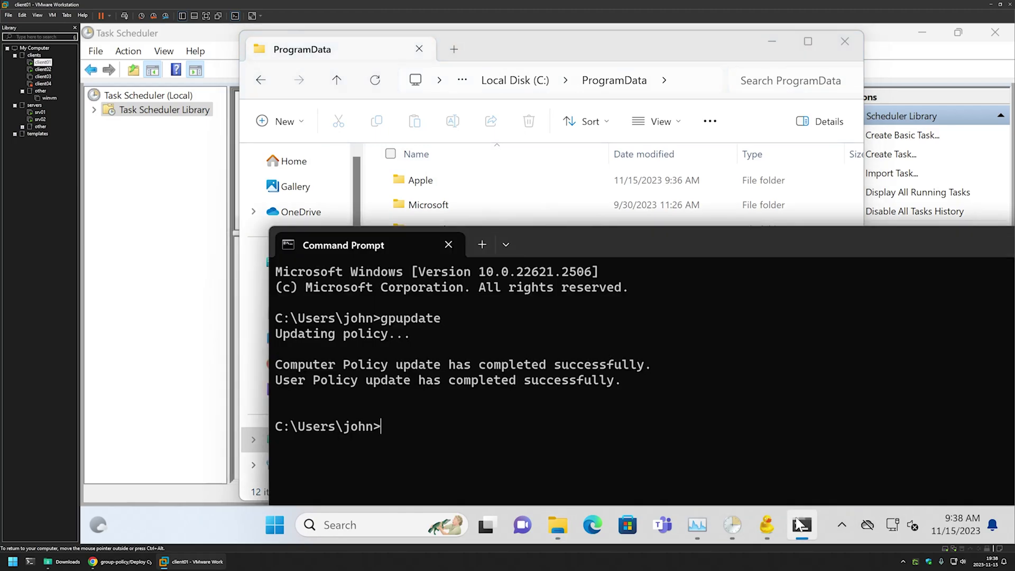
left_click(801, 525)
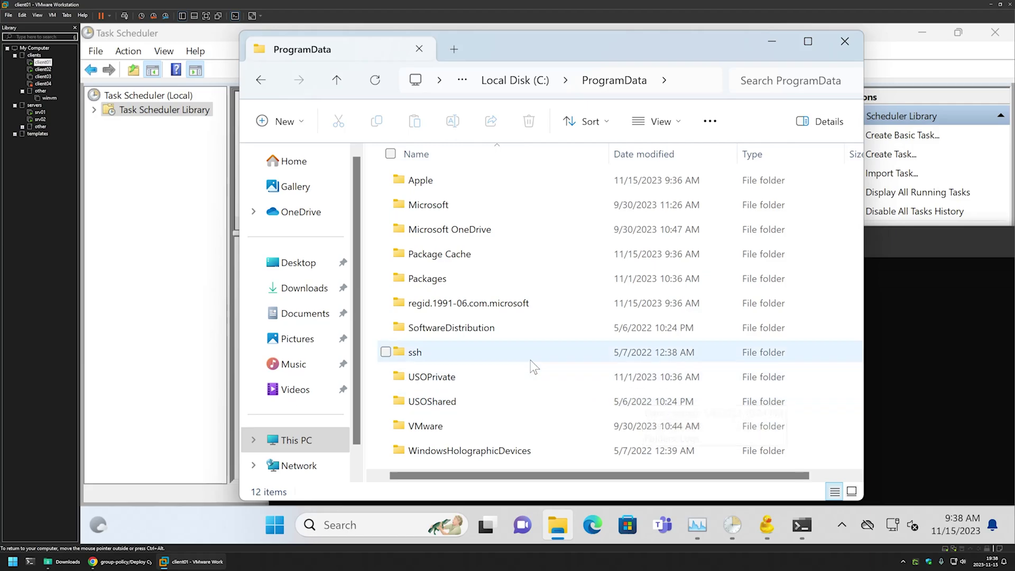
right_click(469, 465)
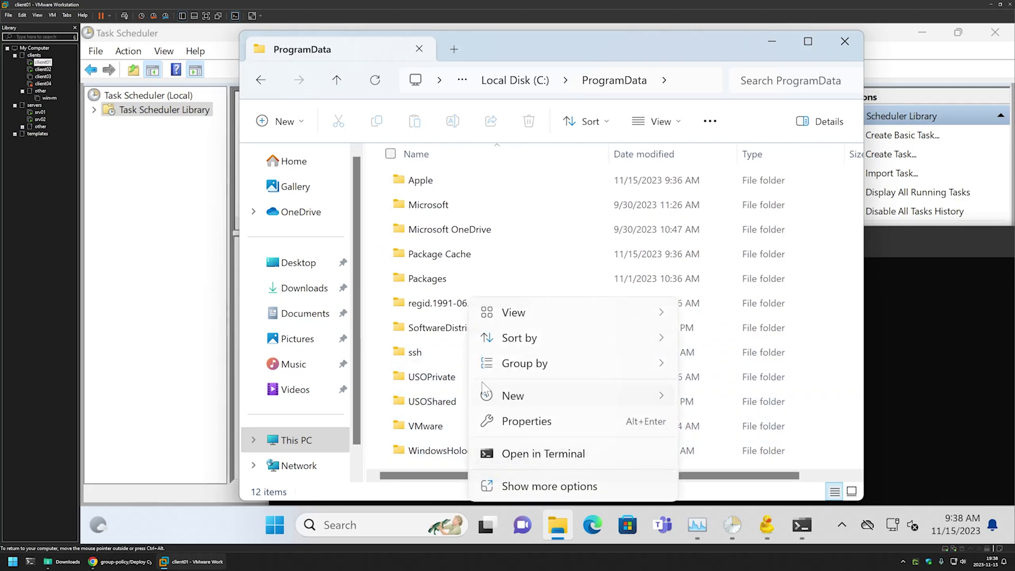
left_click(507, 55)
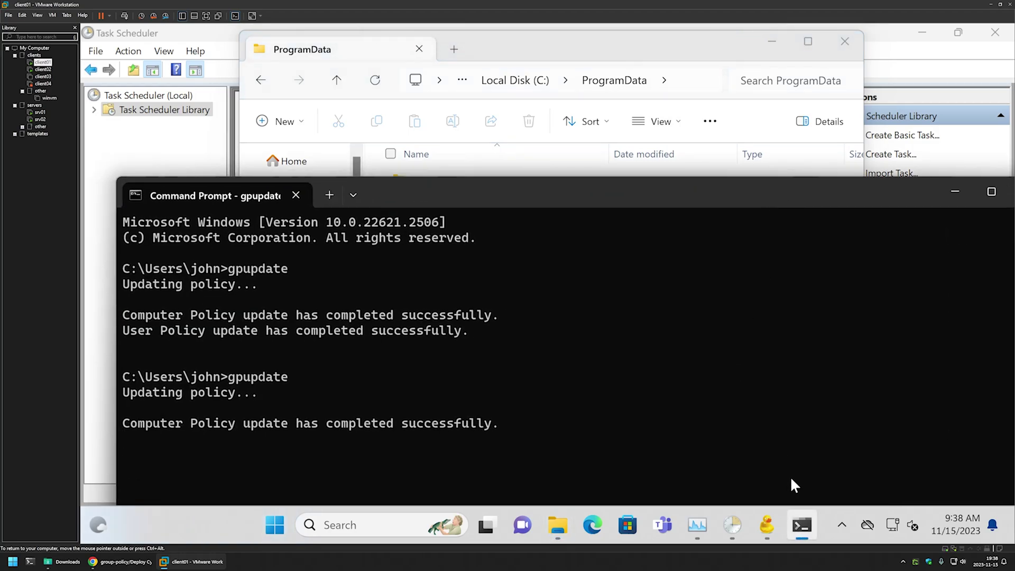
- Bring the Cyberduck window to the front and move it up and to the right
left_click(767, 525)
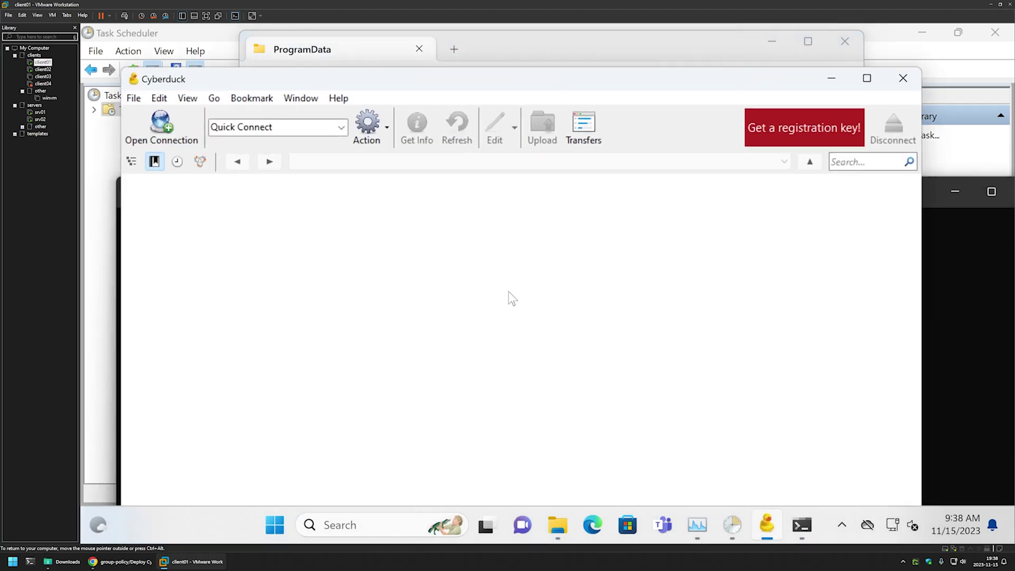
left_click_drag(470, 76, 517, 53)
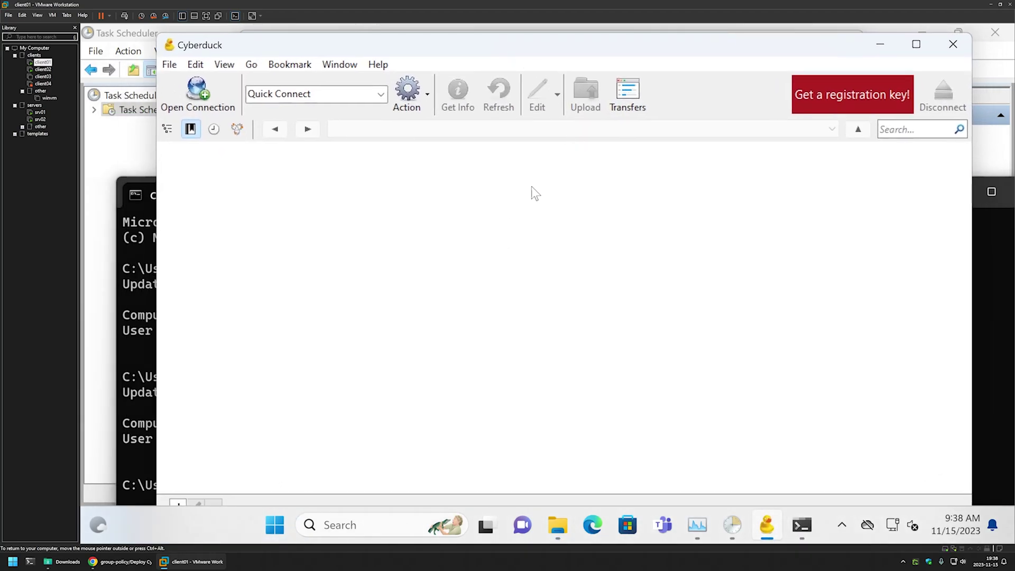